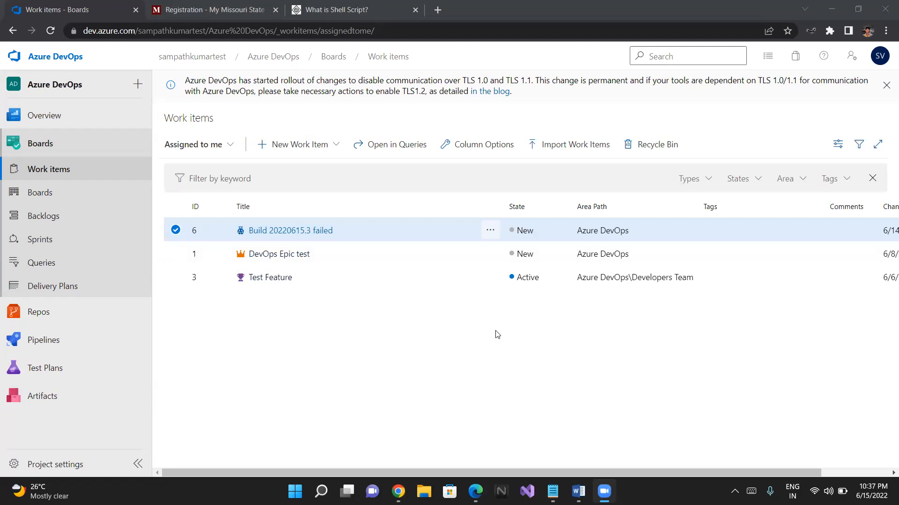
Leave the work items and open Pipelines from the left sidebar.
click(80, 341)
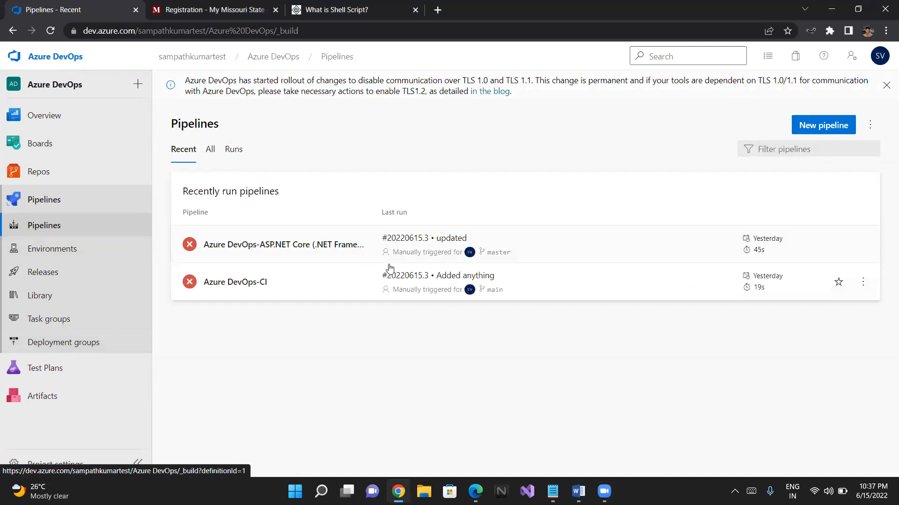
Start a classic-editor pipeline from Azure Repos Git repo Webapplication1, branch main.
click(870, 125)
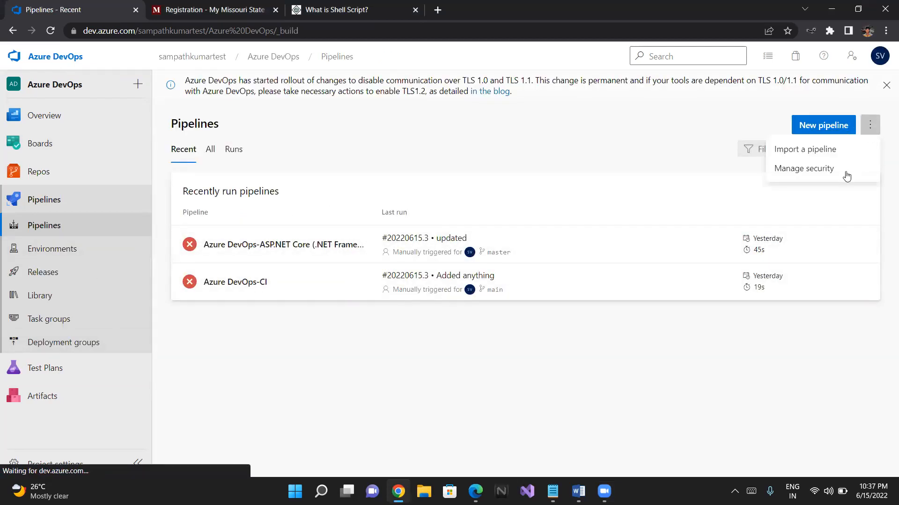
click(623, 175)
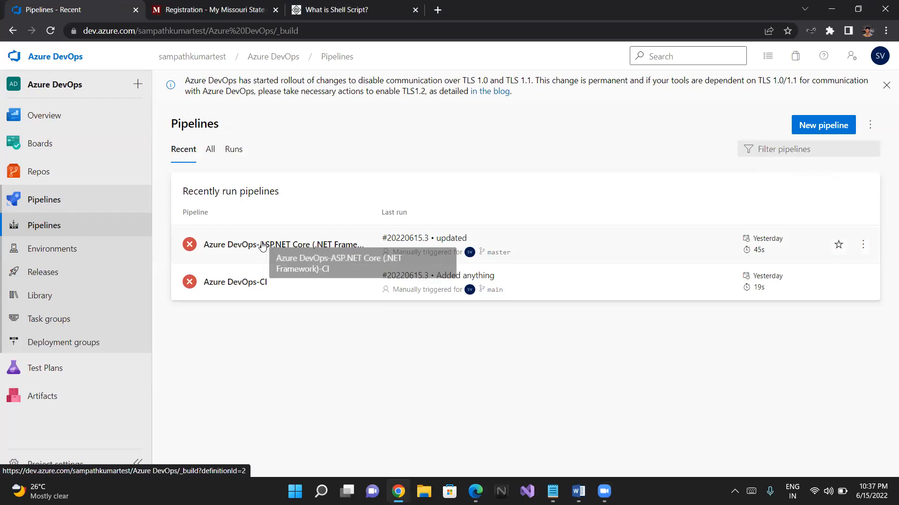
click(229, 256)
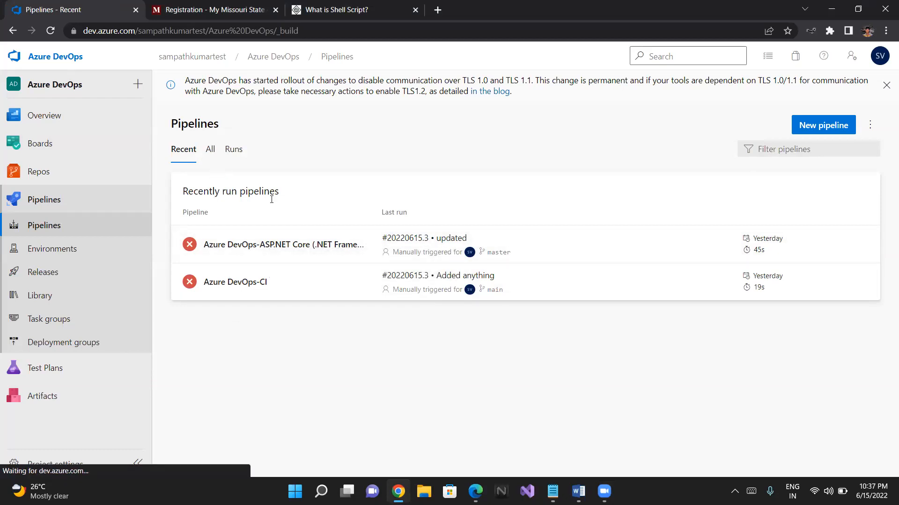
click(809, 131)
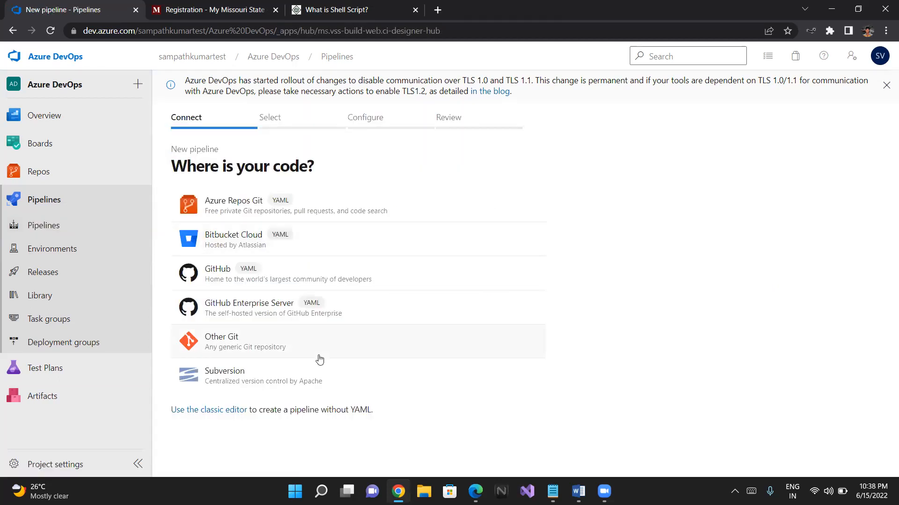
click(188, 411)
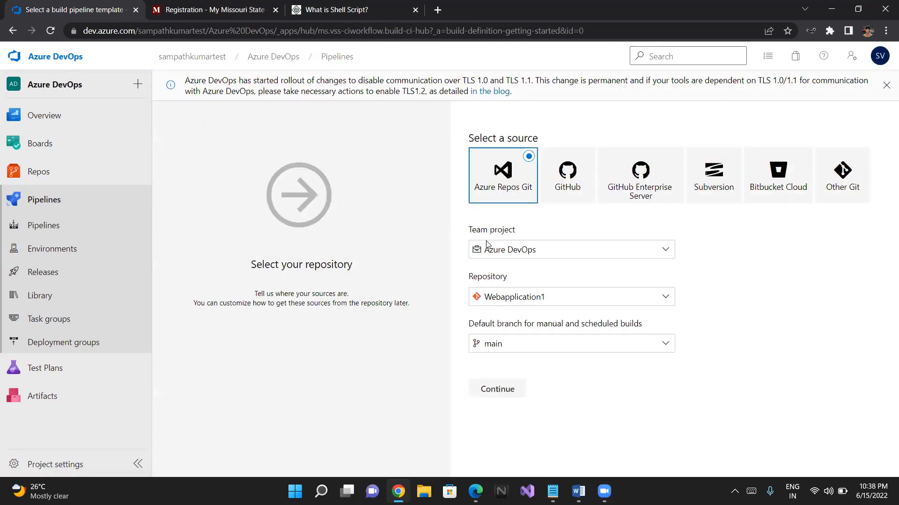
click(516, 300)
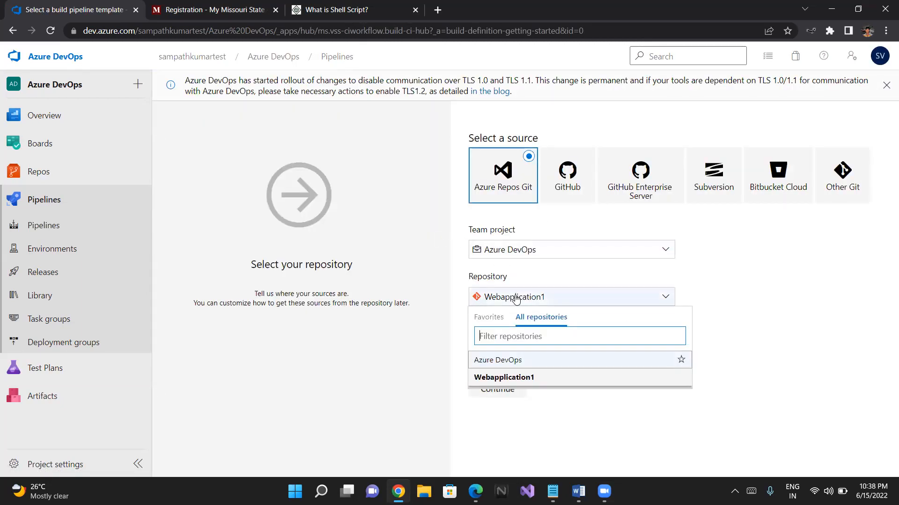
click(516, 300)
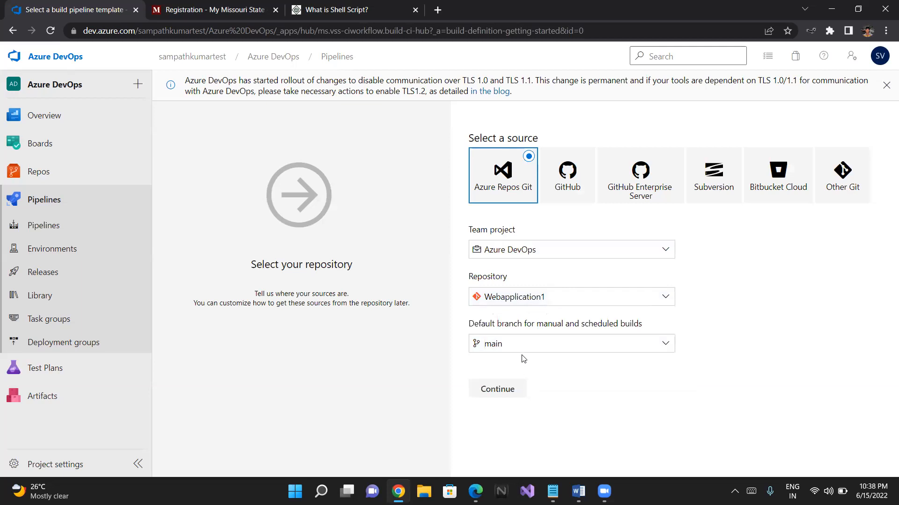
click(502, 393)
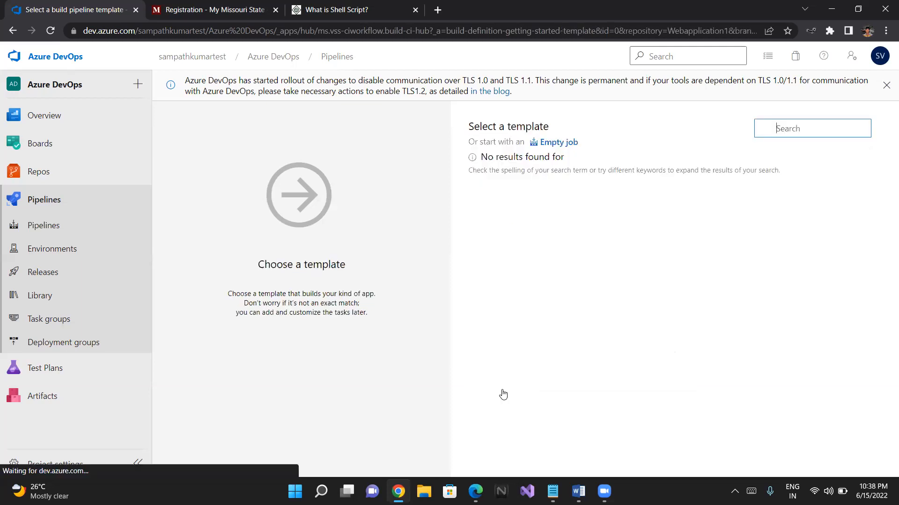
Search the templates for 'core' and apply the ASP.NET Core template.
scroll(517, 241, down, 2)
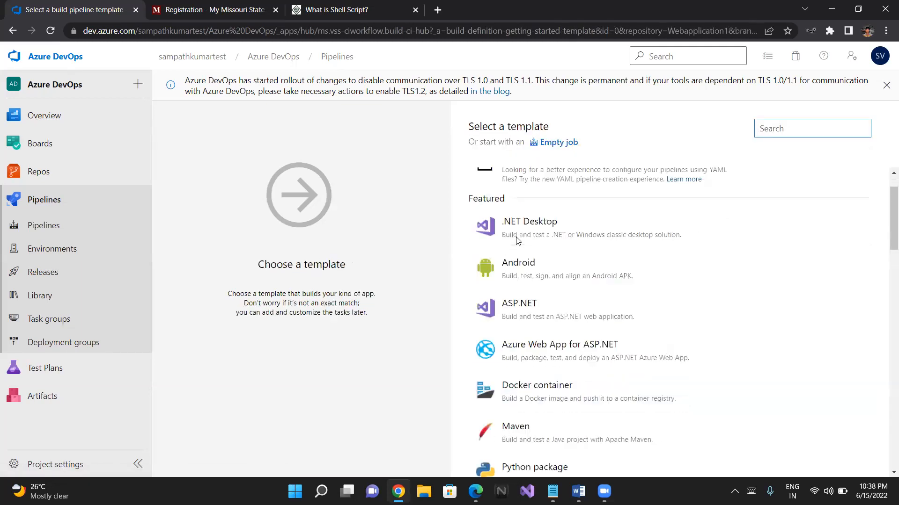
scroll(591, 195, up, 2)
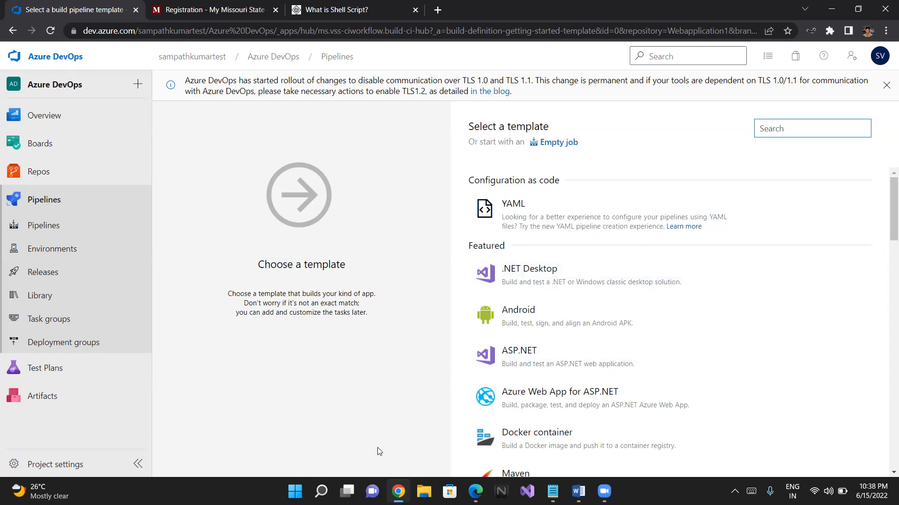
text(core)
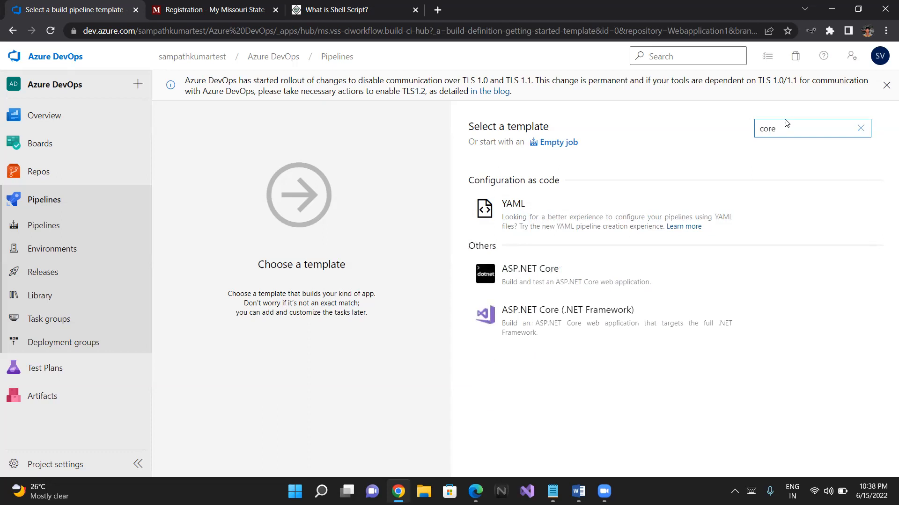
click(537, 266)
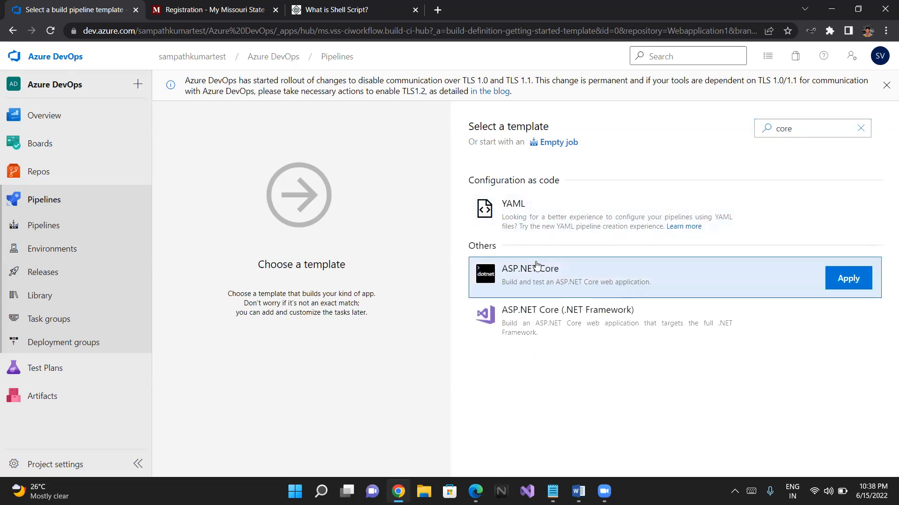
click(869, 281)
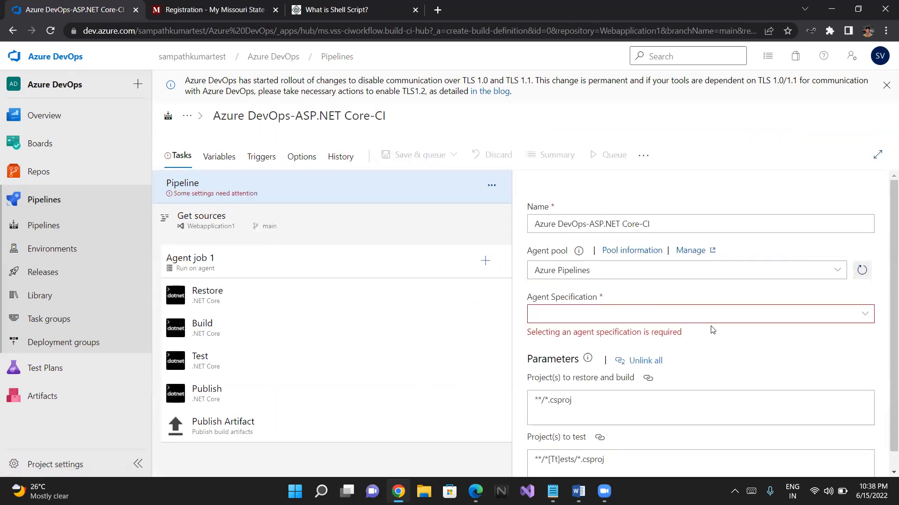
Switch the pipeline's agent pool from Azure Pipelines to Default under Private.
click(864, 322)
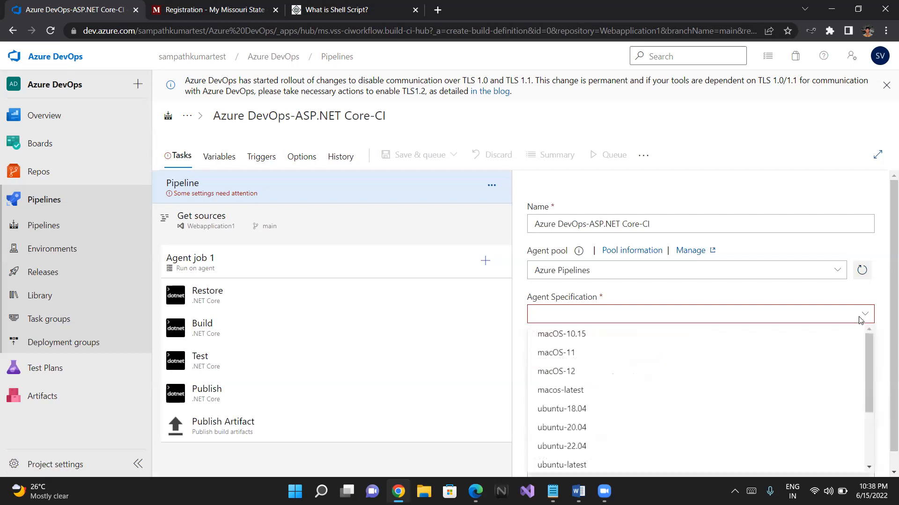
scroll(663, 368, down, 2)
scroll(663, 369, up, 1)
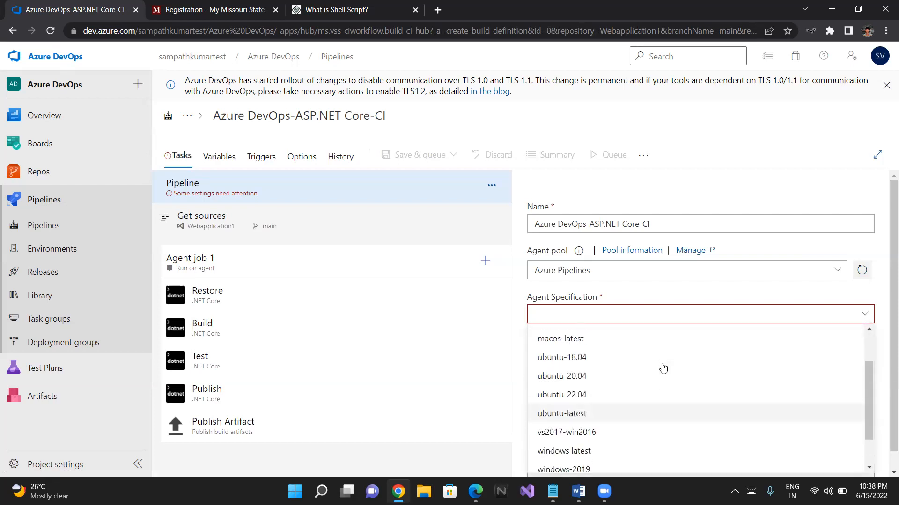
scroll(663, 368, up, 1)
scroll(663, 367, down, 1)
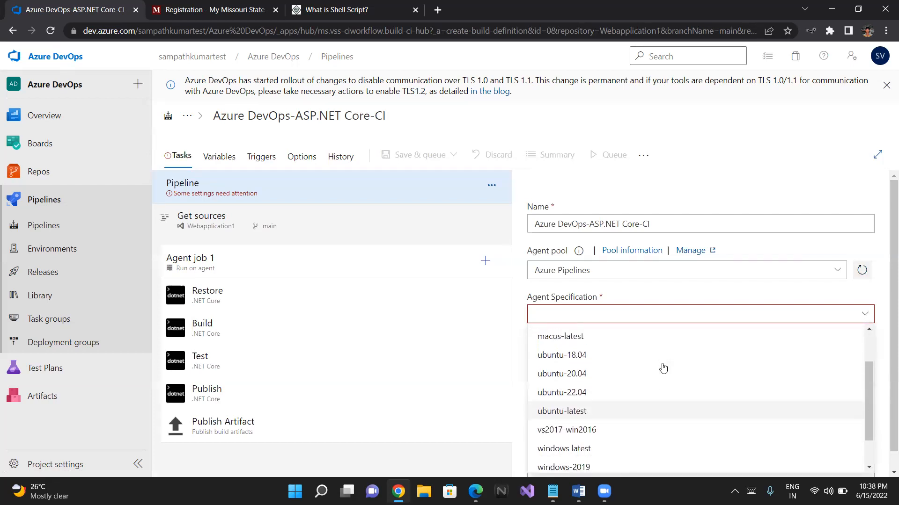
click(840, 267)
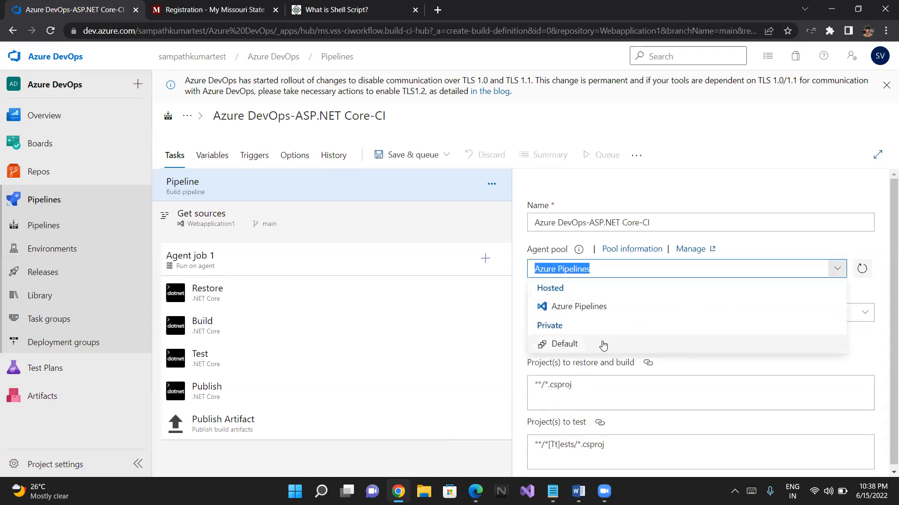
click(603, 342)
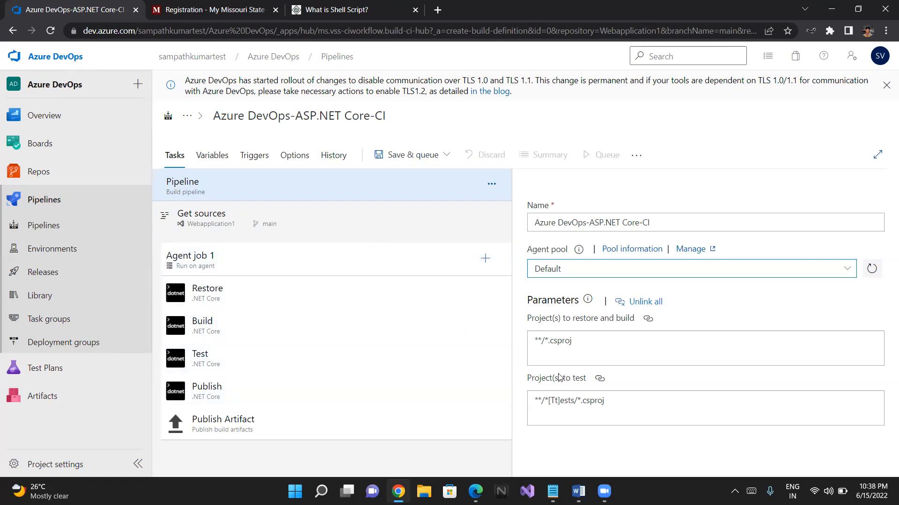
click(427, 159)
Save the Azure DevOps-ASP.NET Core-CI pipeline to folder '\' without queueing a run.
click(414, 199)
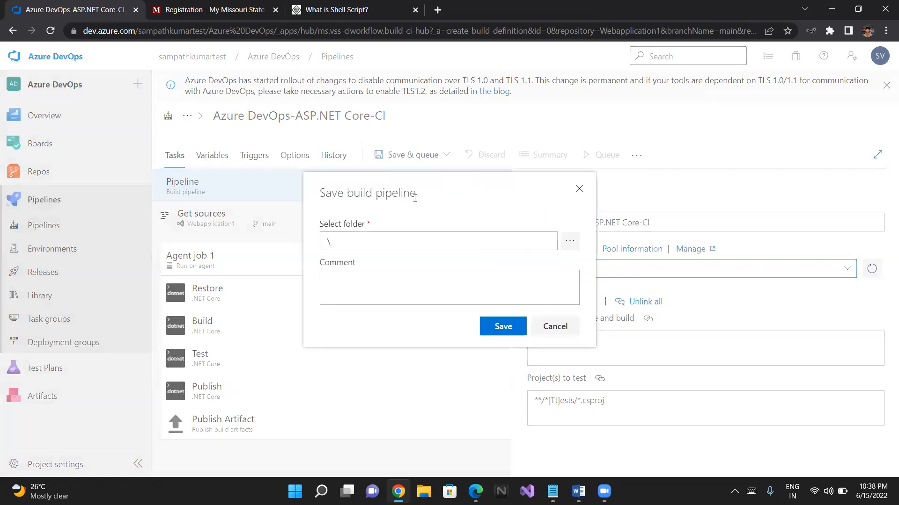
click(505, 243)
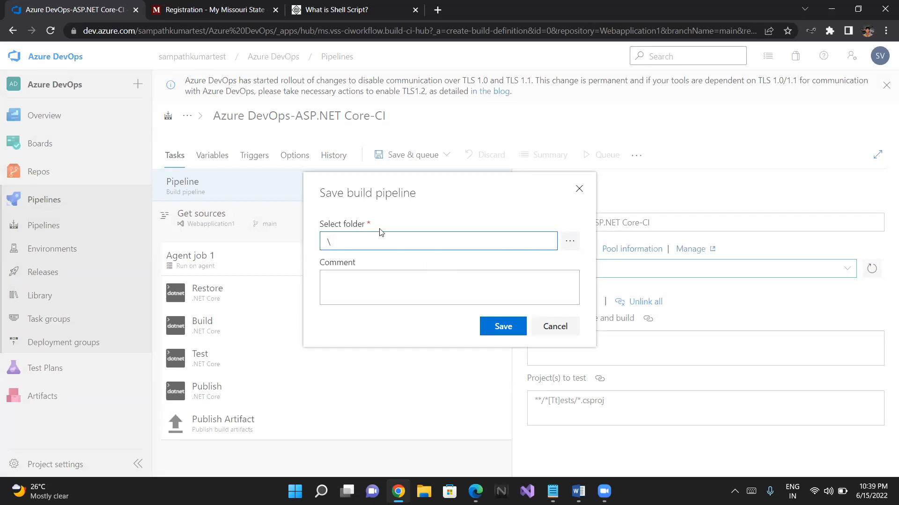
click(499, 324)
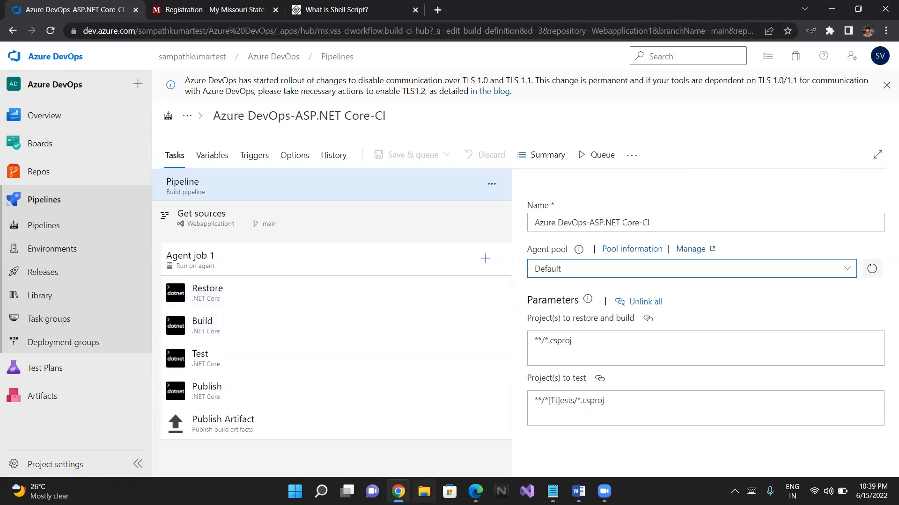
click(423, 492)
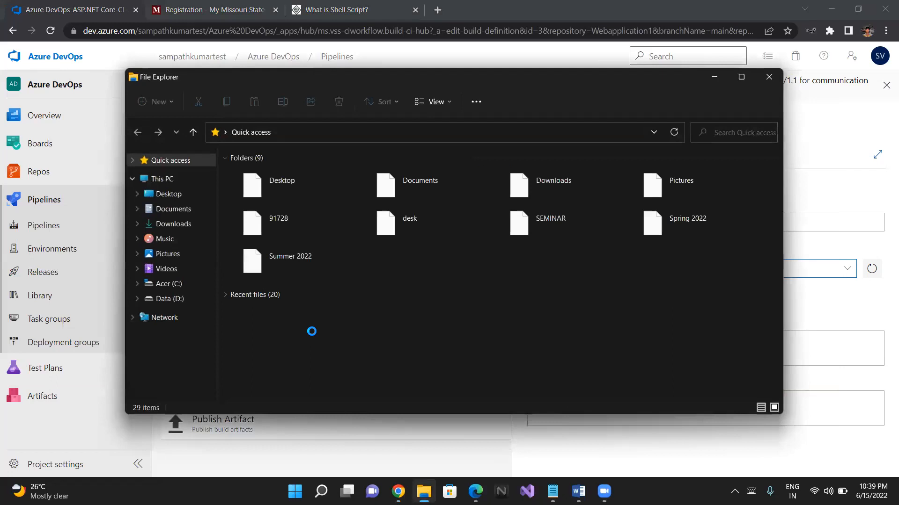
Run run.cmd from Downloads as administrator until the agent is listening for jobs, then minimize both windows.
click(175, 223)
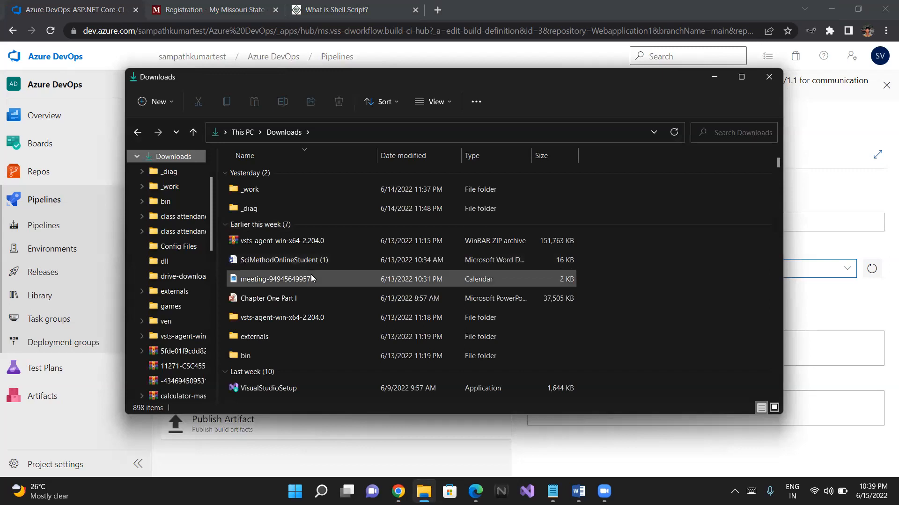
scroll(311, 275, down, 3)
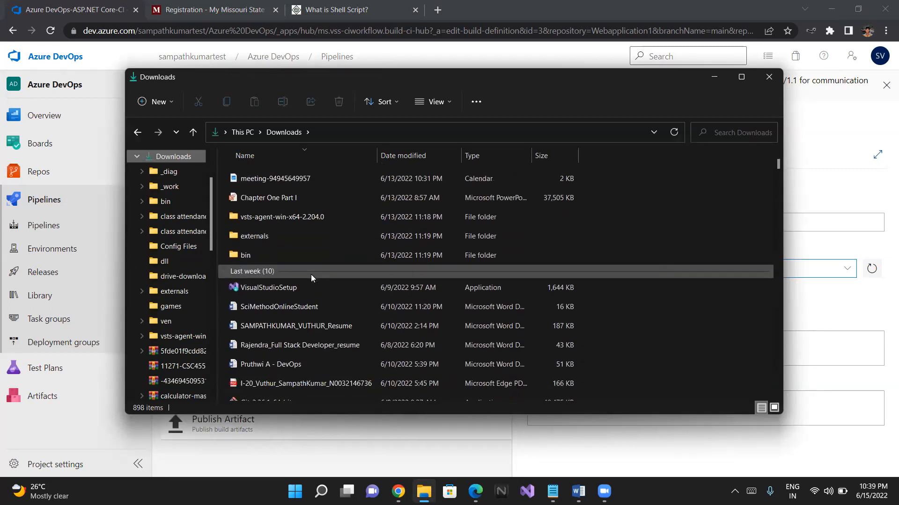
scroll(310, 274, down, 10)
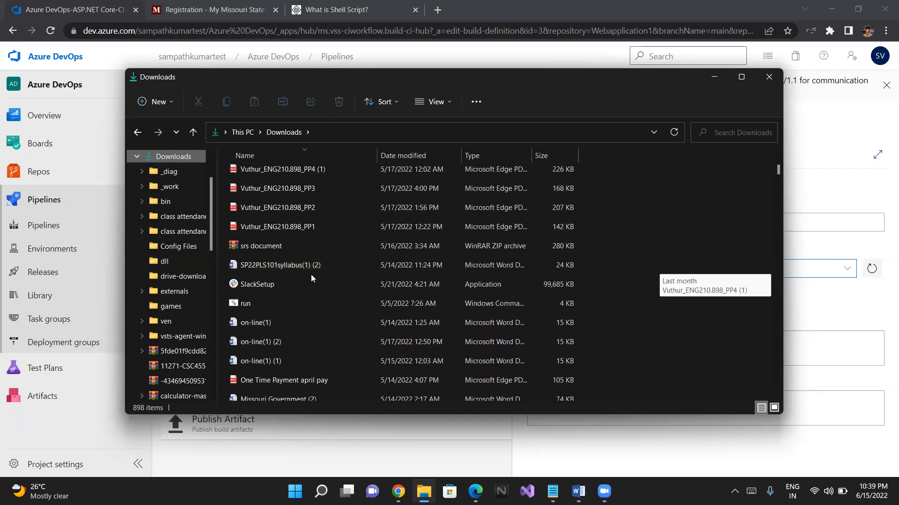
double_click(290, 281)
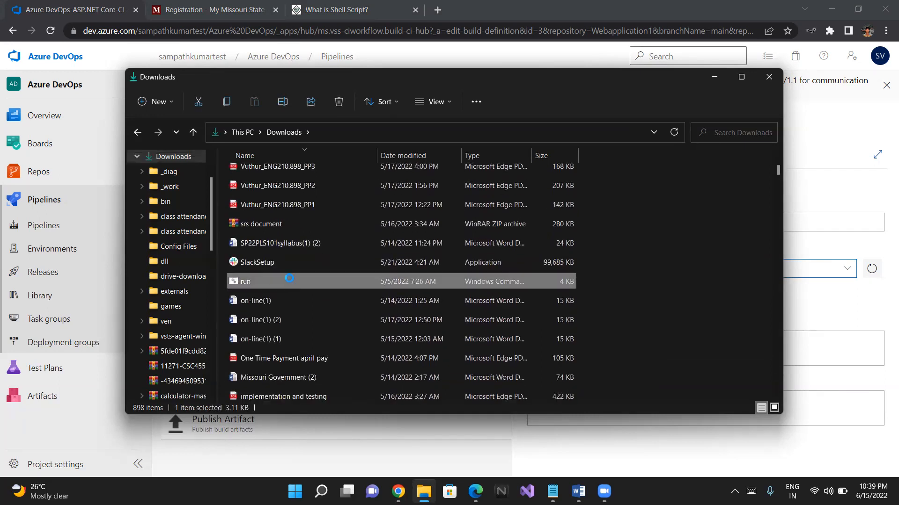
right_click(289, 280)
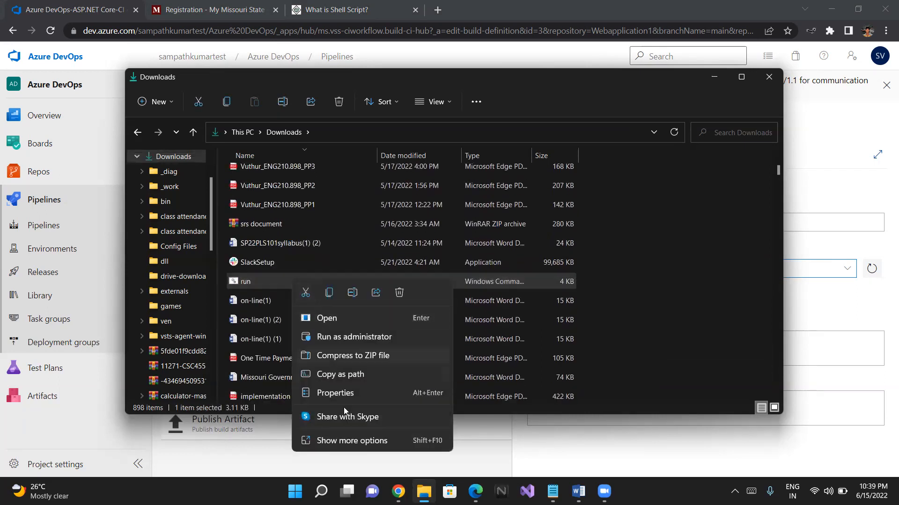
click(356, 336)
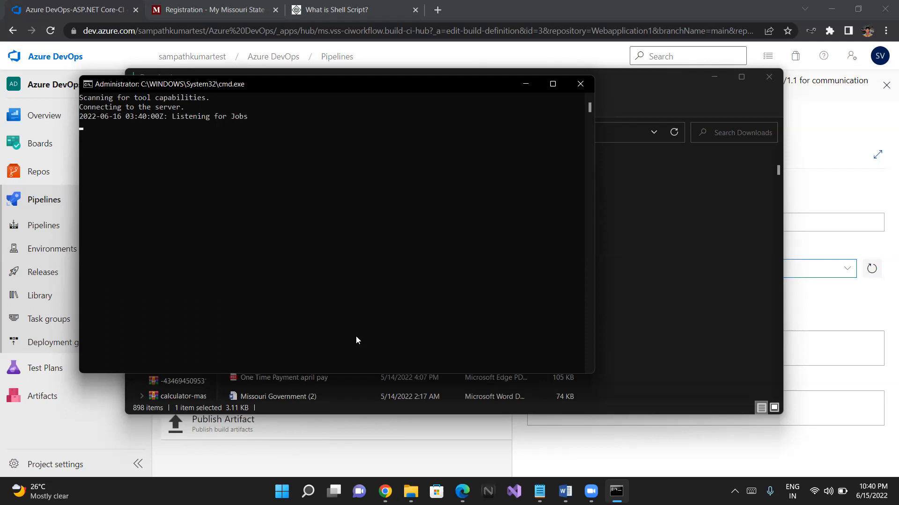
click(525, 84)
click(714, 77)
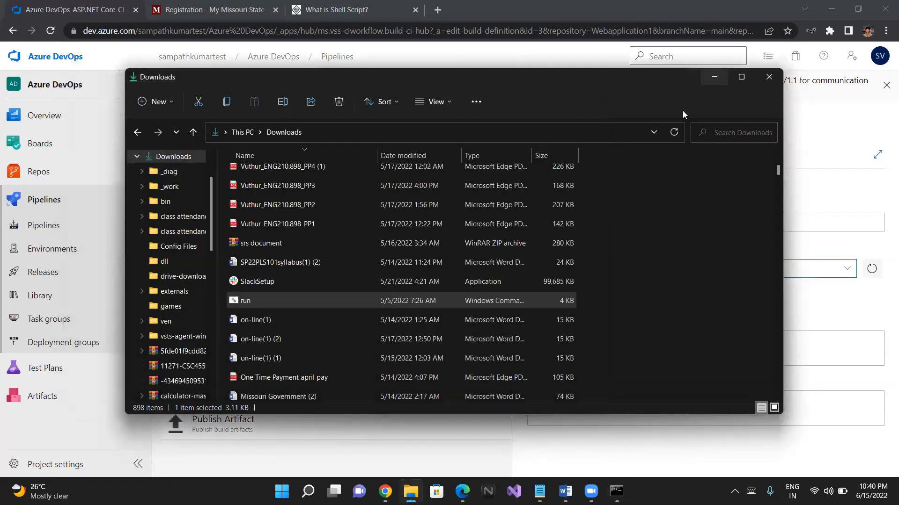
Open Azure DevOps-ASP.NET Core-CI from the All pipelines list in the editor.
click(47, 232)
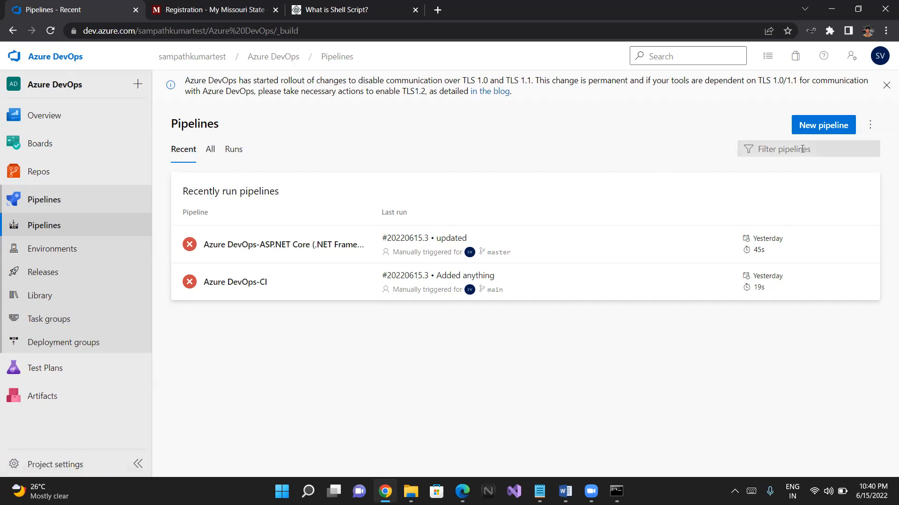
click(840, 130)
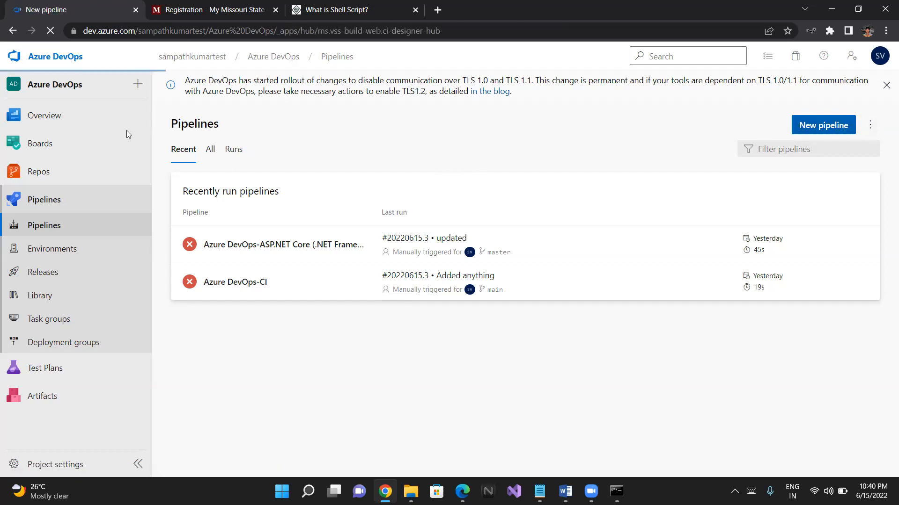
click(50, 227)
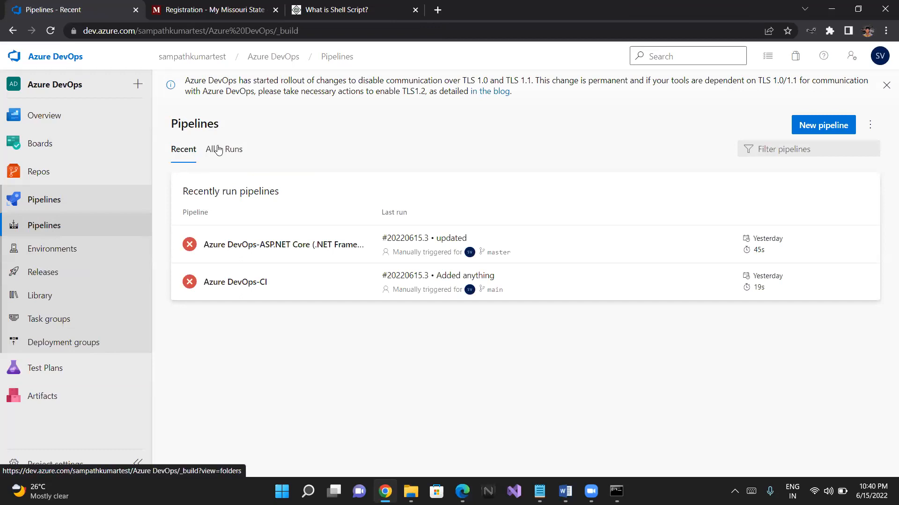
click(218, 150)
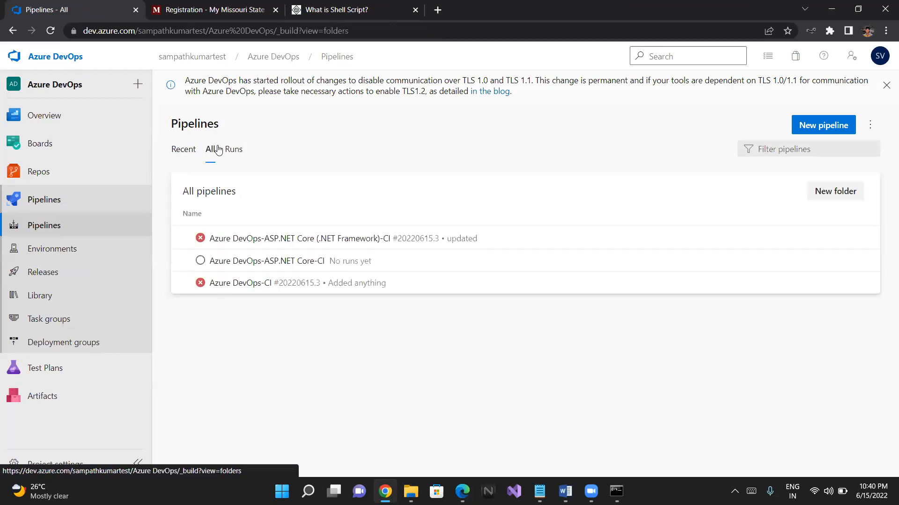
click(228, 260)
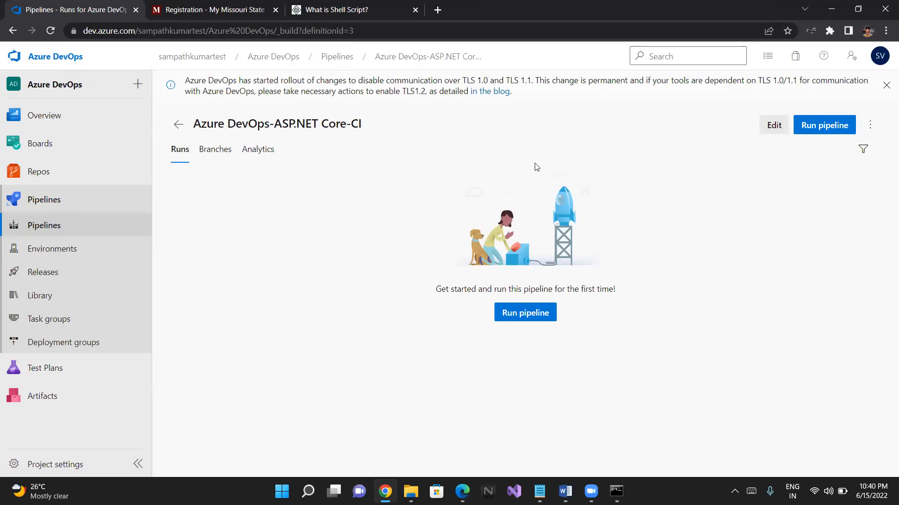
click(773, 126)
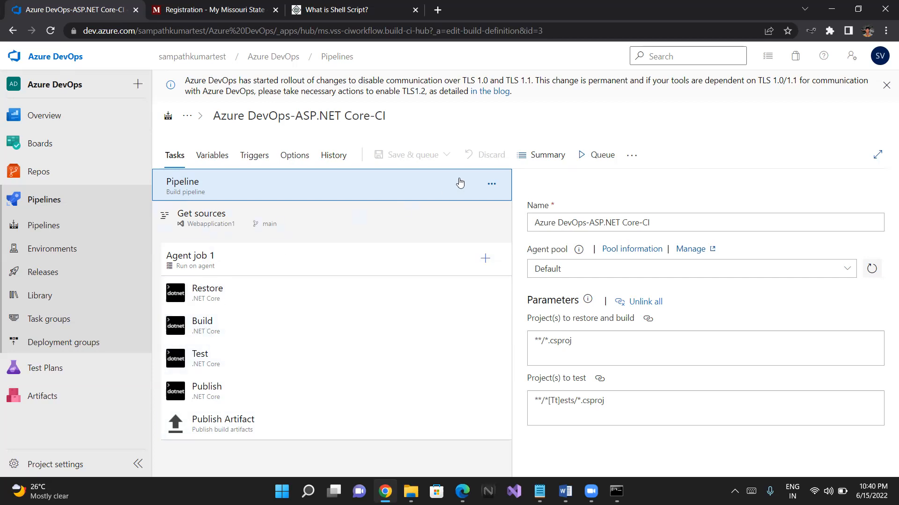
Search the task list for 'sdk' and add Use .NET Core to Agent job 1.
click(484, 260)
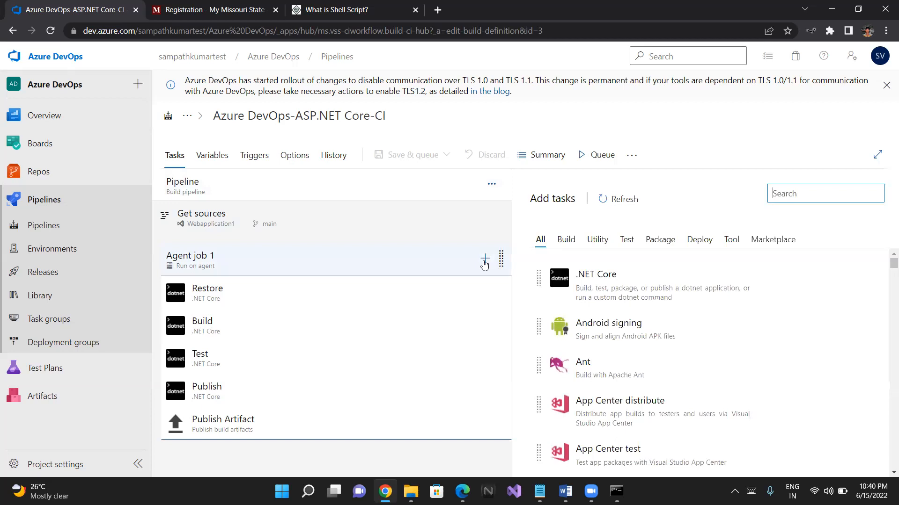
text(std)
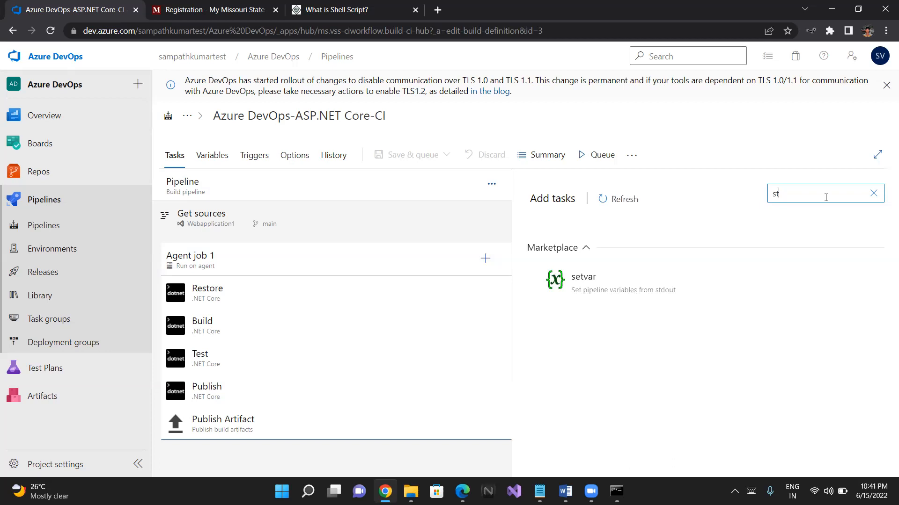
key(BackSpace)
text(dk)
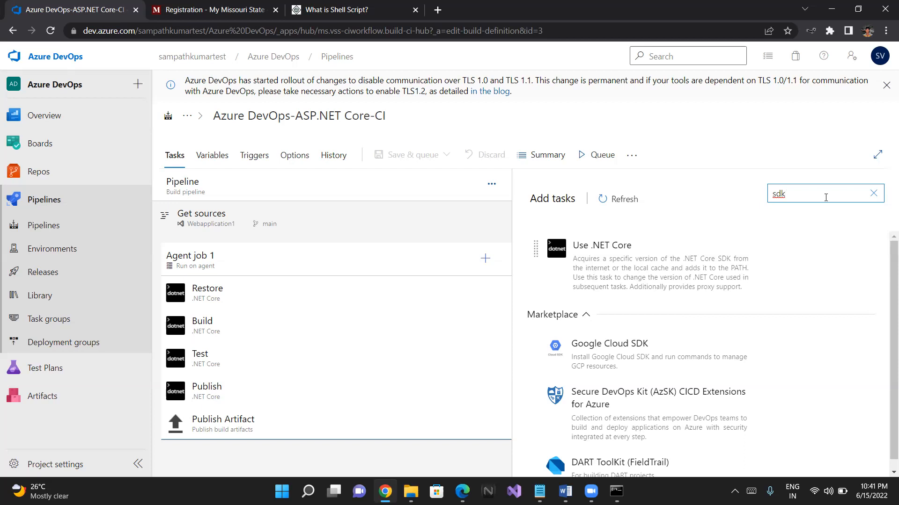
key(BackSpace)
key(BackSpace)
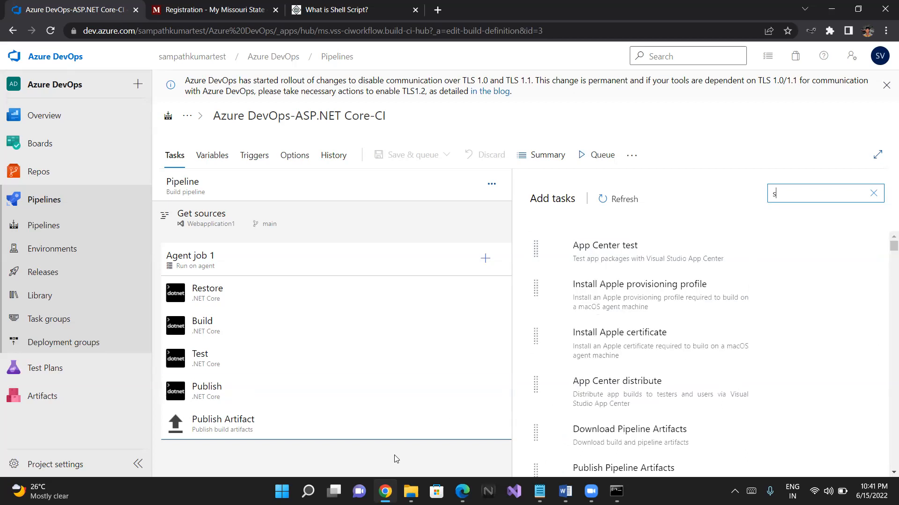
click(796, 191)
text(dk)
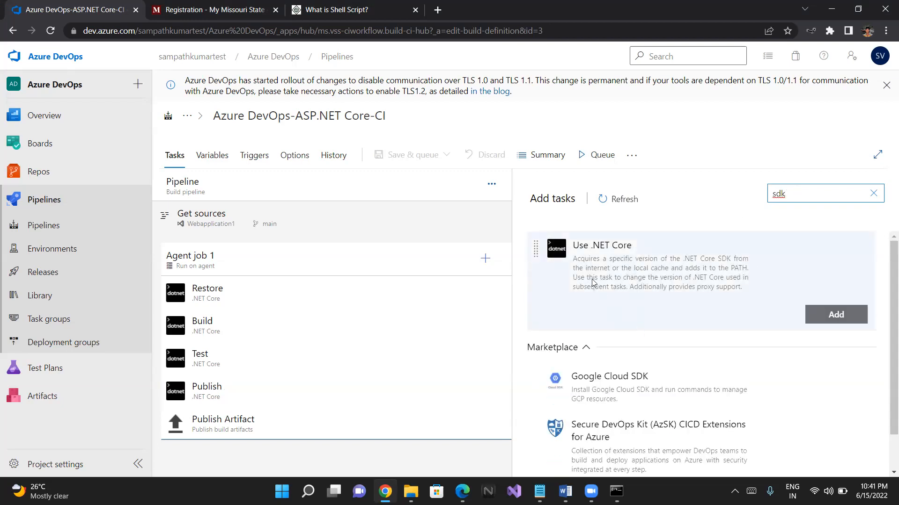
click(830, 313)
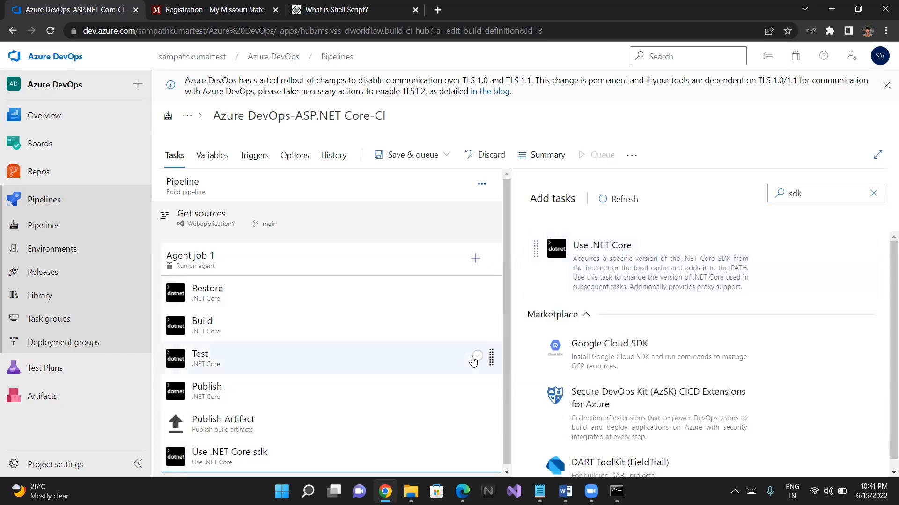
Drag the Use .NET Core sdk task above Restore so it runs first.
drag(275, 457, 272, 288)
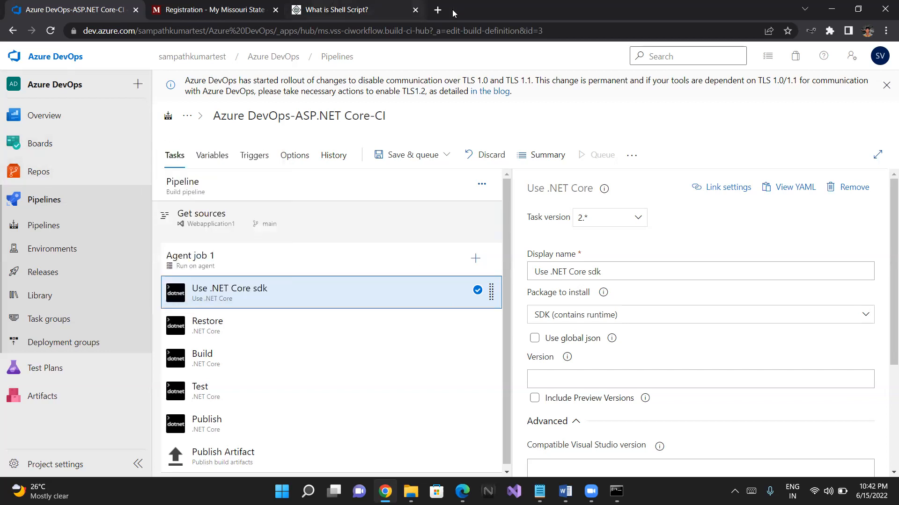
click(435, 12)
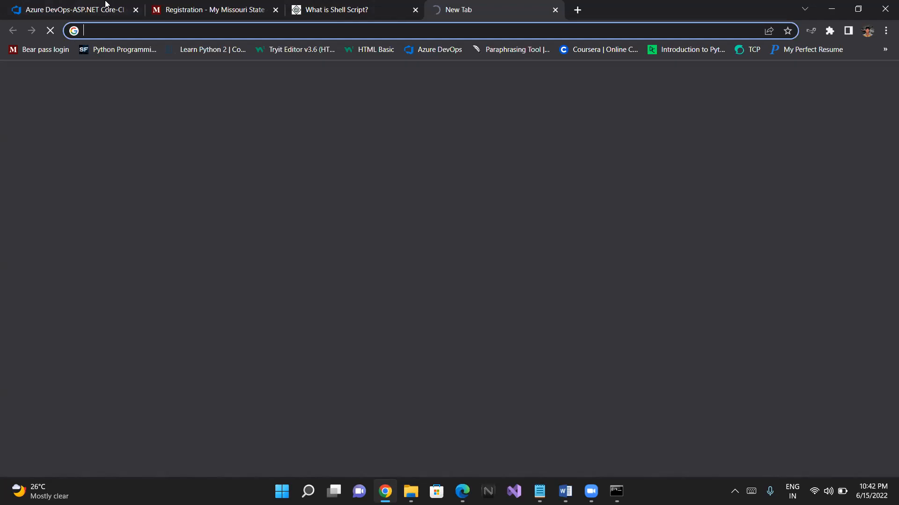
click(73, 5)
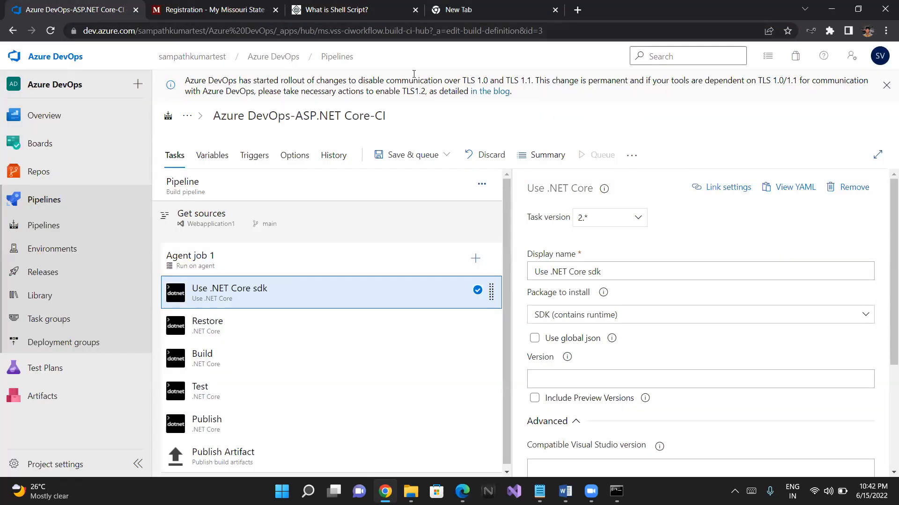
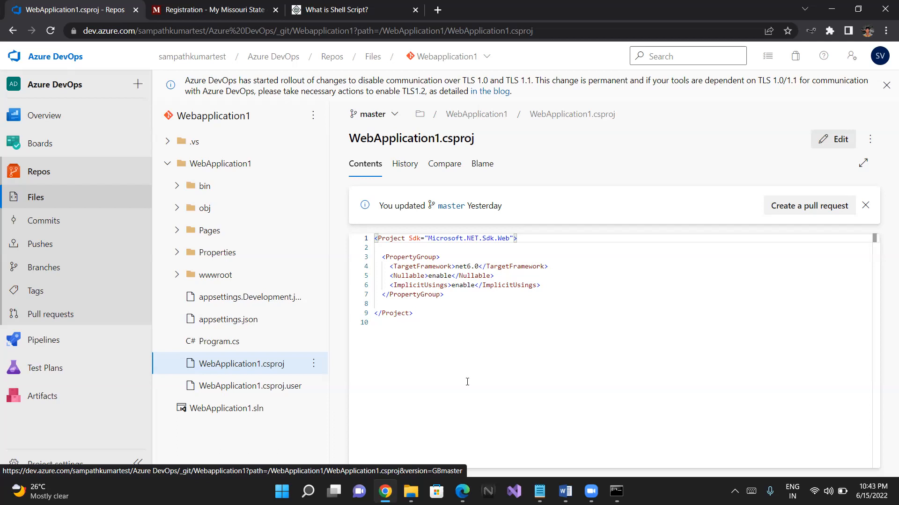
Run Azure DevOps-ASP.NET Core-CI with default settings and view Agent job 1's logs.
click(53, 344)
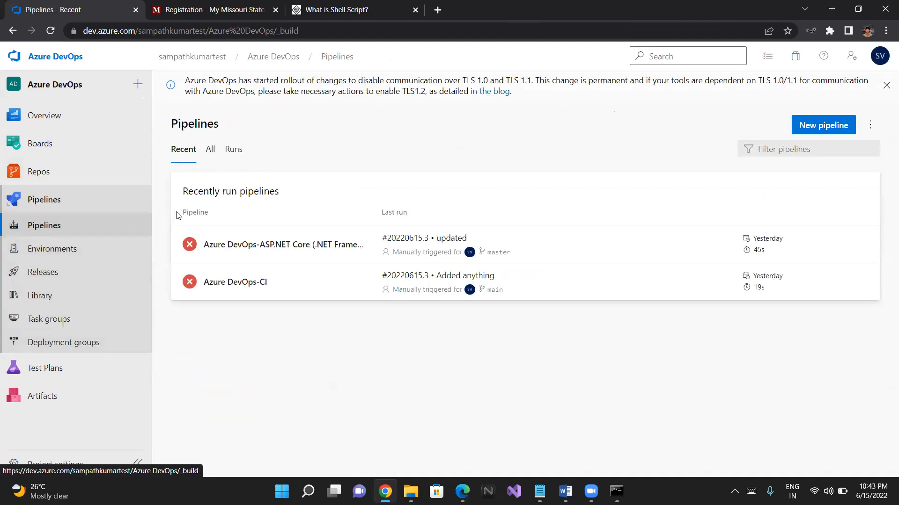
click(202, 152)
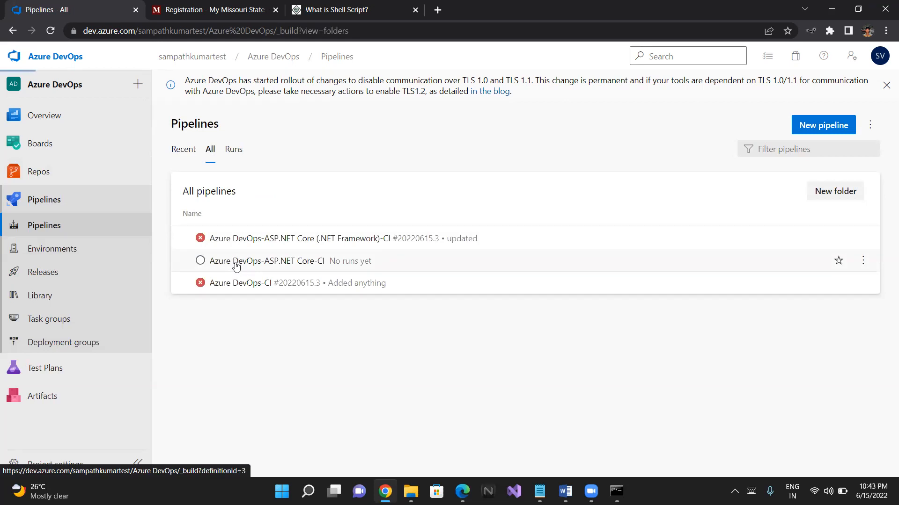
click(236, 265)
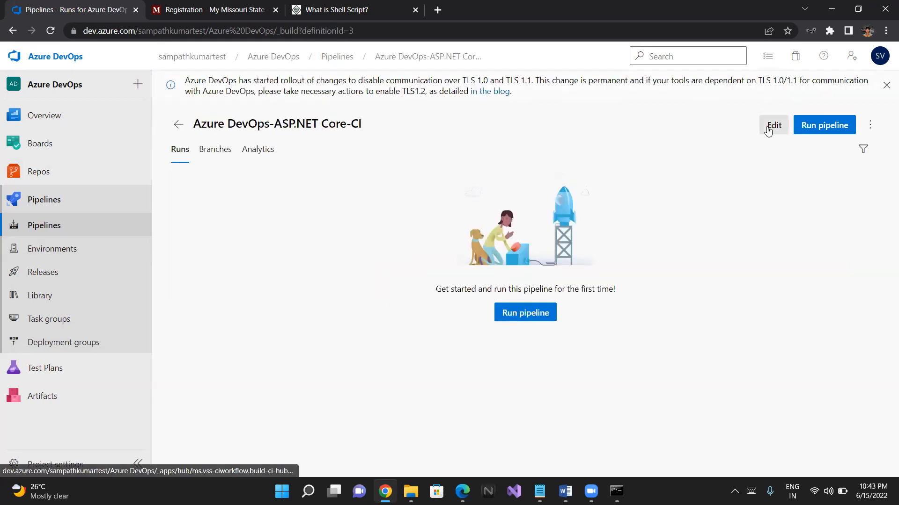
click(545, 318)
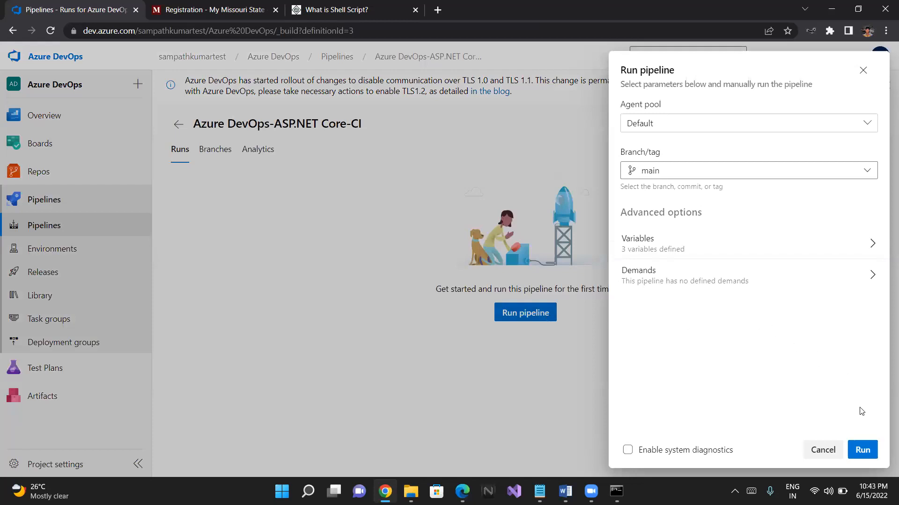
click(862, 450)
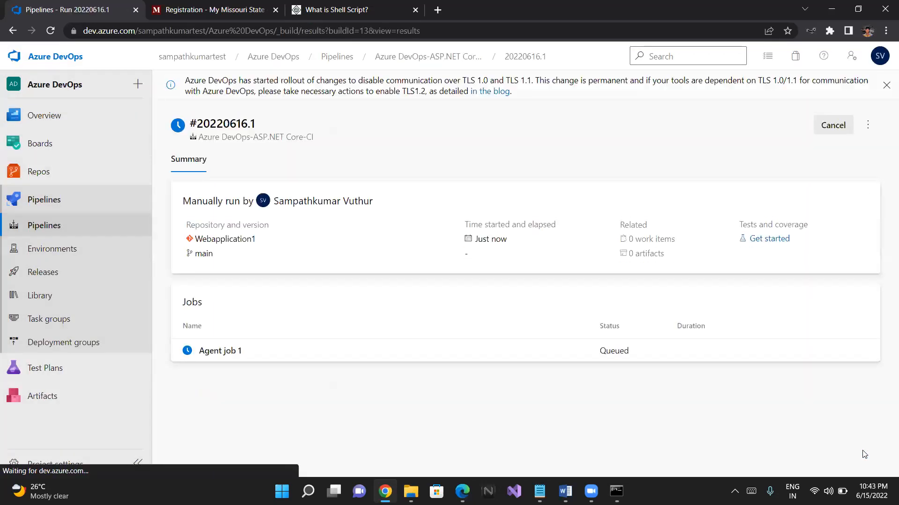
click(241, 356)
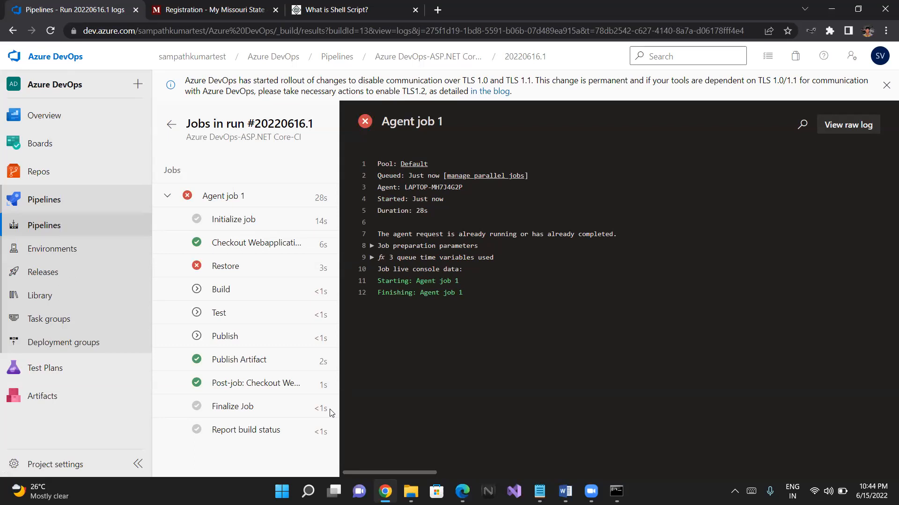
Read the Restore step's 'No files matched the search pattern' error, then return to the run summary.
click(211, 270)
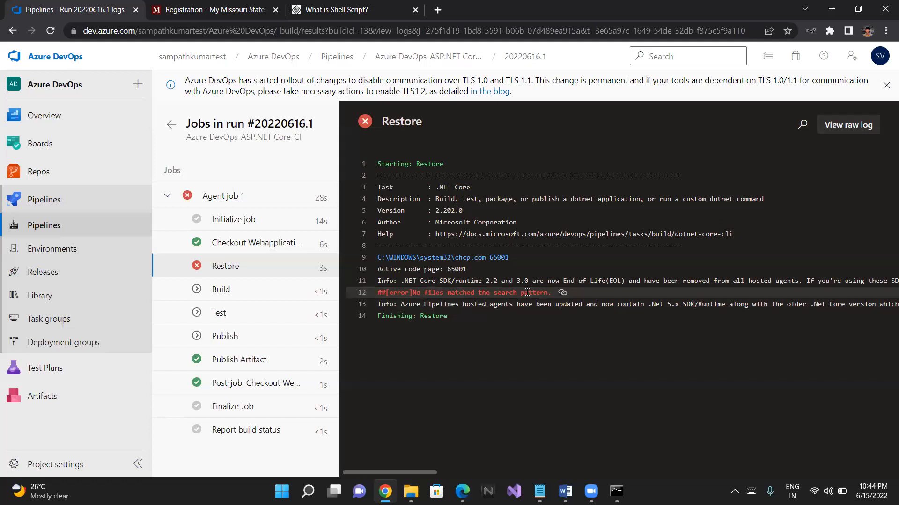
click(562, 292)
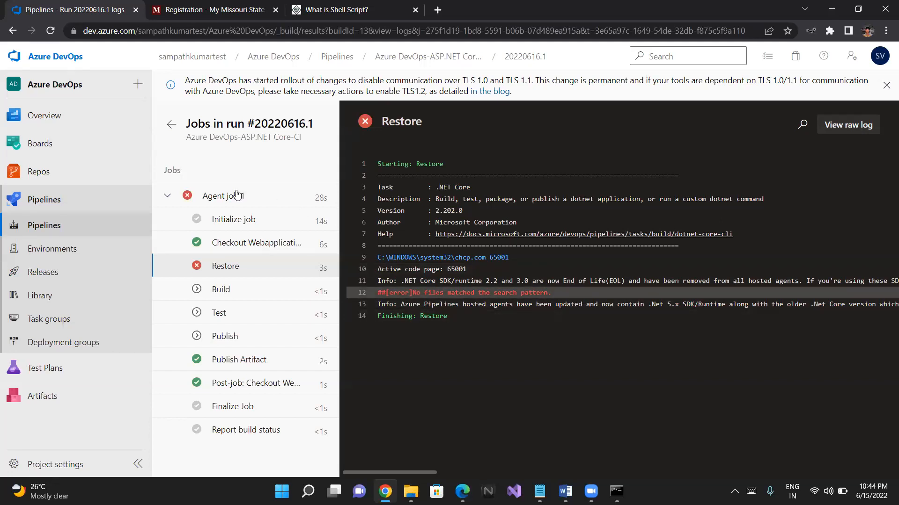
click(180, 130)
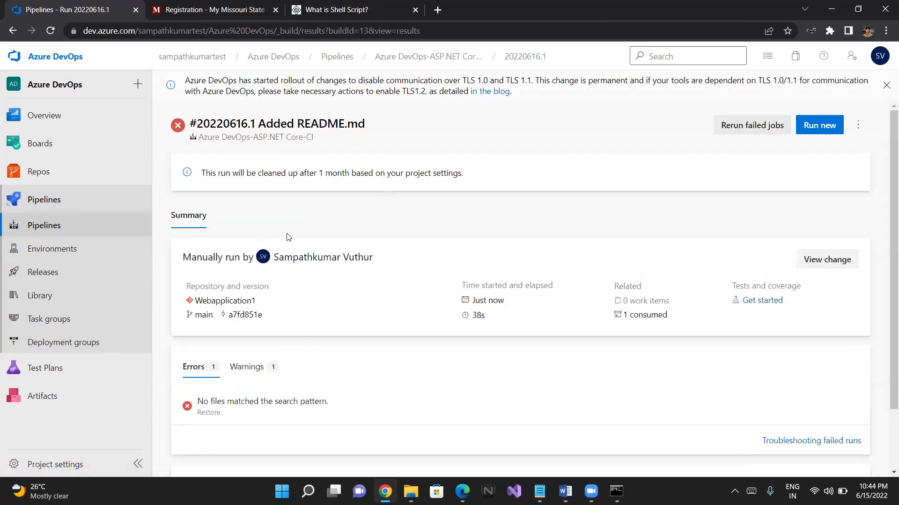
Open the pipeline in the editor from the run's more-actions menu.
scroll(394, 341, down, 2)
scroll(393, 342, up, 2)
click(858, 125)
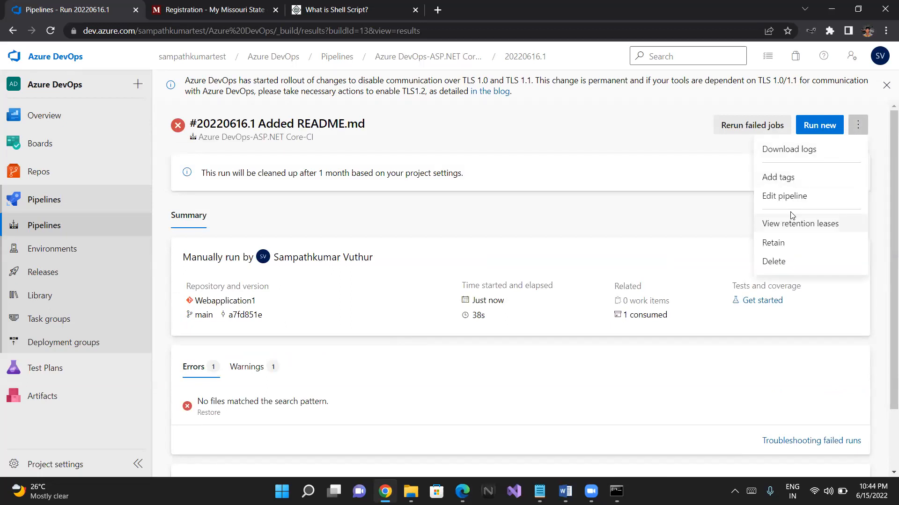
click(790, 207)
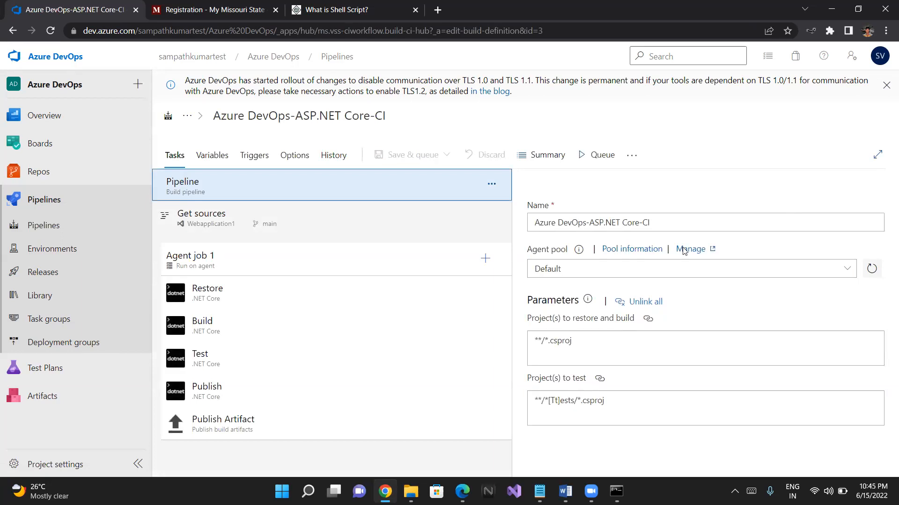
Review the Restore task's settings in the editor.
click(360, 292)
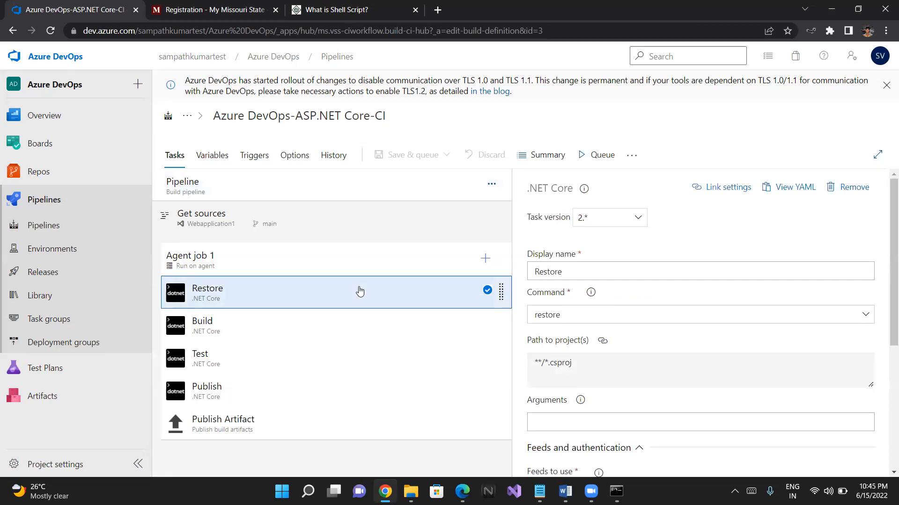
scroll(574, 346, down, 1)
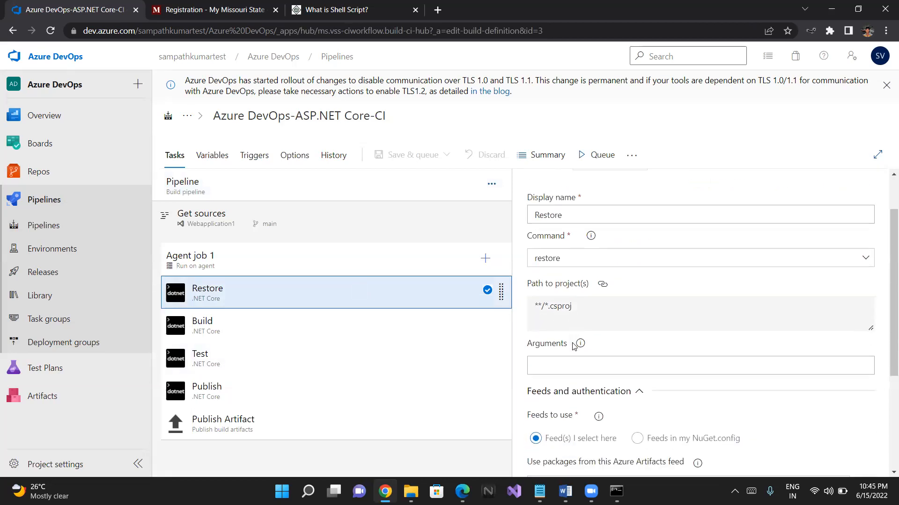
scroll(573, 346, down, 1)
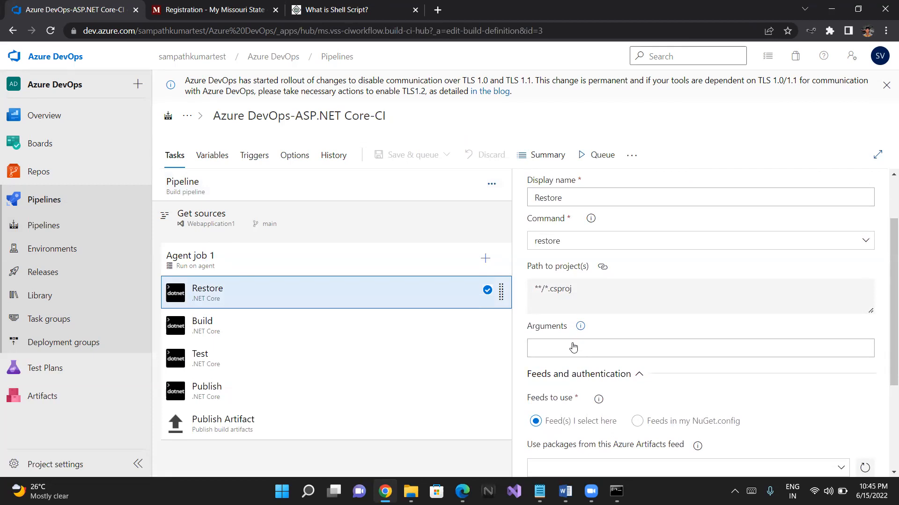
scroll(574, 347, down, 1)
scroll(574, 347, up, 3)
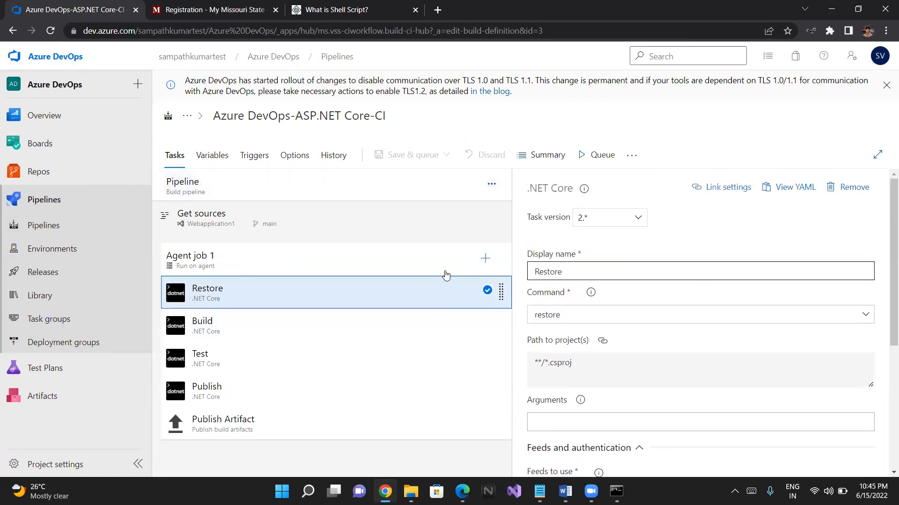
scroll(616, 262, down, 3)
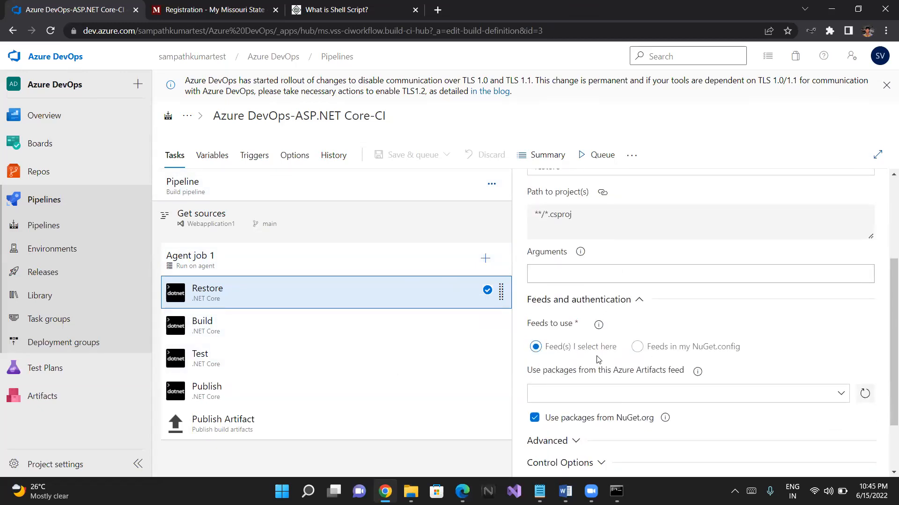
scroll(595, 358, down, 1)
scroll(597, 360, up, 1)
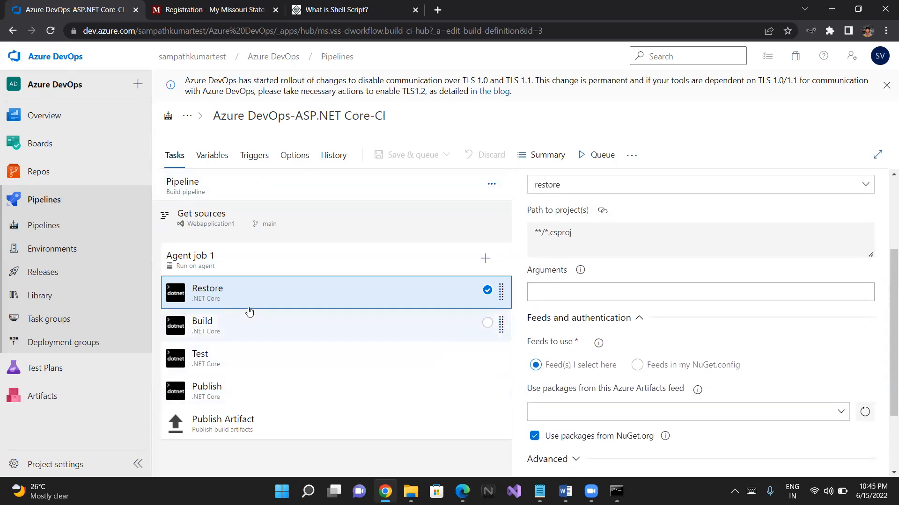
Check Agent job 1's settings, then return to the Azure DevOps-ASP.NET Core-CI runs page.
click(218, 270)
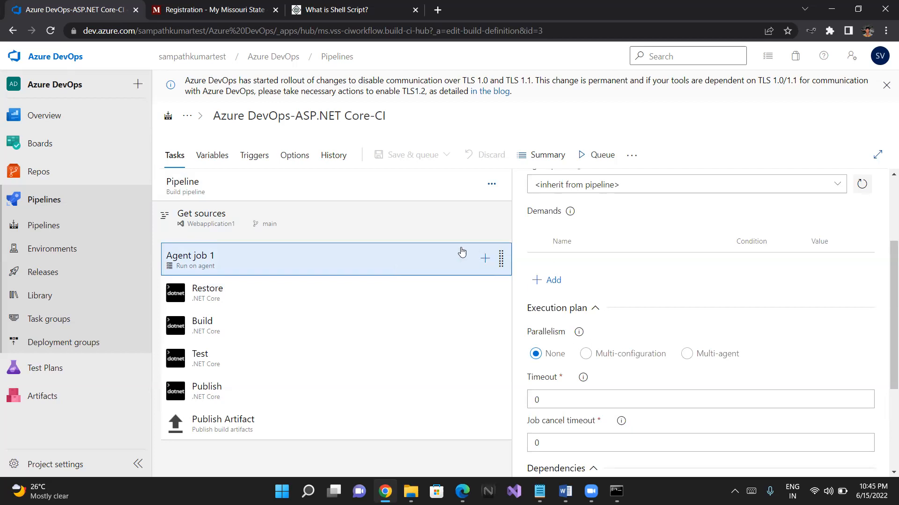
scroll(538, 286, up, 2)
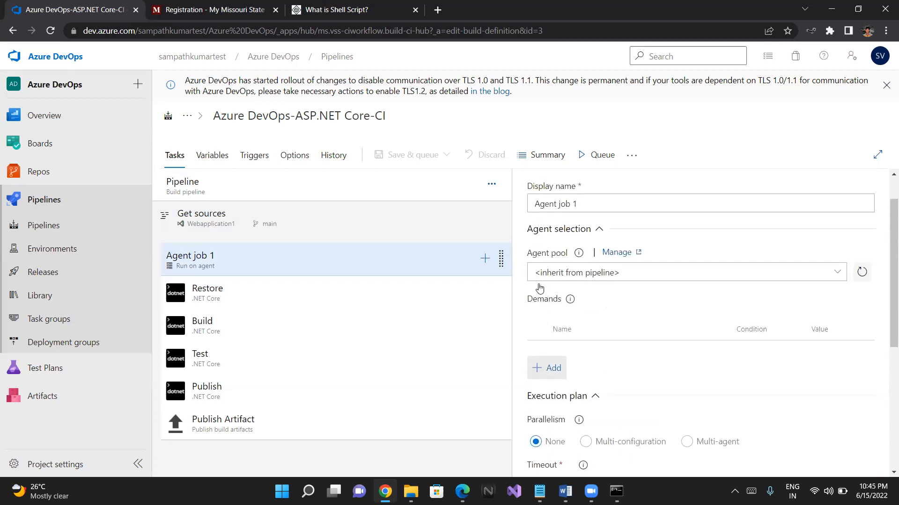
click(53, 227)
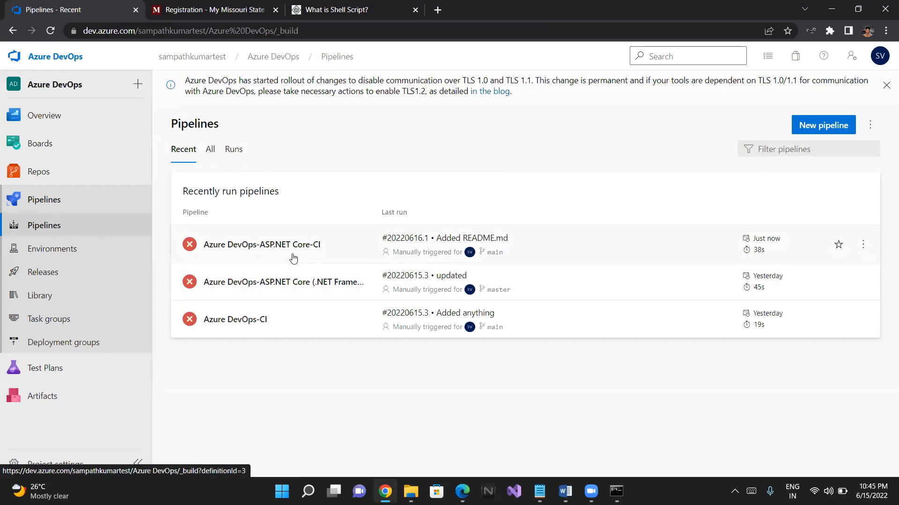
click(293, 258)
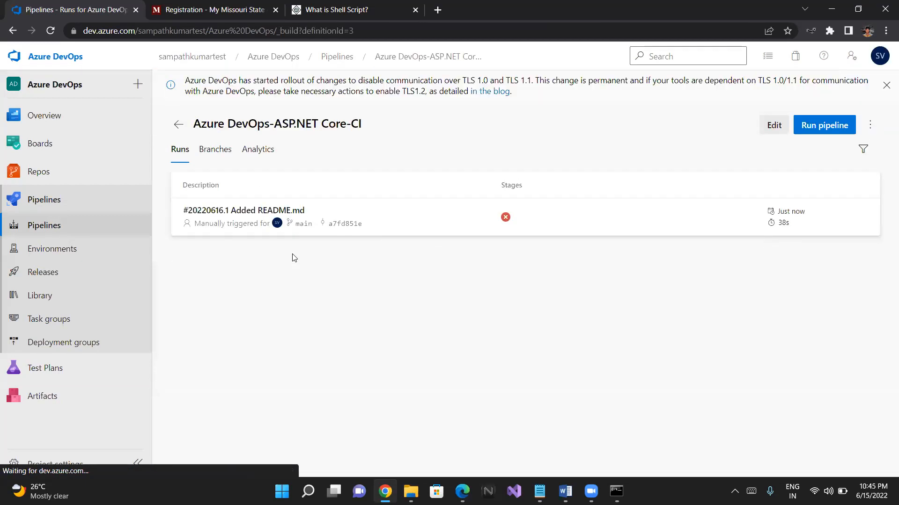
Edit the pipeline from failed run #20220616.1's more-actions menu.
click(299, 212)
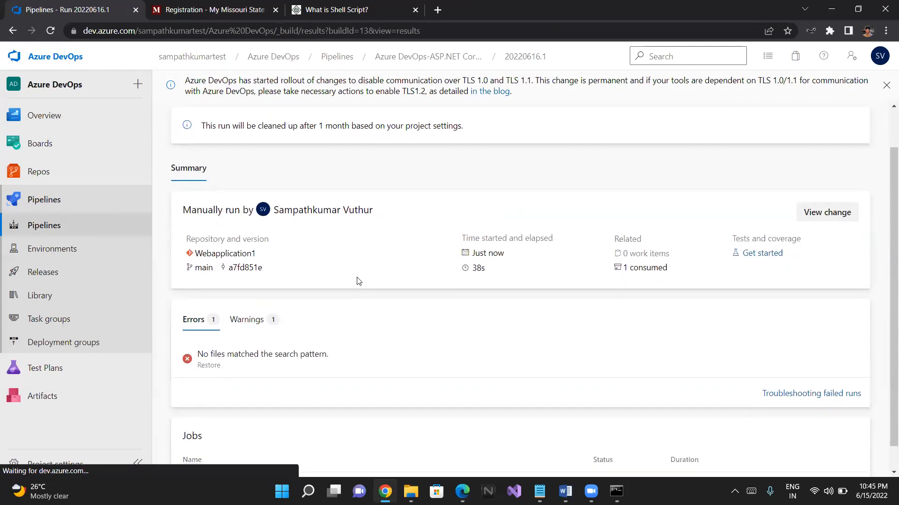
click(857, 124)
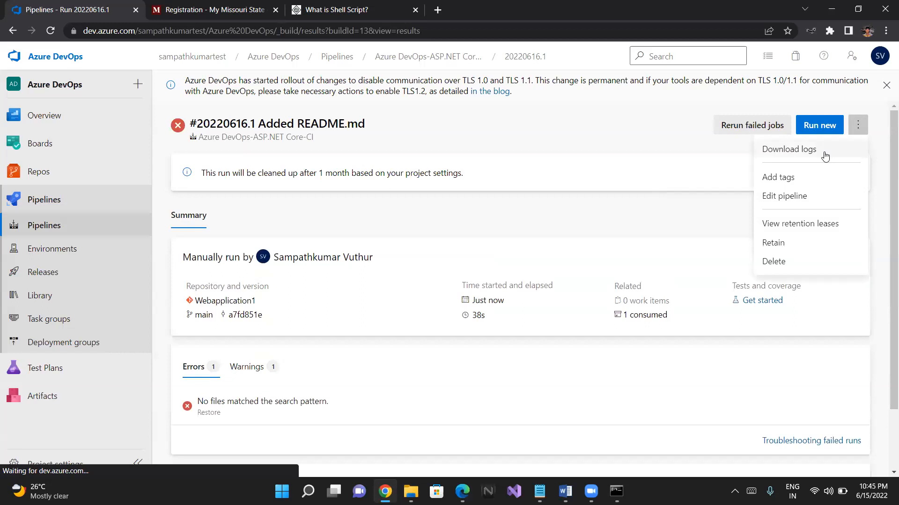
click(798, 196)
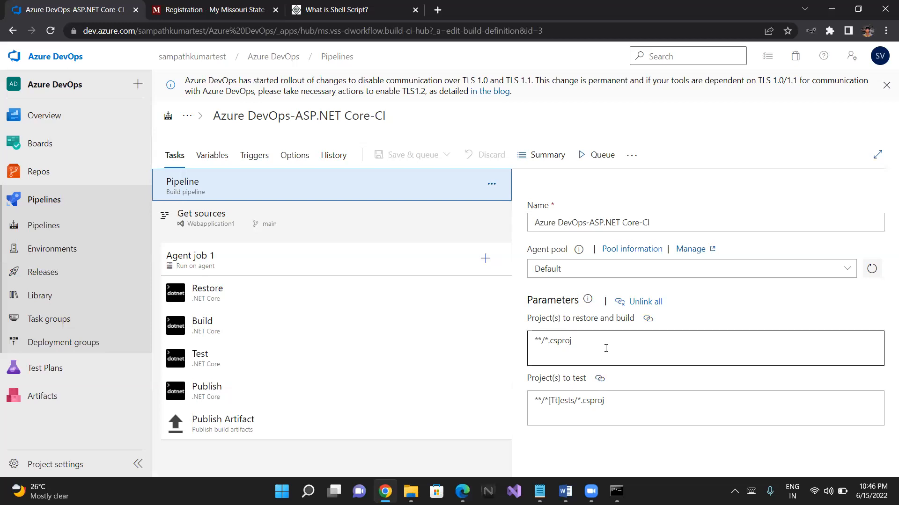
Unlink all pipeline parameters and select the Restore task.
click(644, 303)
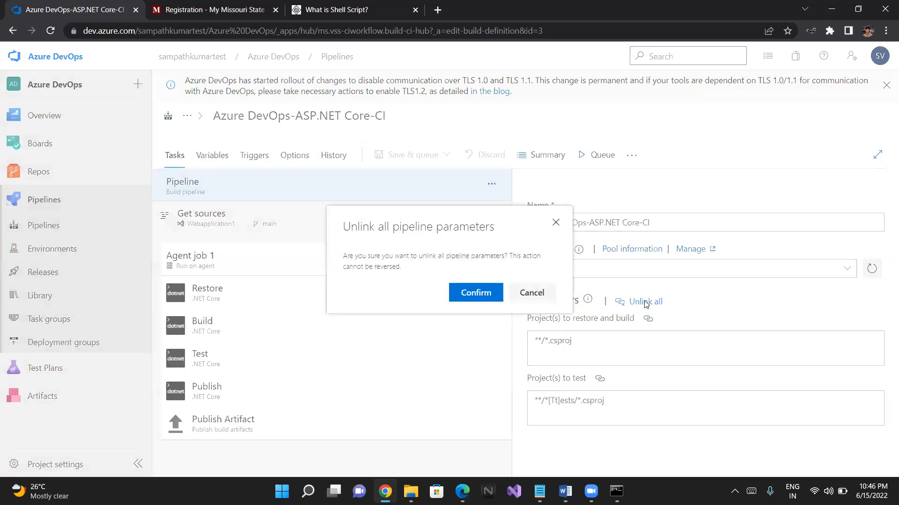
click(486, 294)
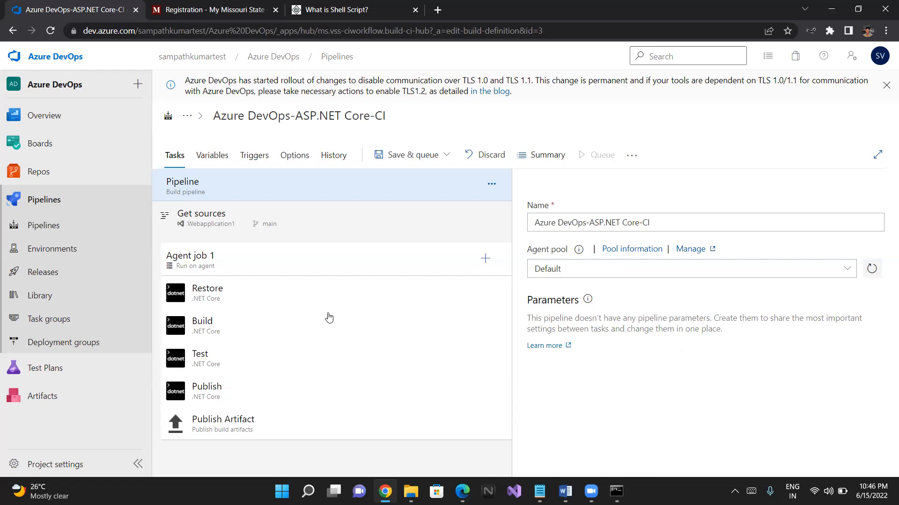
click(263, 302)
Start editing the Restore task's **/*.csproj project path.
scroll(660, 375, down, 5)
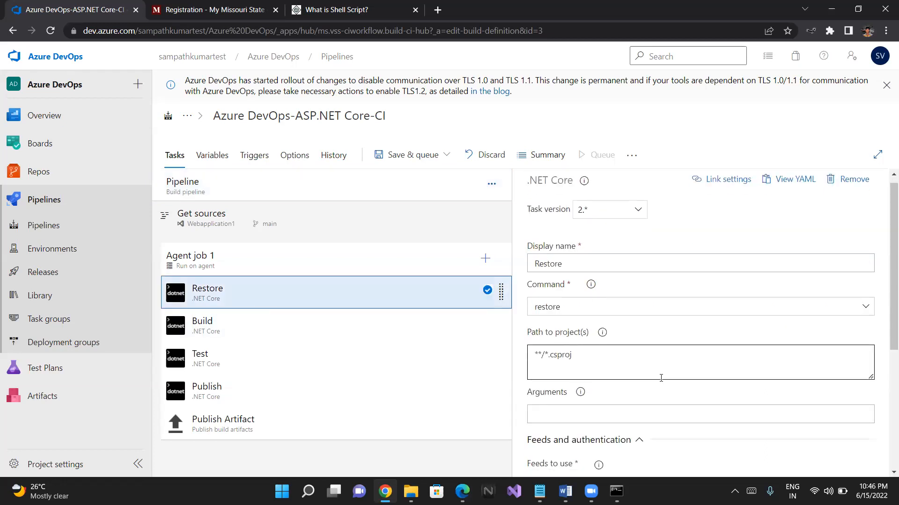
scroll(661, 378, up, 5)
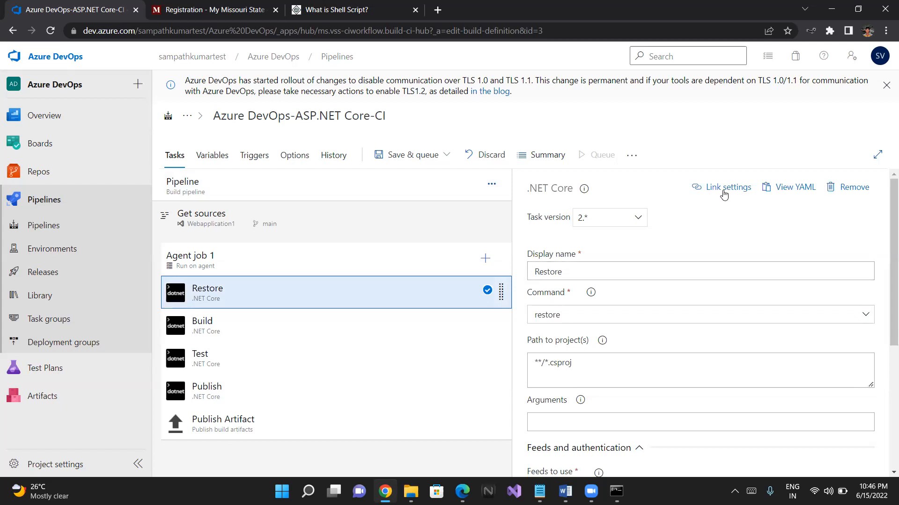
scroll(719, 241, down, 2)
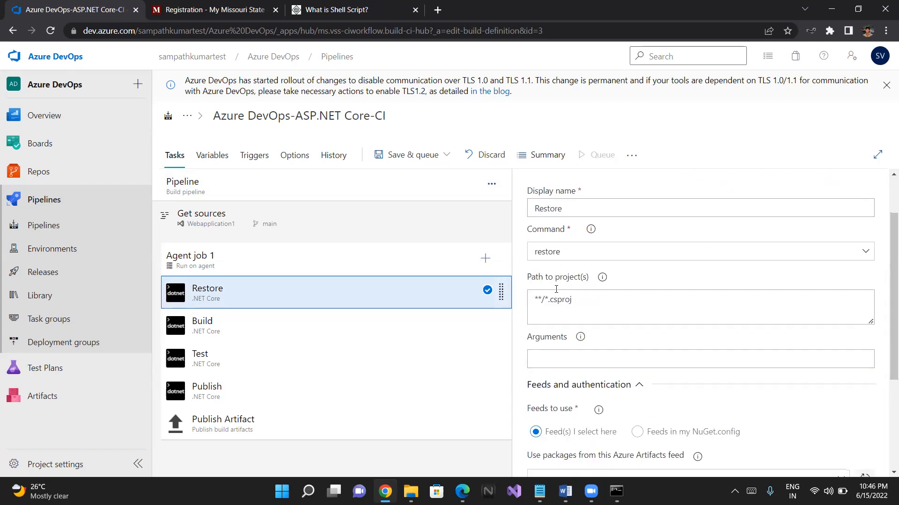
click(602, 300)
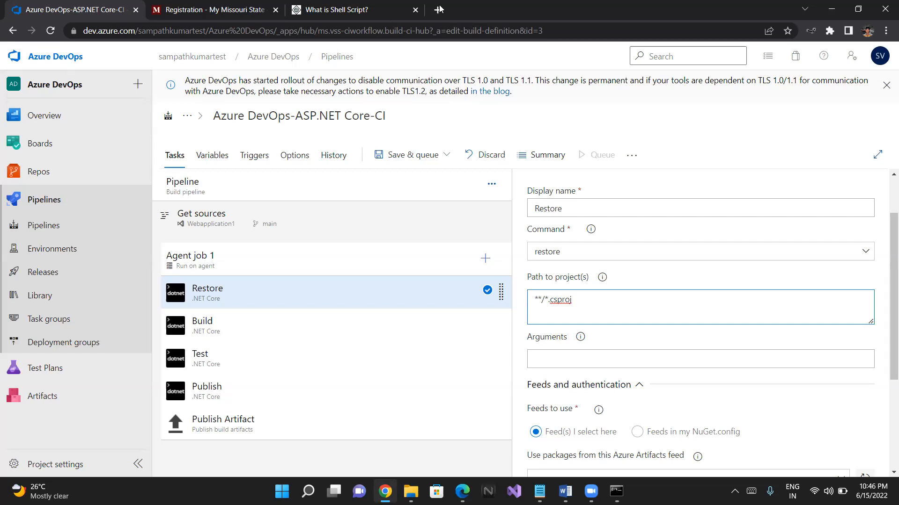
key(super+t)
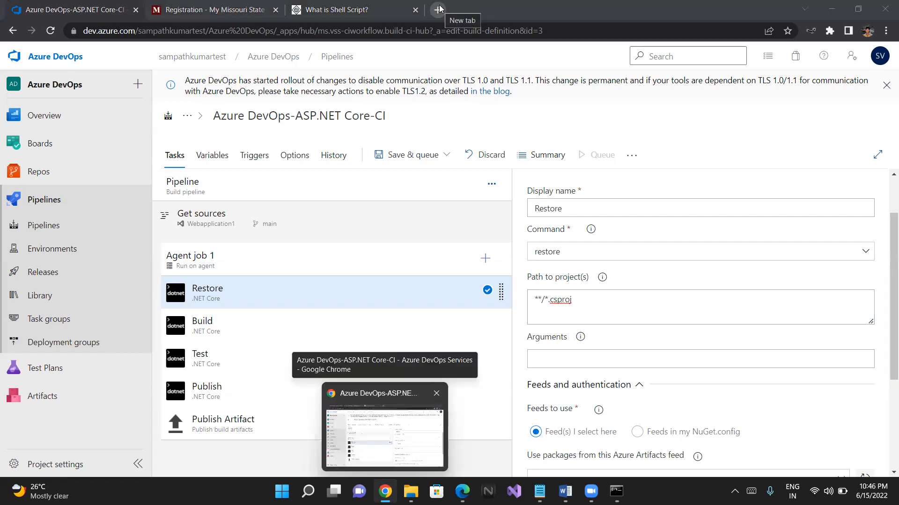
Search Google for 'azure devops' in a new browser tab.
click(438, 9)
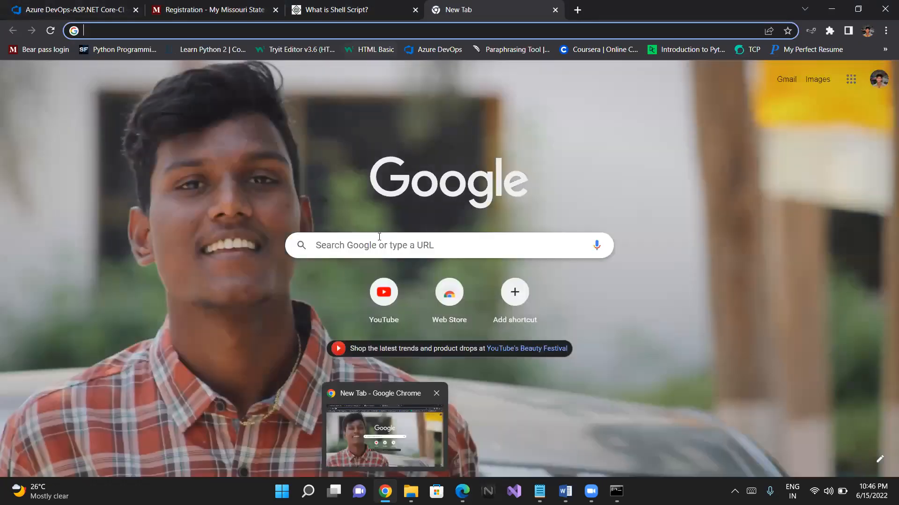
click(380, 241)
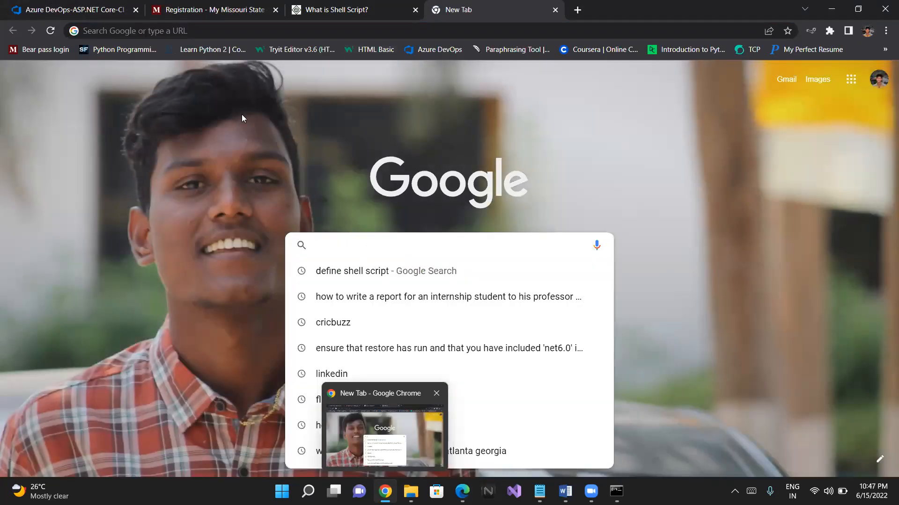
click(61, 7)
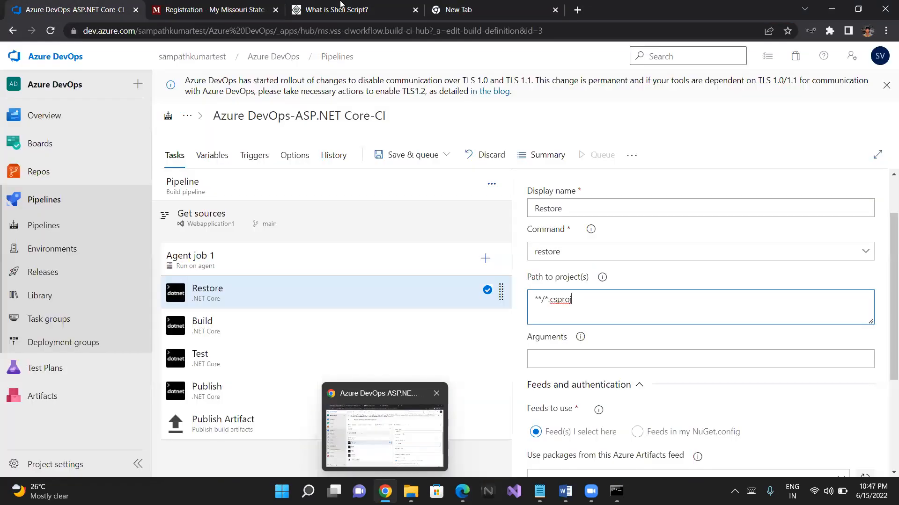
click(482, 6)
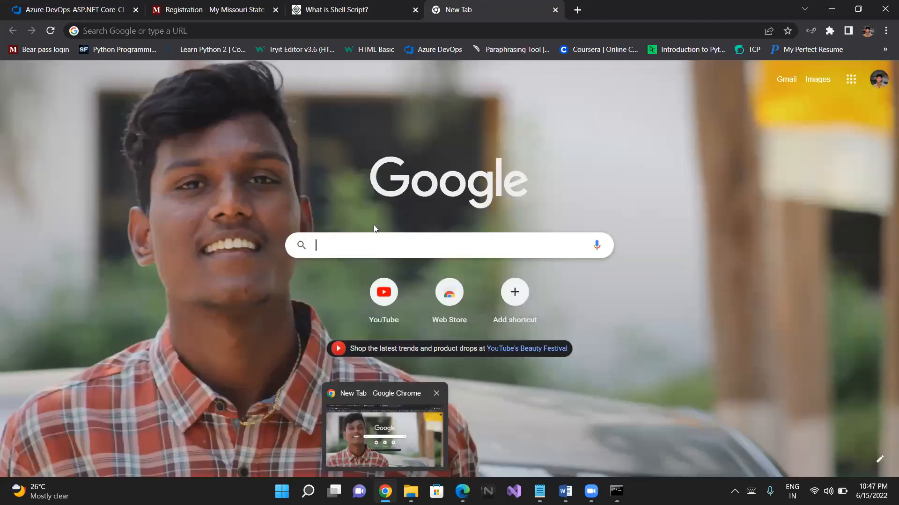
text(azure)
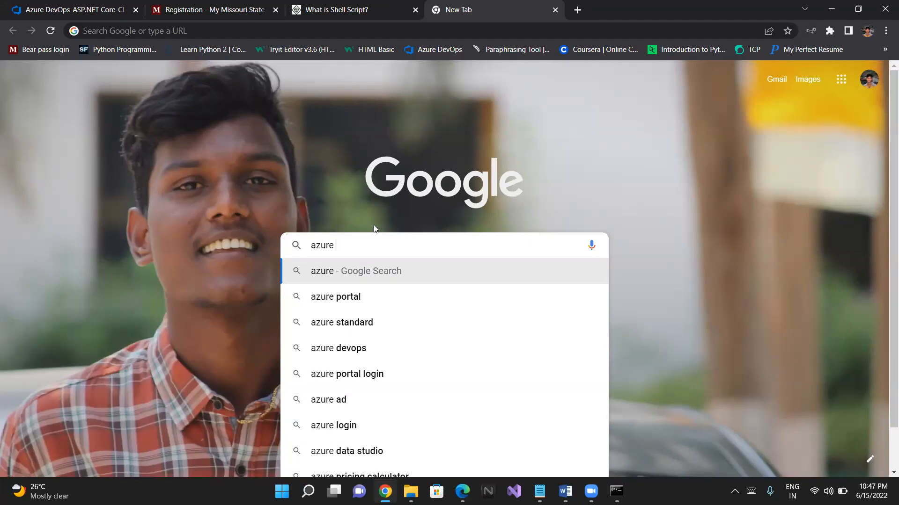
text( devops)
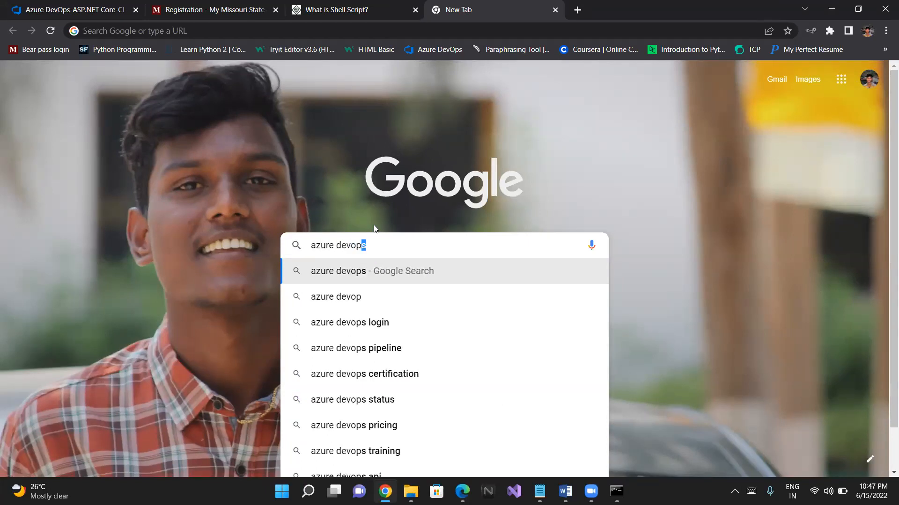
Back in the pipeline editor, navigate away, triggering the unsaved-changes warning.
click(16, 5)
mouse_move(66, 176)
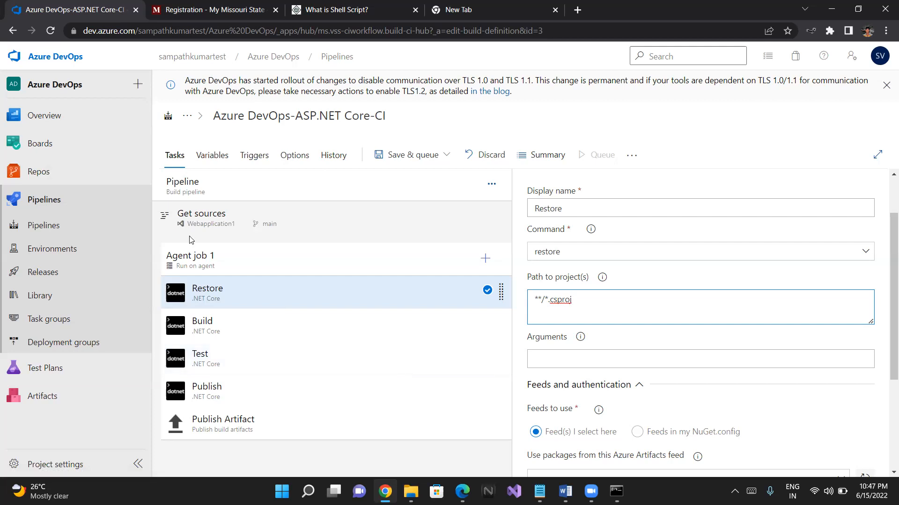
key(ctrl+t)
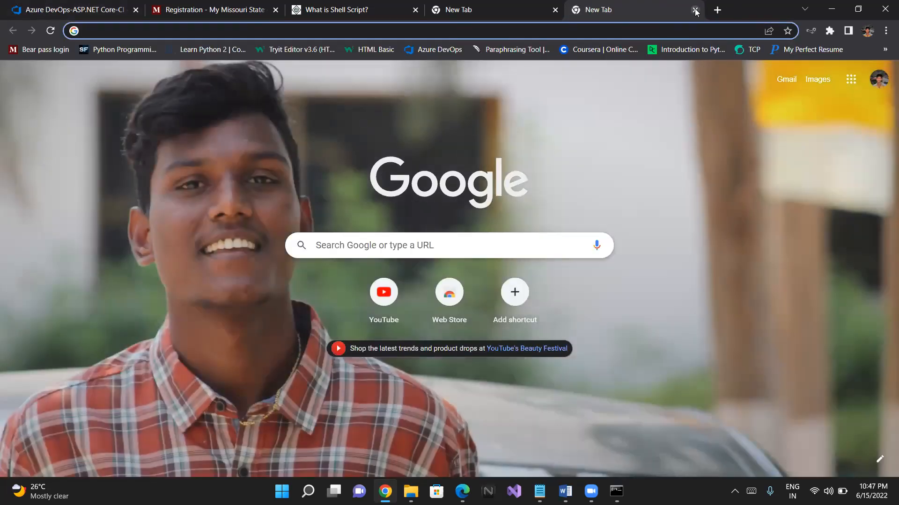
click(695, 10)
click(61, 6)
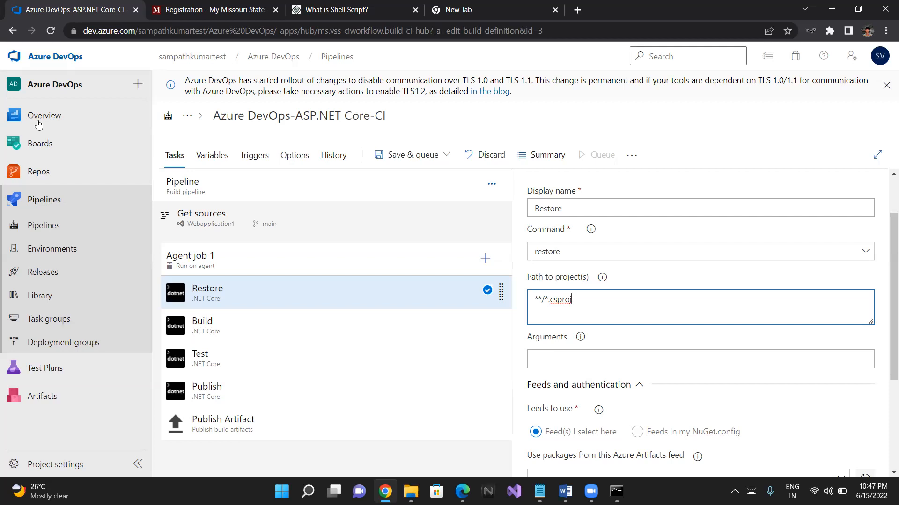
click(24, 182)
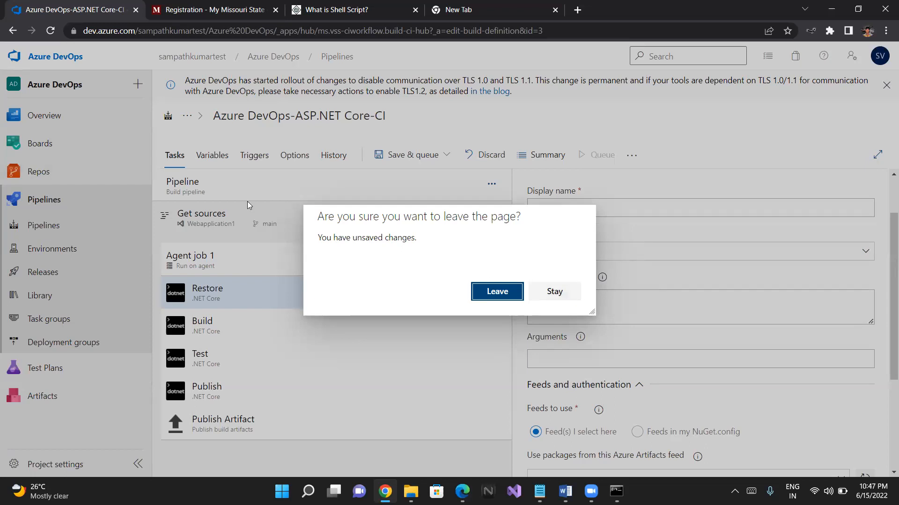
Leave the editor and open WebApplication1/WebApplication1.csproj in the repository files.
click(495, 291)
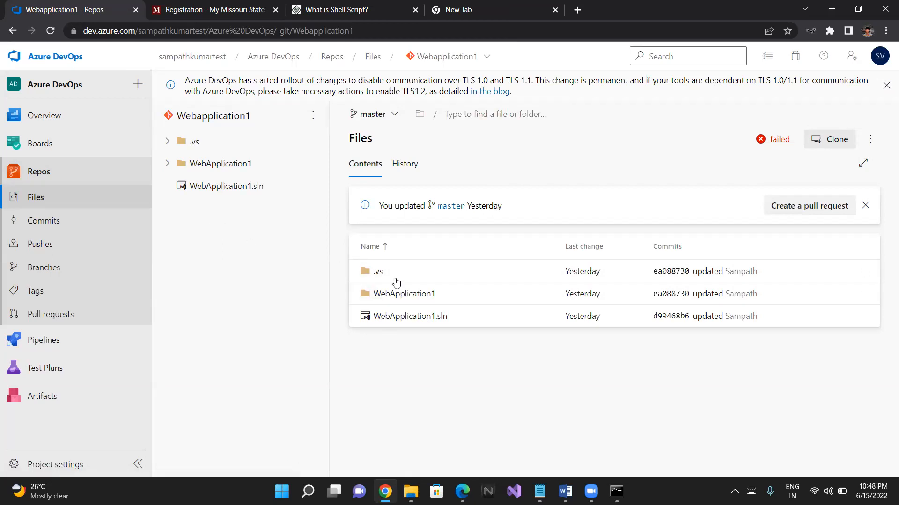
click(405, 302)
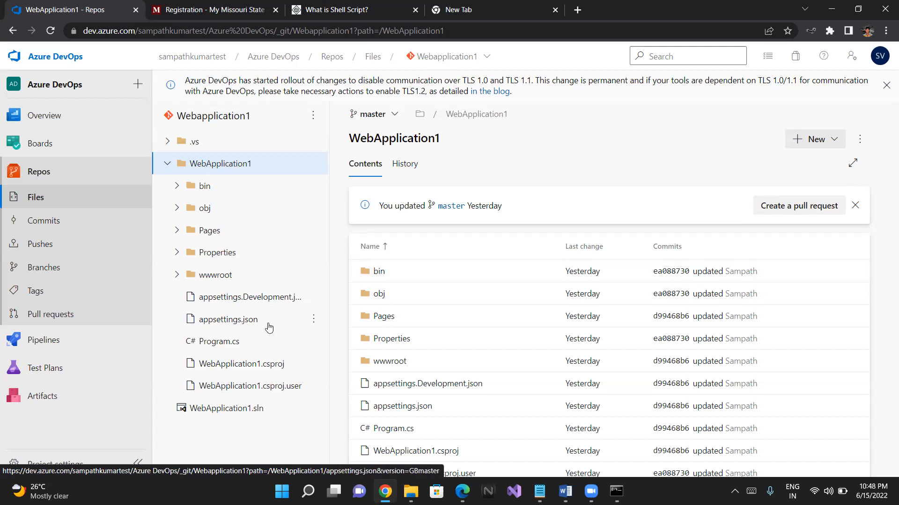
click(268, 361)
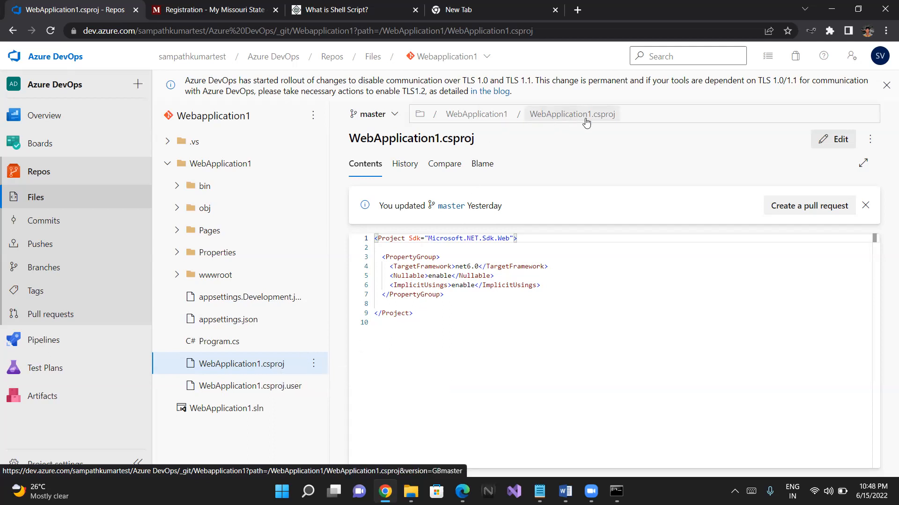
Copy the WebApplication1/WebApplication1.csproj path from the file breadcrumb.
click(663, 116)
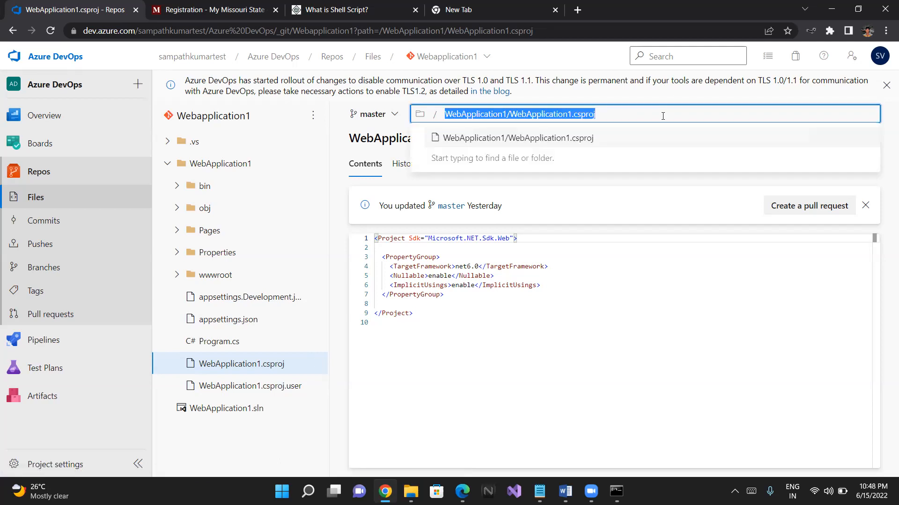
click(627, 194)
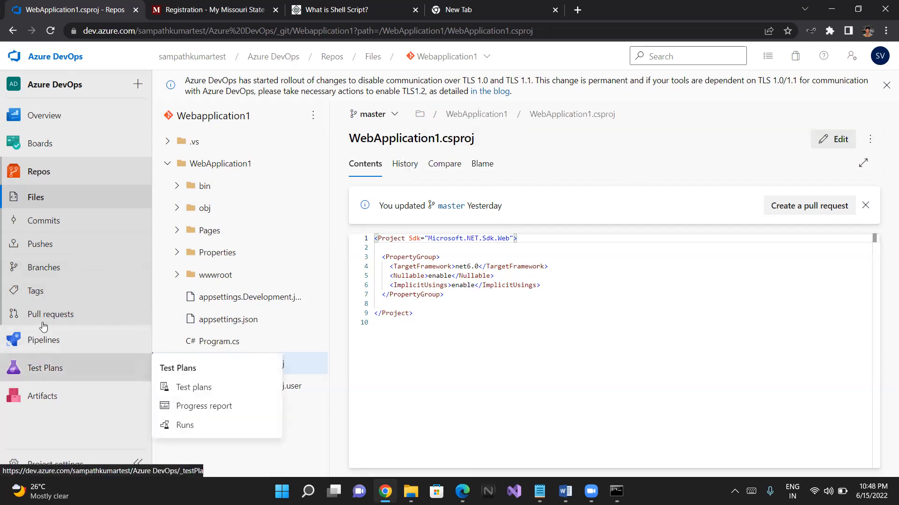
click(630, 115)
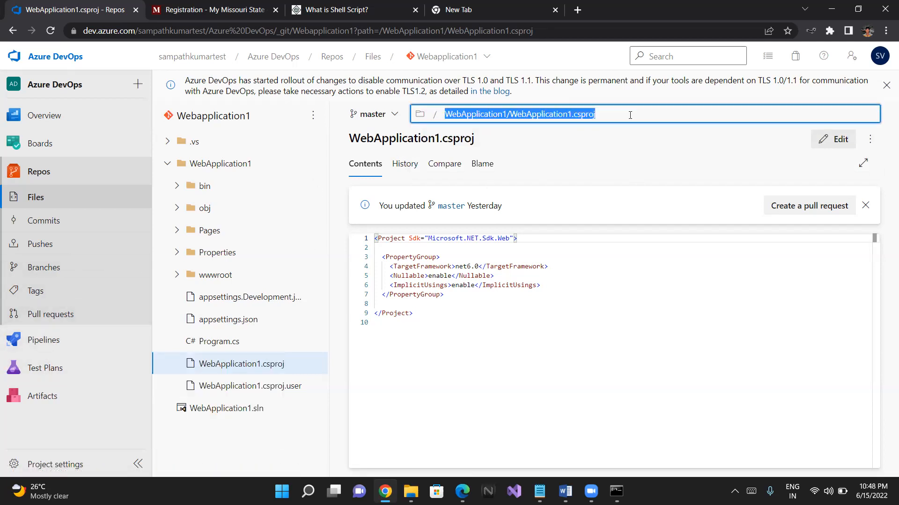
click(588, 196)
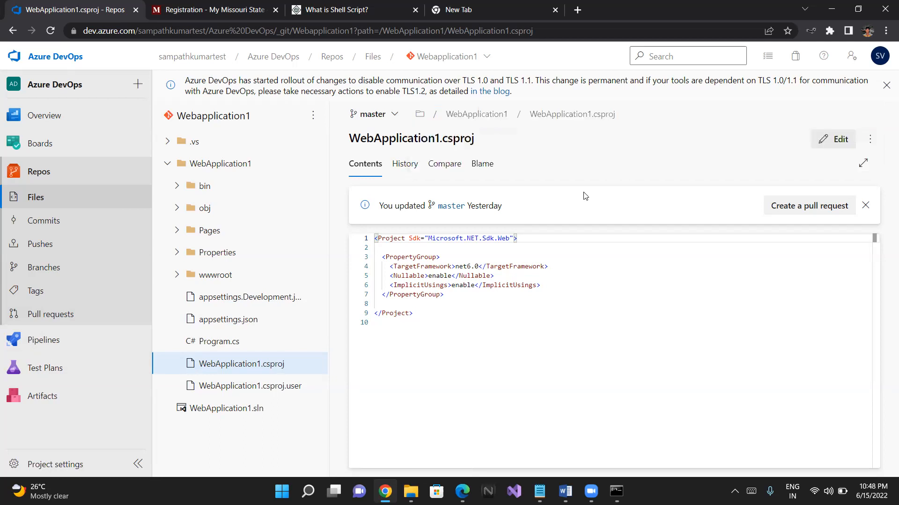
click(595, 114)
right_click(625, 116)
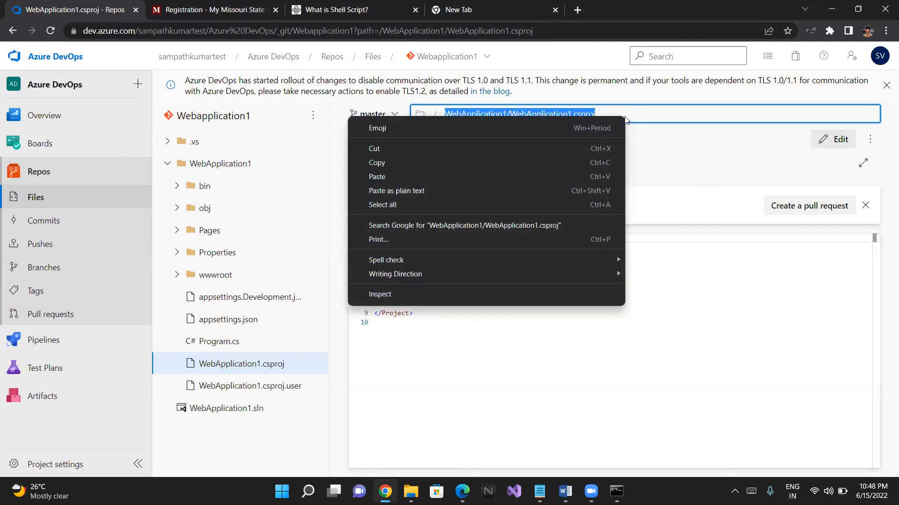
click(464, 162)
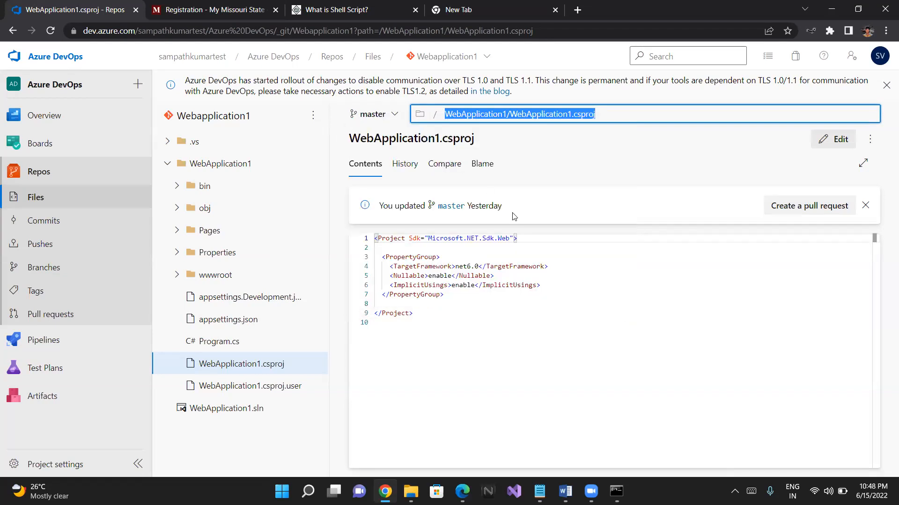
click(555, 186)
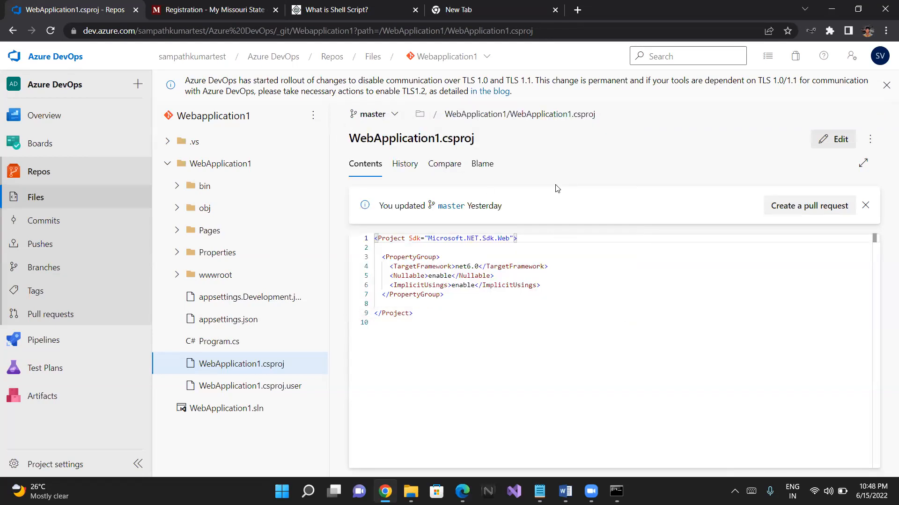
click(43, 340)
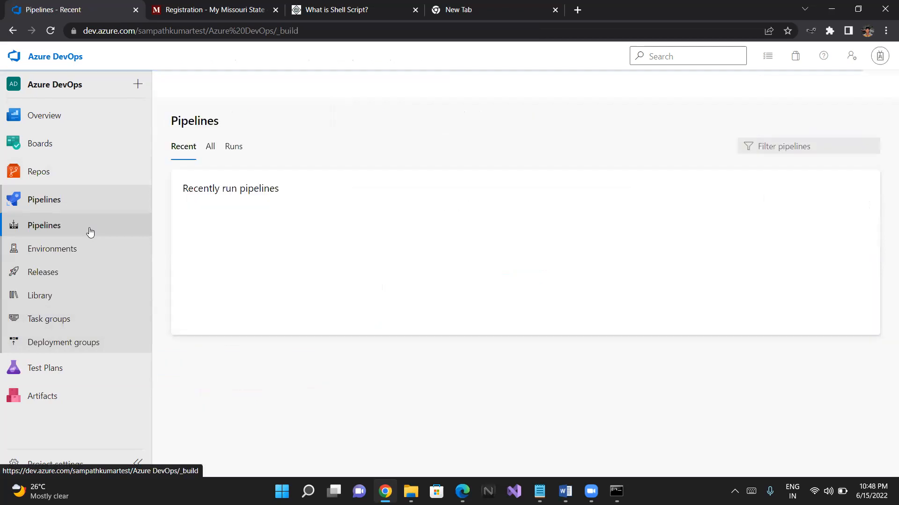
Reopen the pipeline editor, unlink all parameters, and select the Restore task.
click(269, 249)
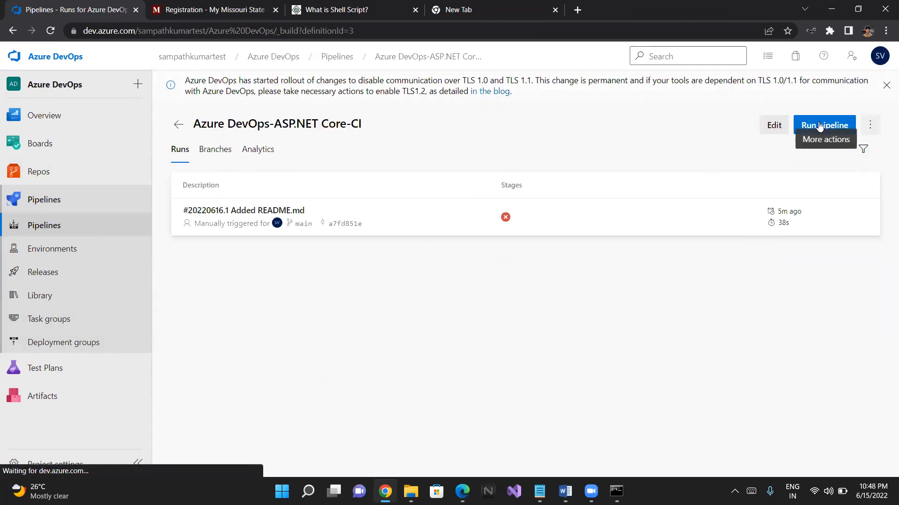
click(775, 124)
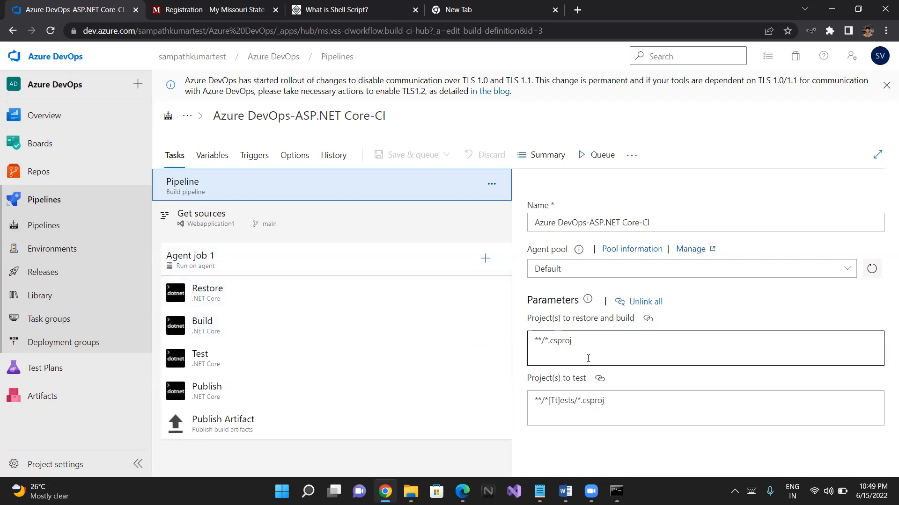
click(629, 307)
click(470, 293)
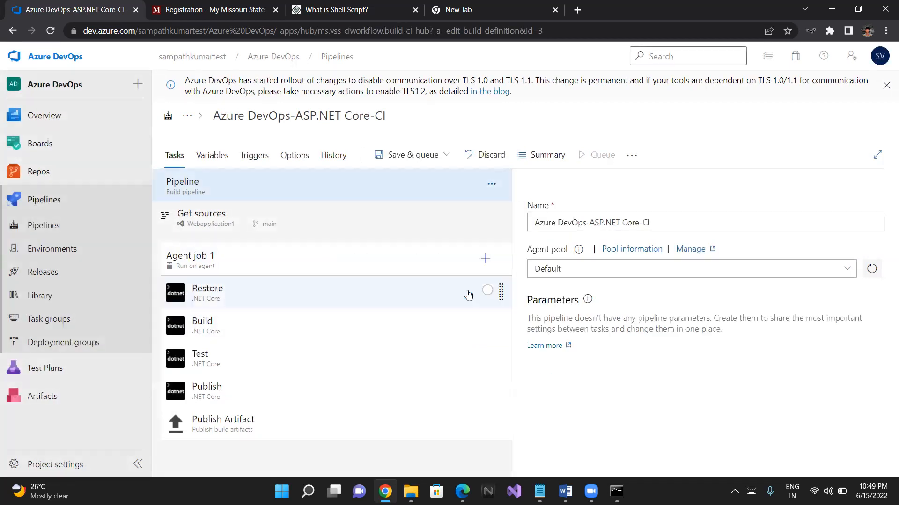
click(284, 301)
Set the Restore task's project path to */WebApplication1/WebApplication1.csproj.
click(632, 358)
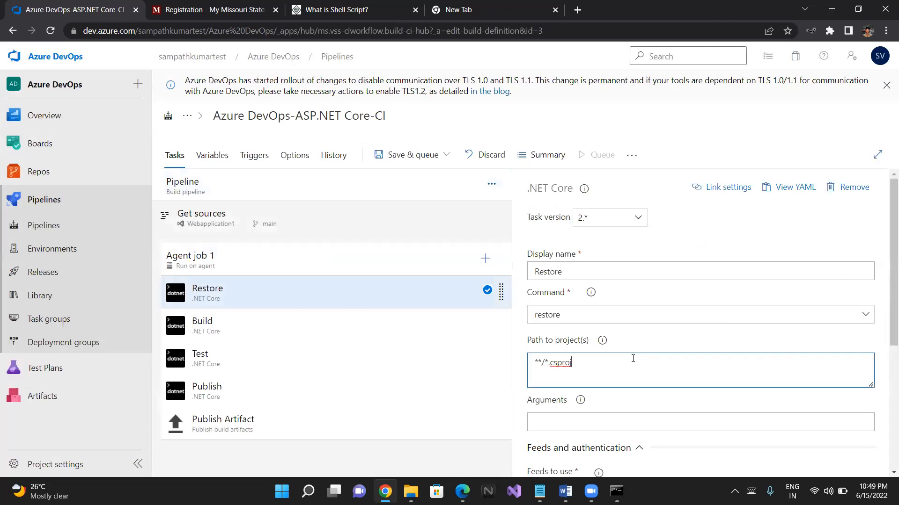
key(ctrl+a)
key(BackSpace)
key(ctrl+v)
scroll(667, 383, down, 3)
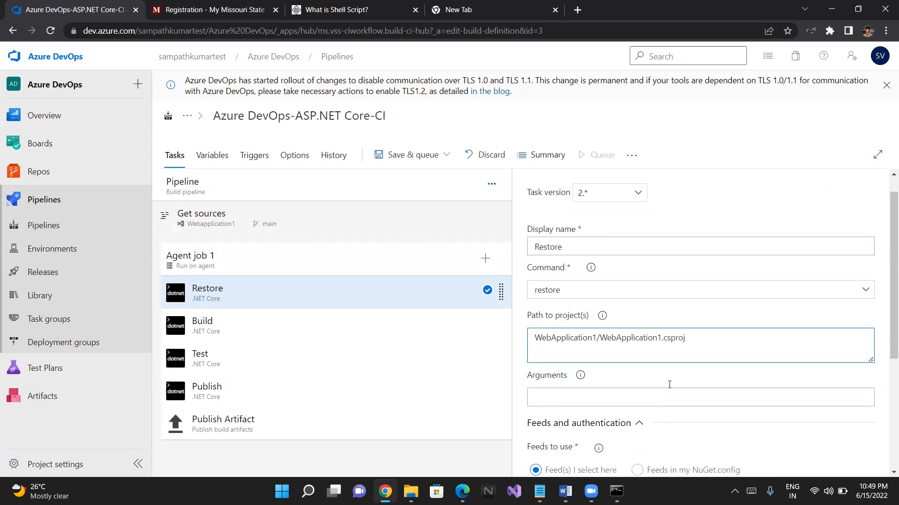
scroll(670, 389, up, 3)
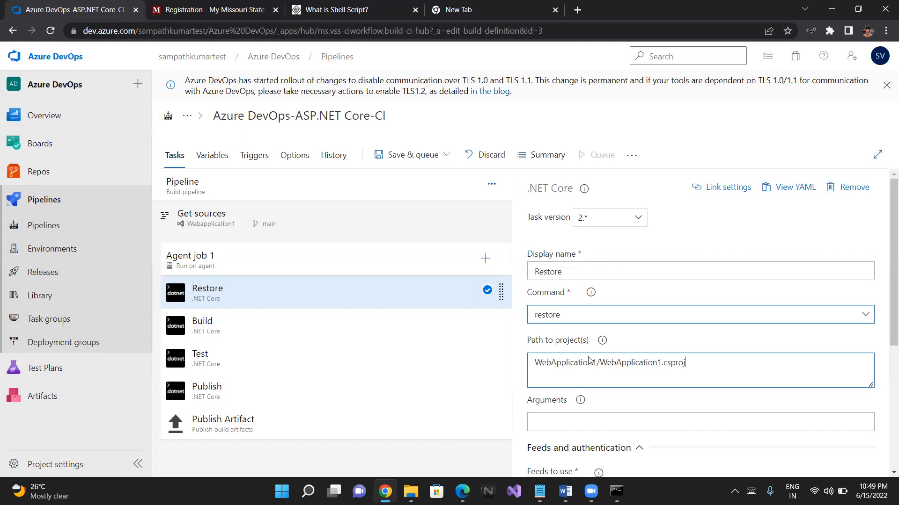
scroll(608, 335, down, 1)
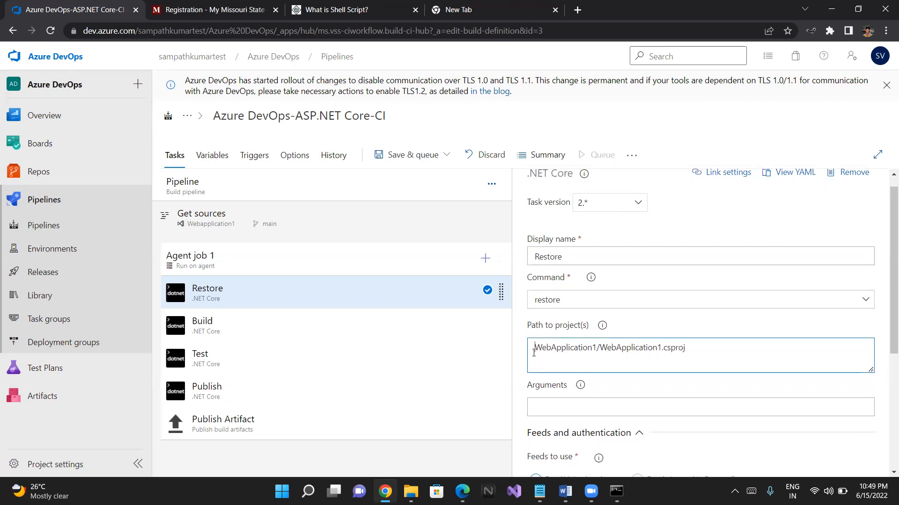
text(*/)
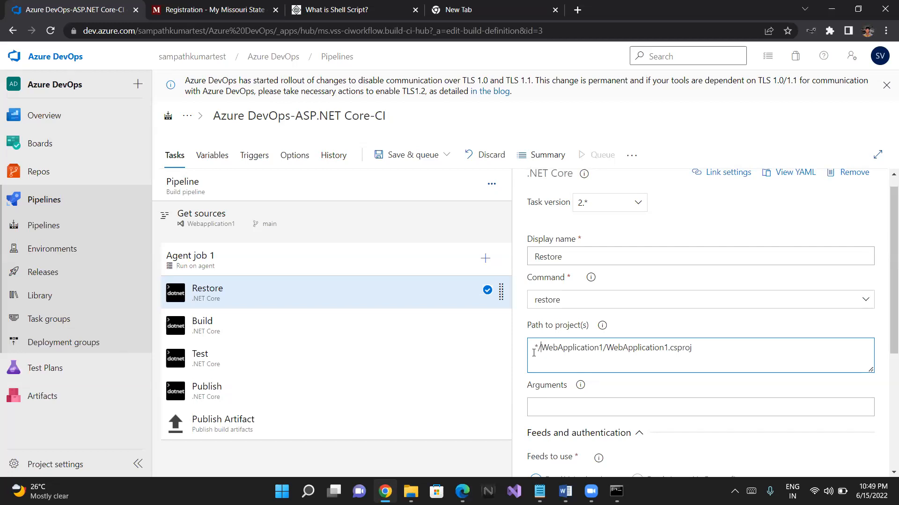
key(ctrl+a)
key(ctrl+c)
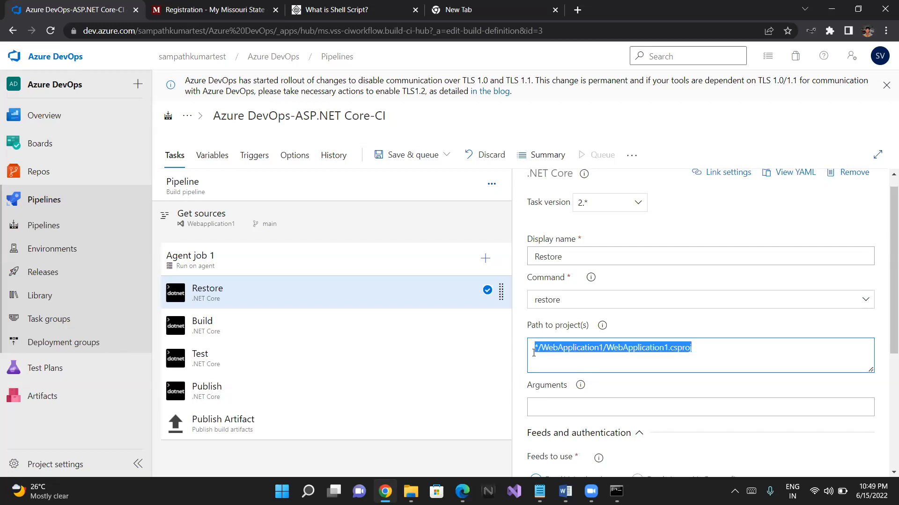
click(712, 354)
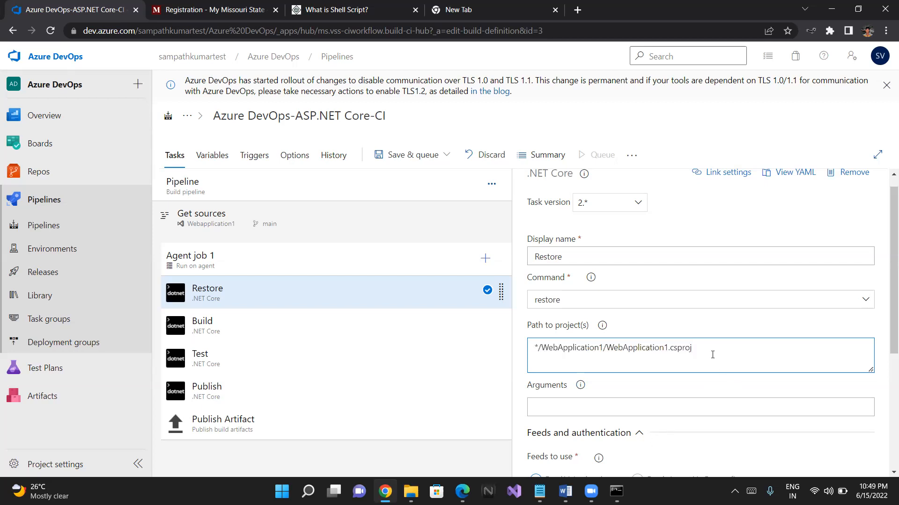
scroll(712, 354, down, 1)
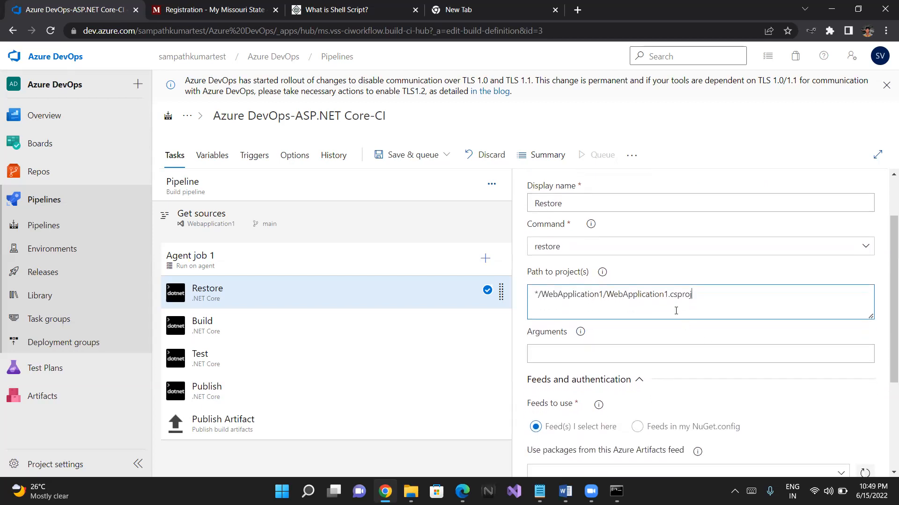
scroll(674, 304, down, 1)
Point the Build and Test tasks' project paths at */WebApplication1/WebApplication1.csproj.
click(337, 341)
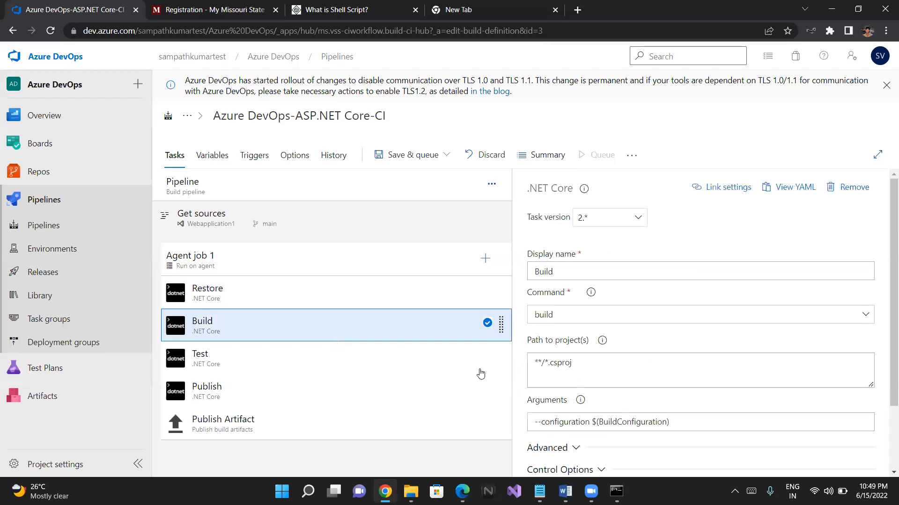
click(601, 375)
key(ctrl+a)
key(ctrl+v)
scroll(601, 376, down, 2)
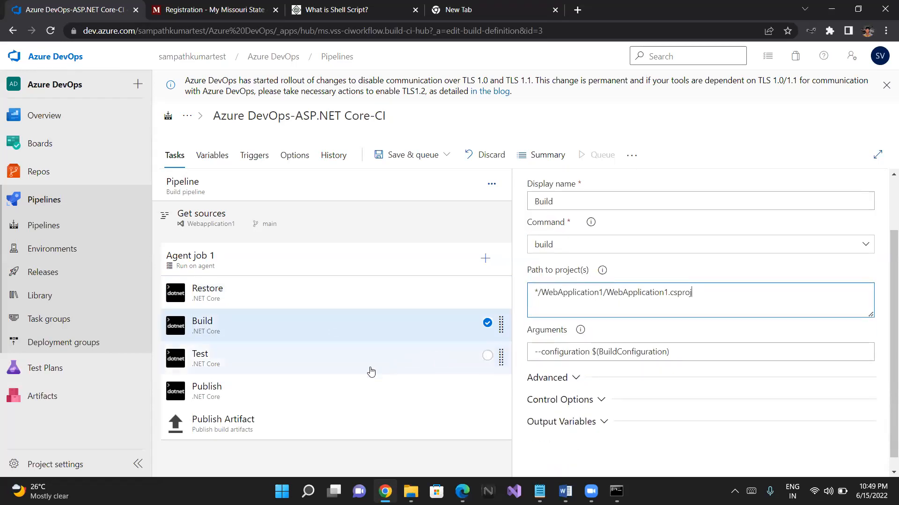
click(371, 372)
click(630, 383)
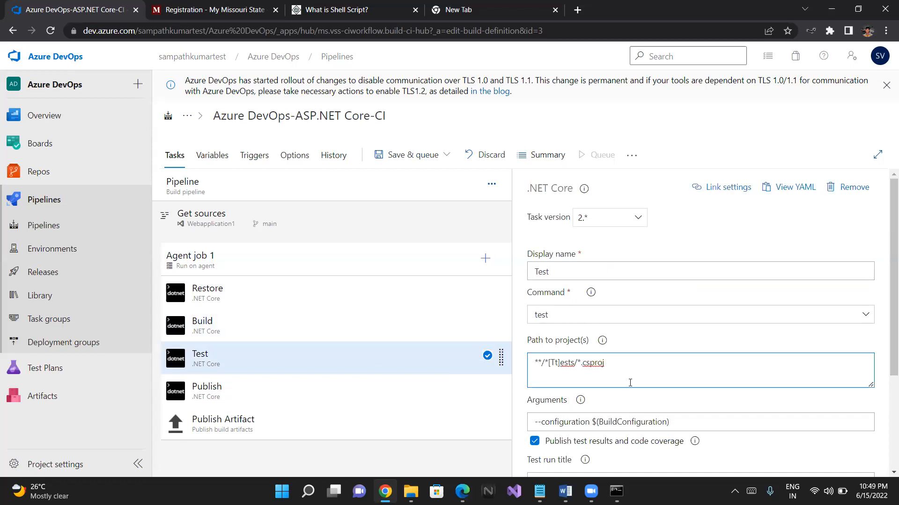
key(ctrl+a)
key(ctrl+v)
scroll(629, 383, down, 1)
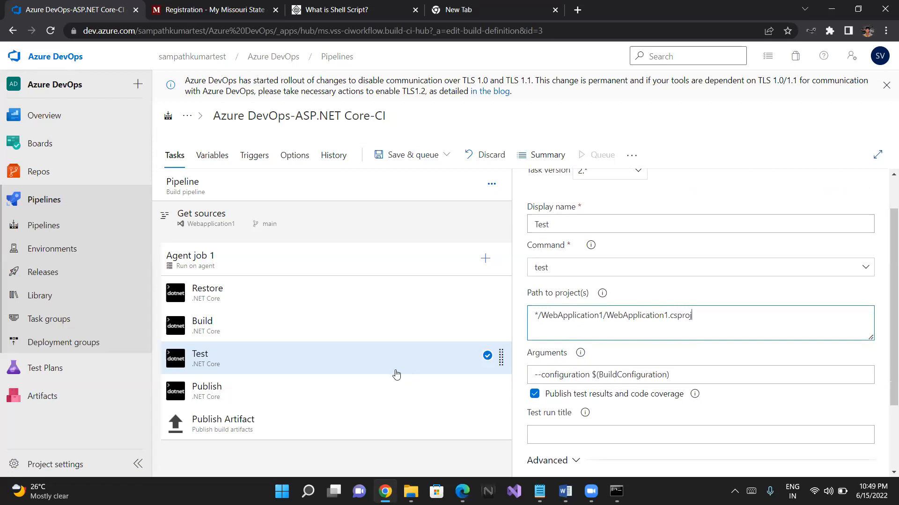
Review the Publish task's settings: zipped web projects output to the artifact staging directory.
click(335, 387)
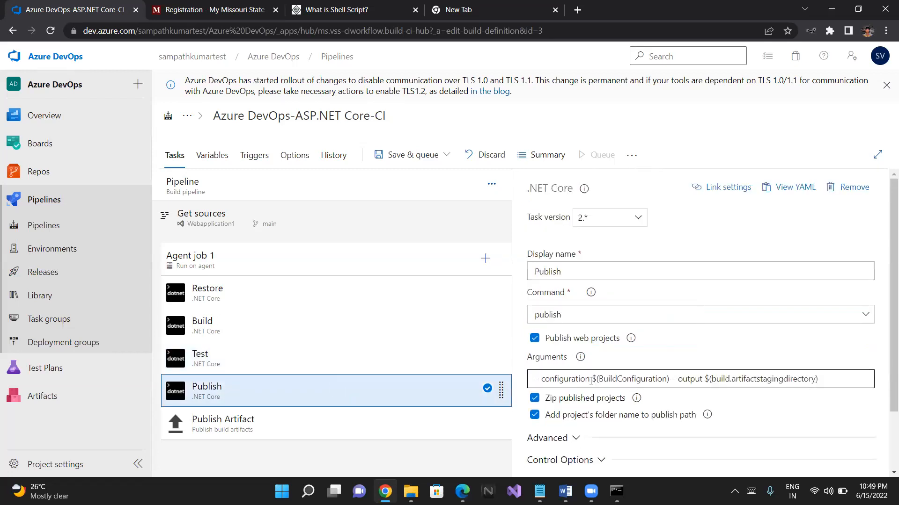
scroll(591, 380, down, 2)
scroll(608, 381, up, 2)
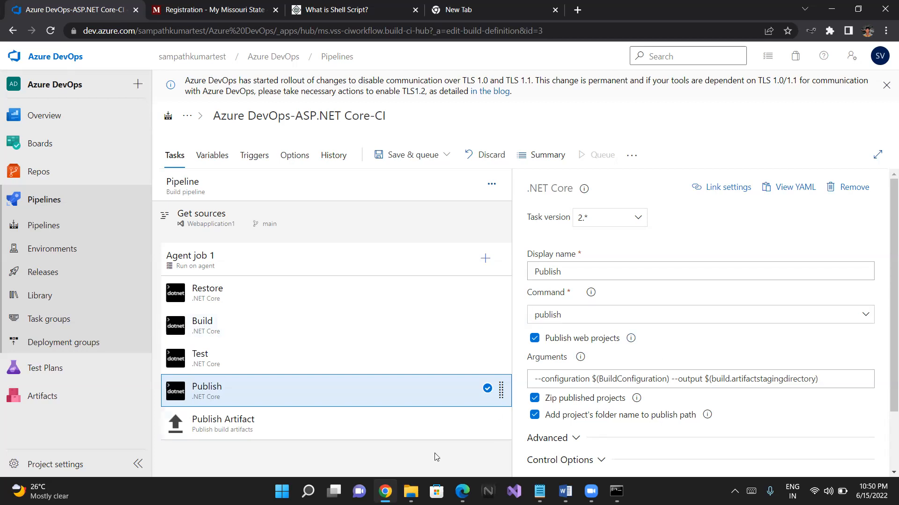
Save the pipeline and queue a new run.
click(424, 154)
click(417, 177)
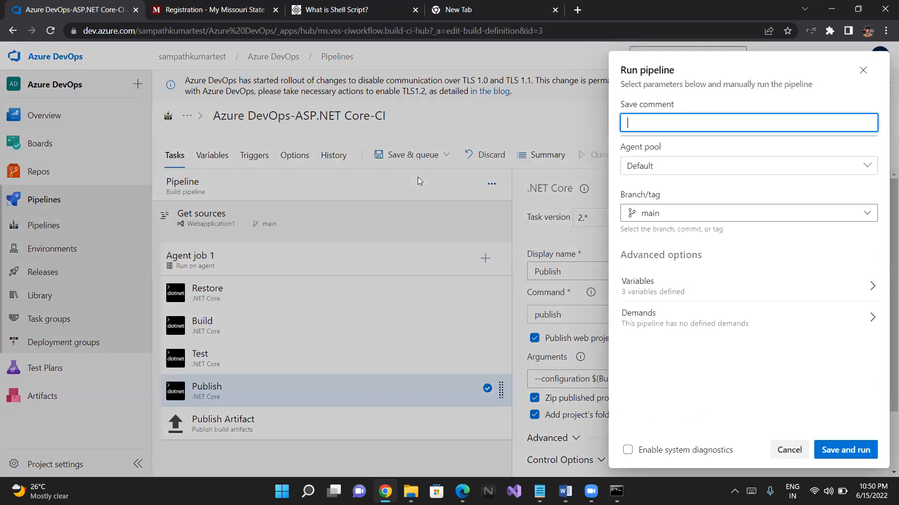
click(842, 450)
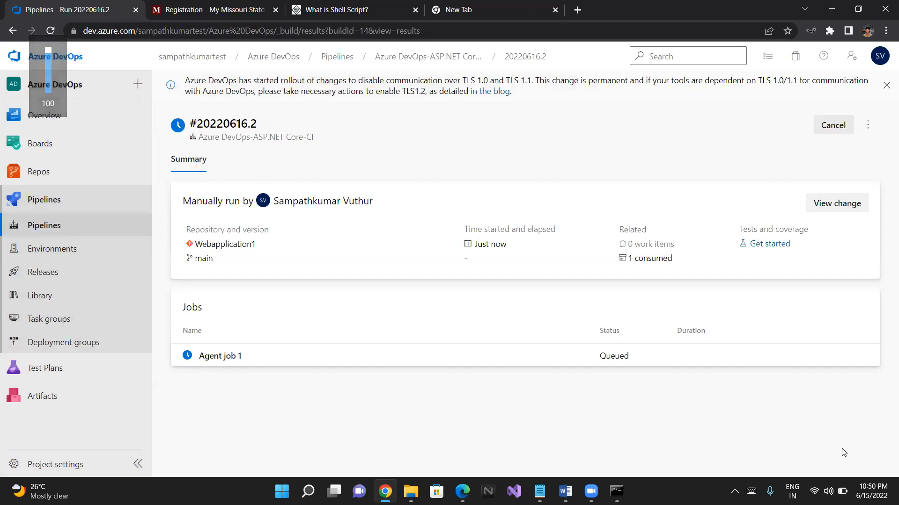
Read run #20220616.2's failed Restore log reporting 'No files matched the search pattern.'.
click(219, 358)
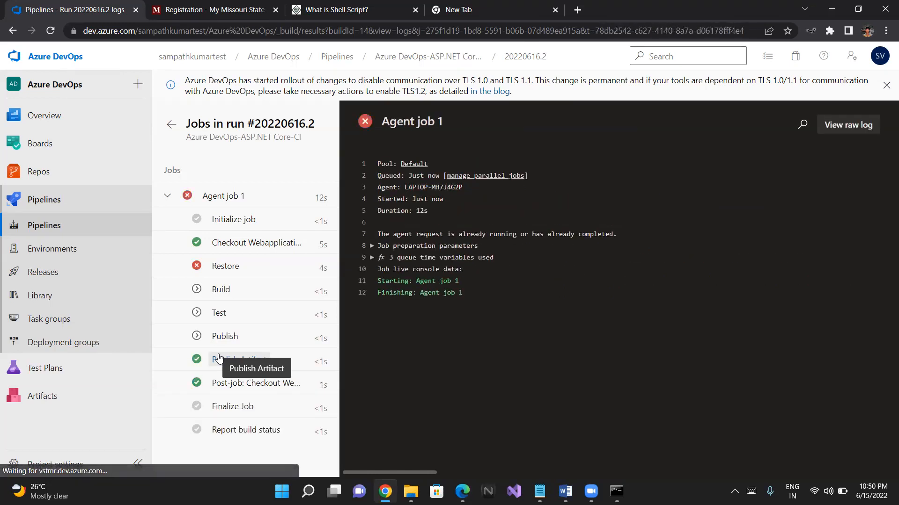
click(219, 266)
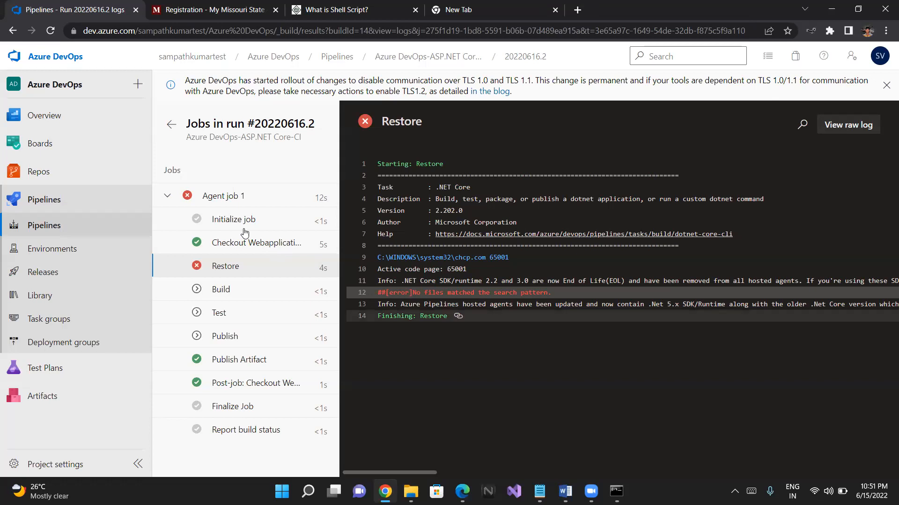
click(170, 126)
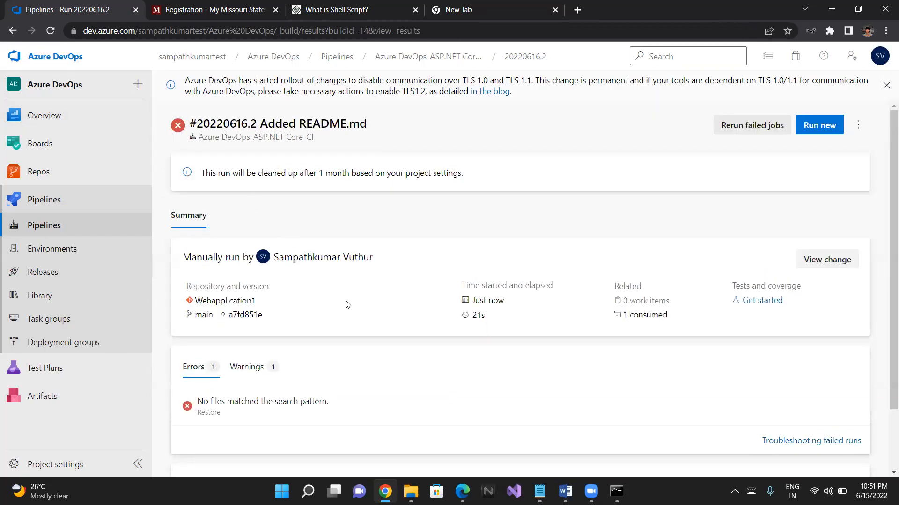
Reopen the pipeline for editing from the run summary's more-actions menu.
scroll(347, 305, down, 2)
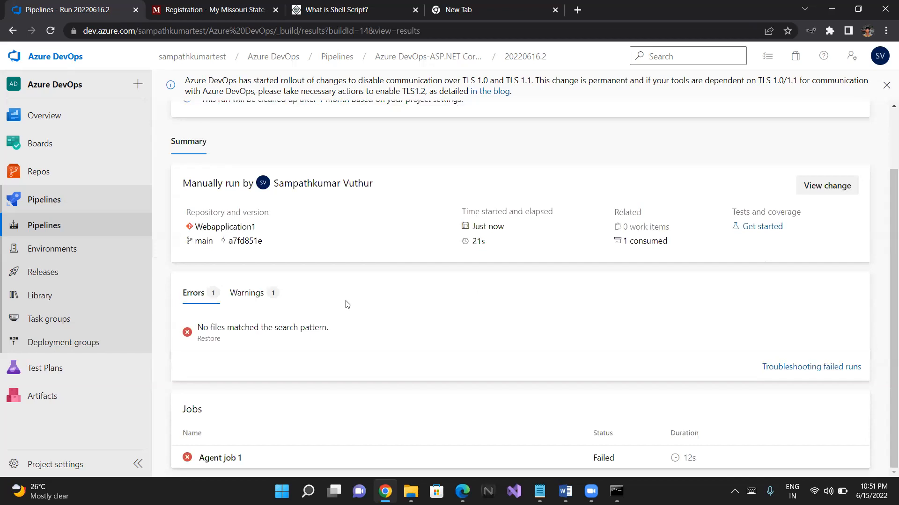
scroll(347, 305, up, 2)
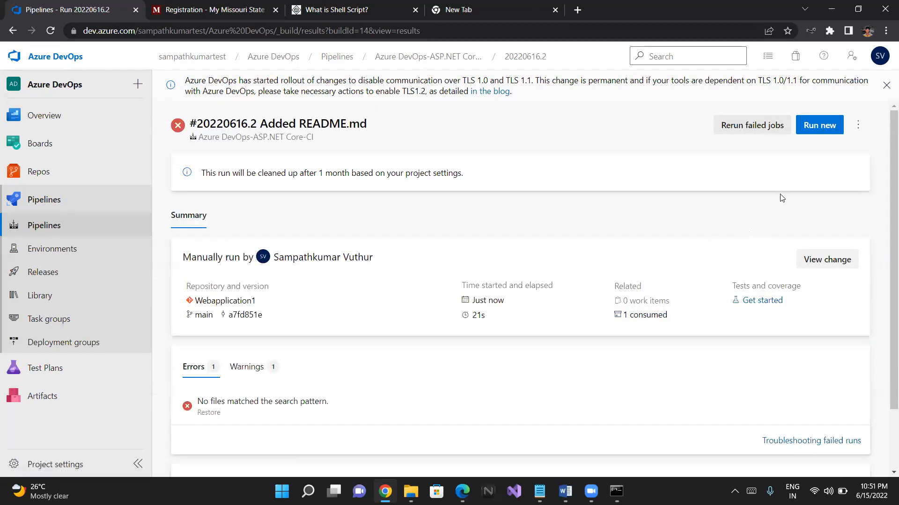
click(858, 124)
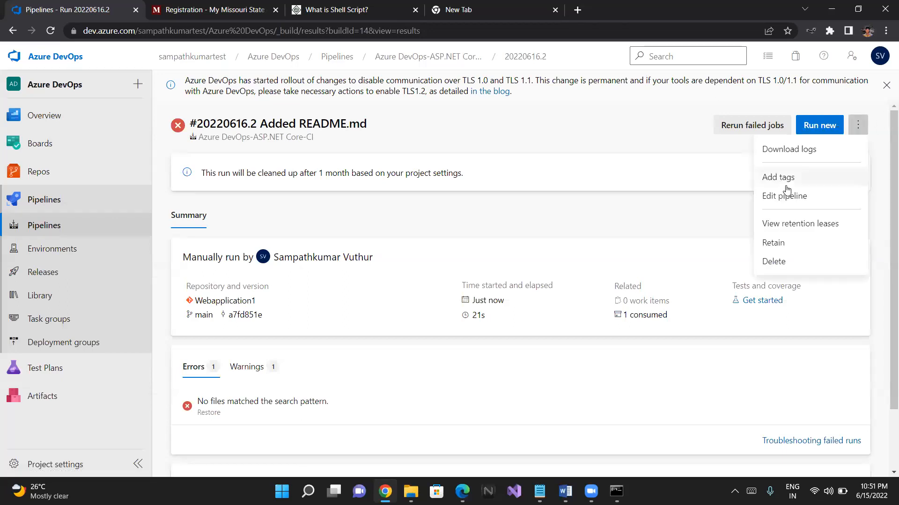
click(786, 196)
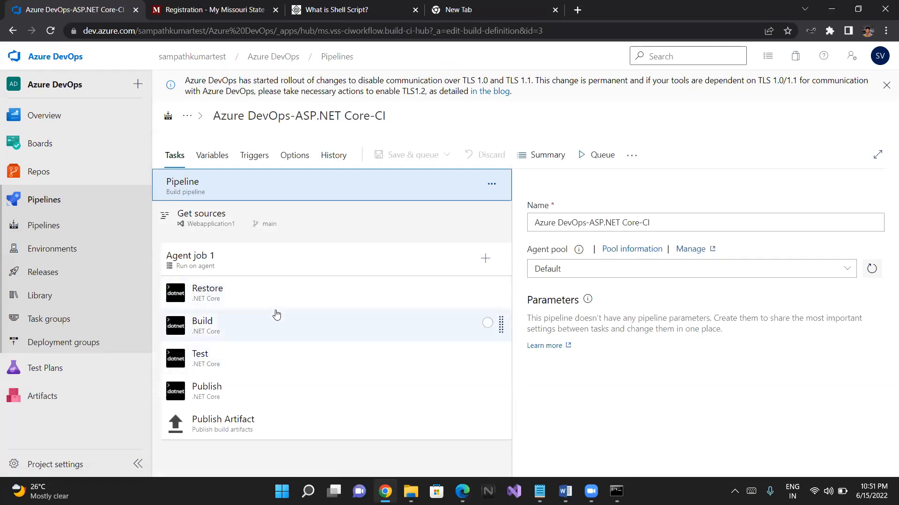
Select the Restore task and check its Path to project(s) info, still starting */WebApplication1/.
click(391, 290)
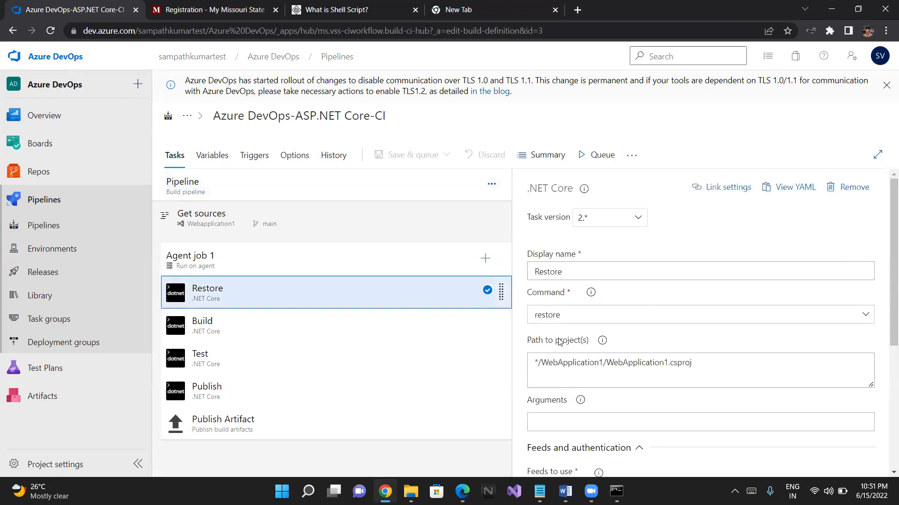
scroll(558, 342, down, 1)
scroll(559, 342, down, 2)
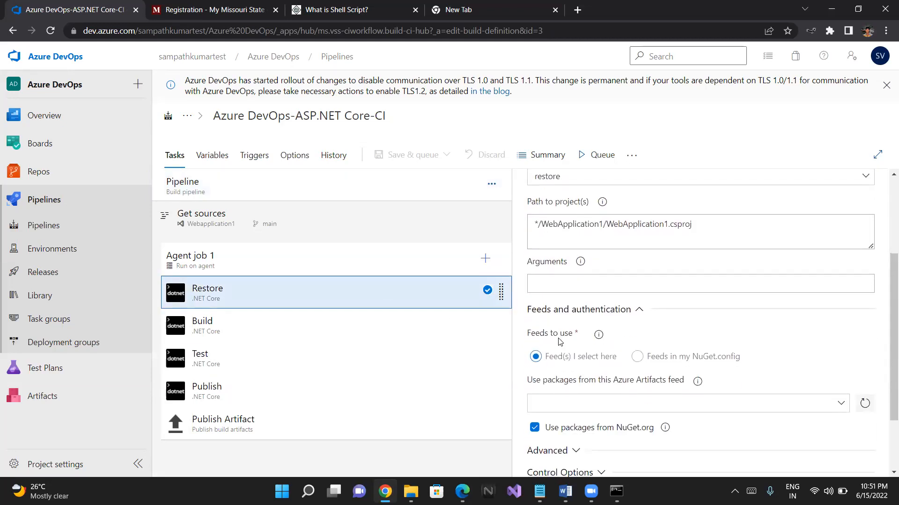
scroll(558, 342, down, 2)
scroll(558, 342, up, 3)
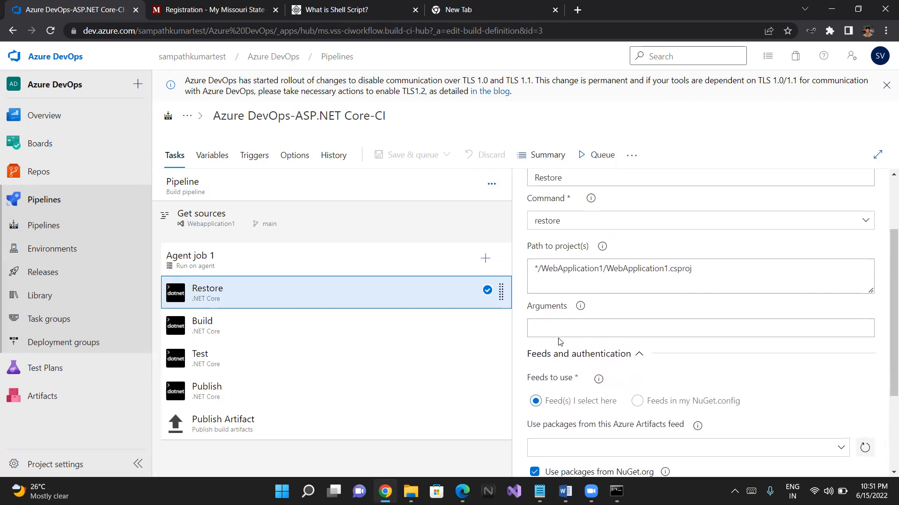
scroll(558, 342, up, 1)
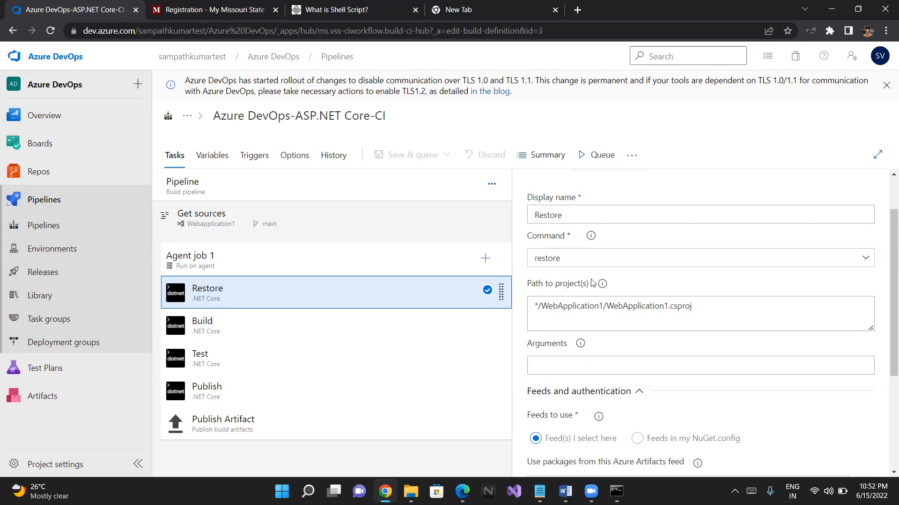
mouse_move(600, 290)
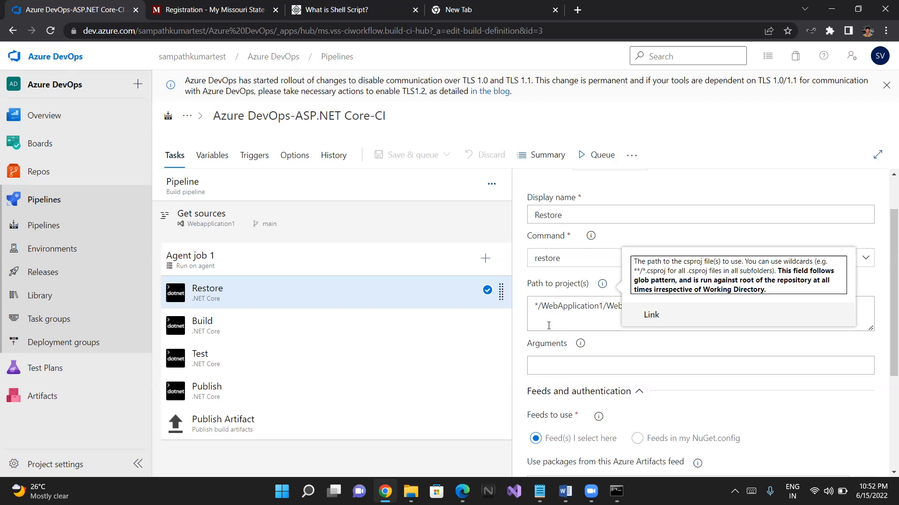
Remove the leading */ from the Restore project path, keeping */ on the Test path.
click(553, 305)
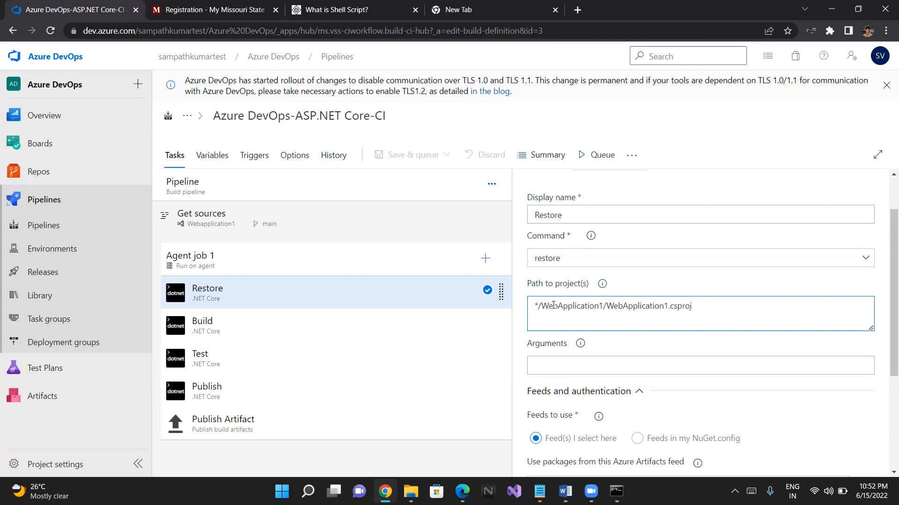
key(BackSpace)
key(BackSpace)
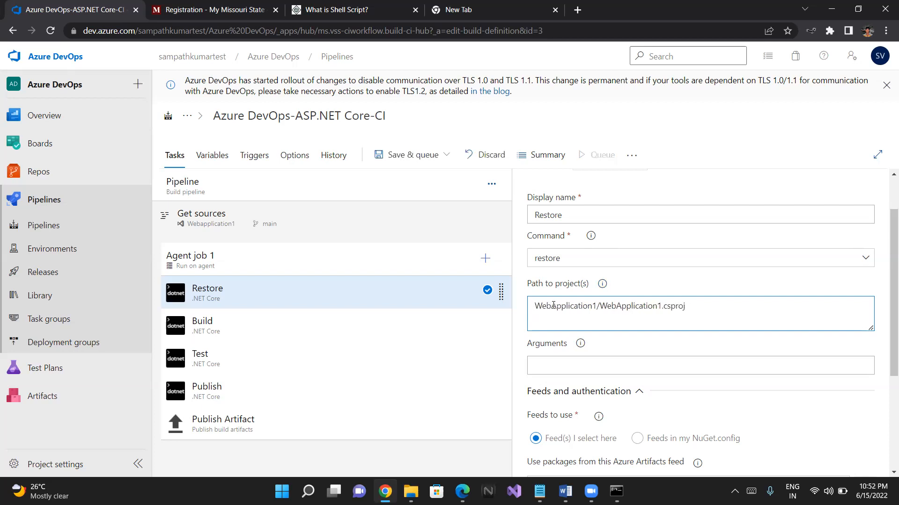
click(267, 324)
click(539, 364)
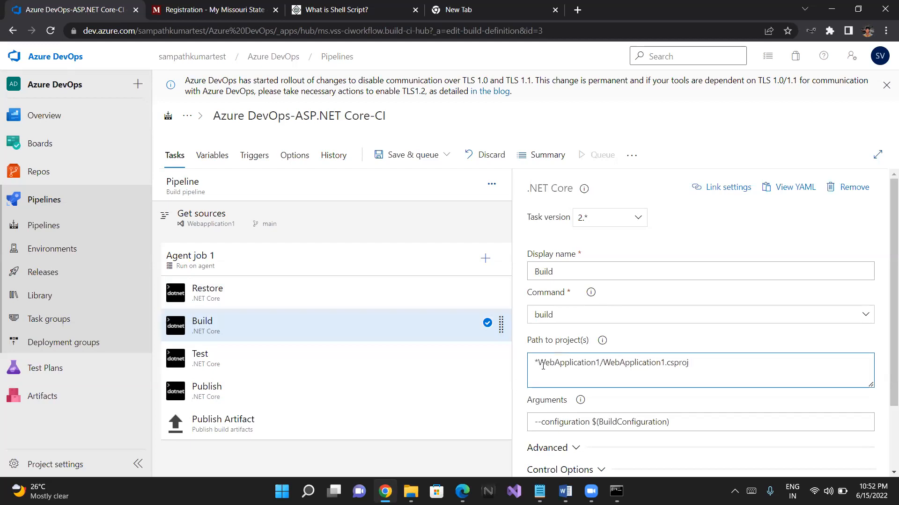
click(302, 369)
click(549, 360)
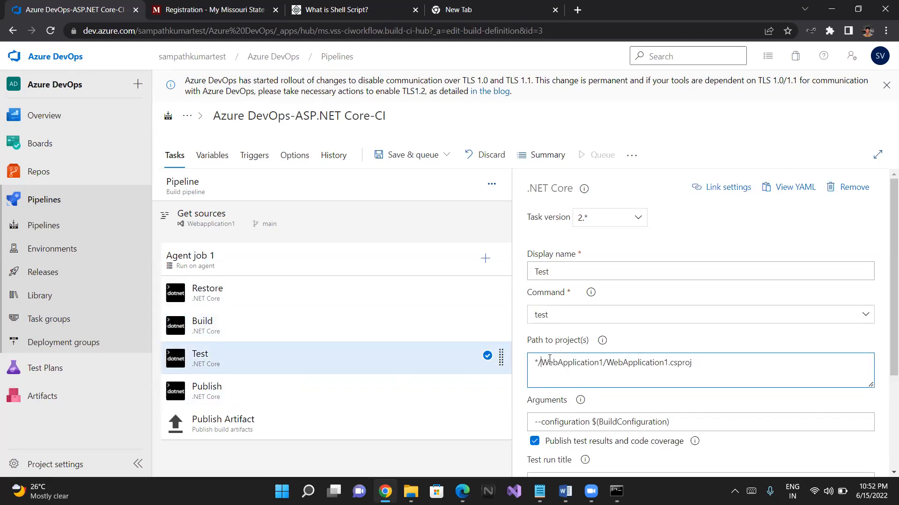
key(BackSpace)
key(BackSpace)
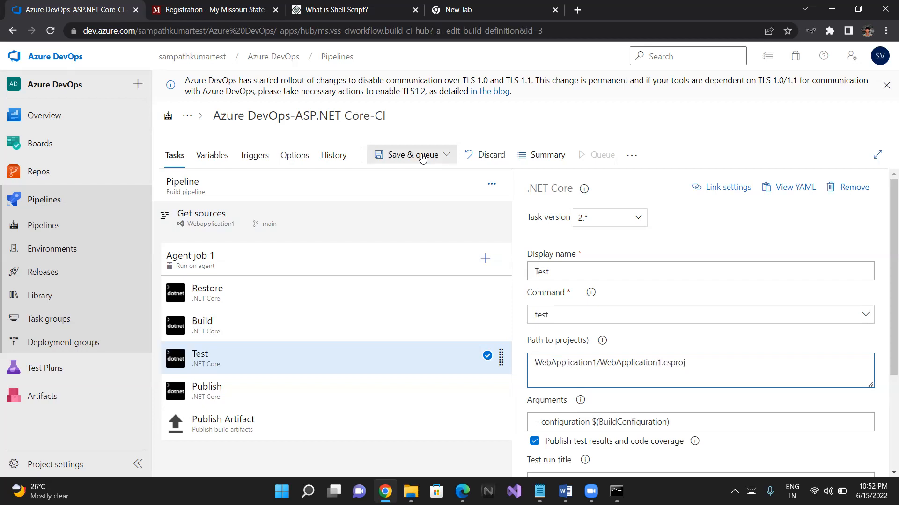
text(*/)
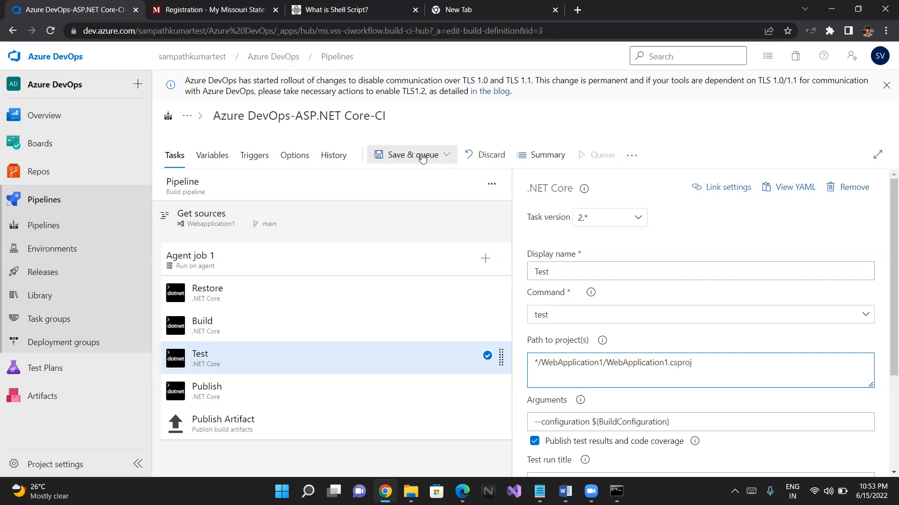
Prefix the Build project path with */ and choose Save & queue.
click(283, 340)
click(537, 370)
text(*)
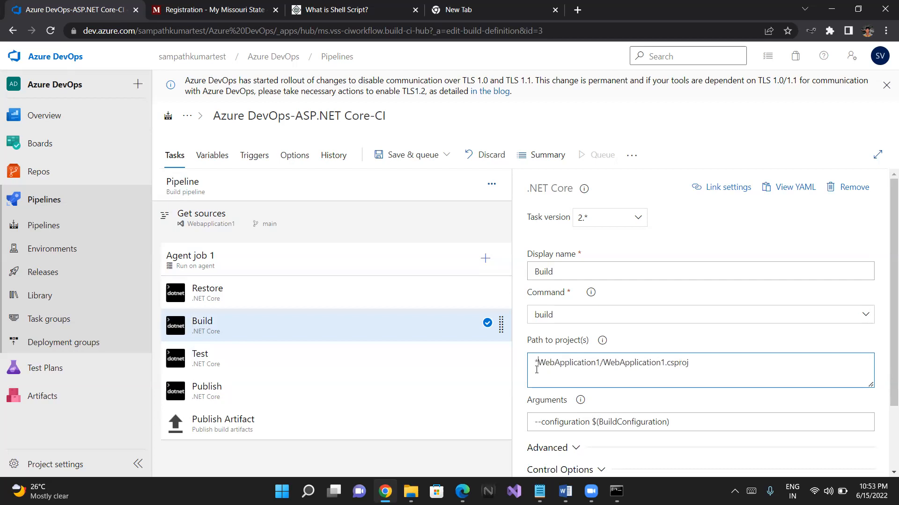
text(/)
click(416, 160)
click(413, 181)
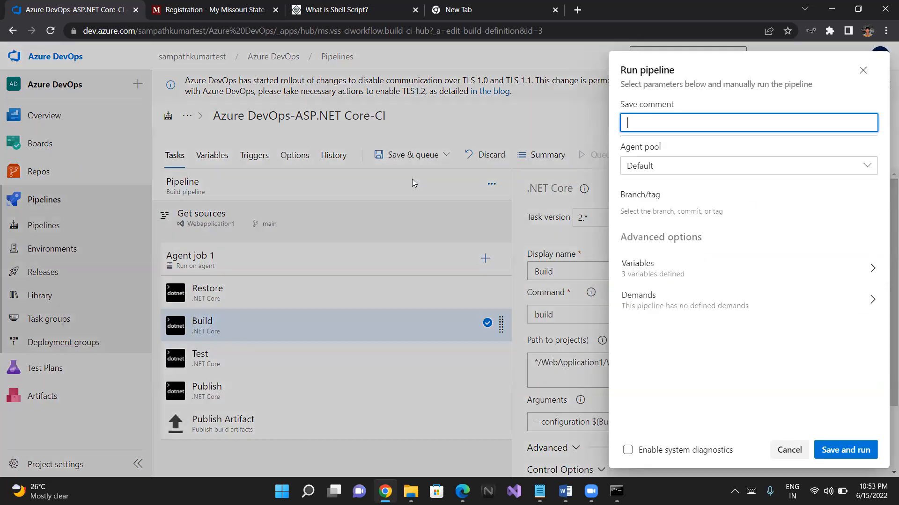
Save and run the pipeline as #20220616.3, check Agent job 1, then go to the Pipelines list.
click(848, 452)
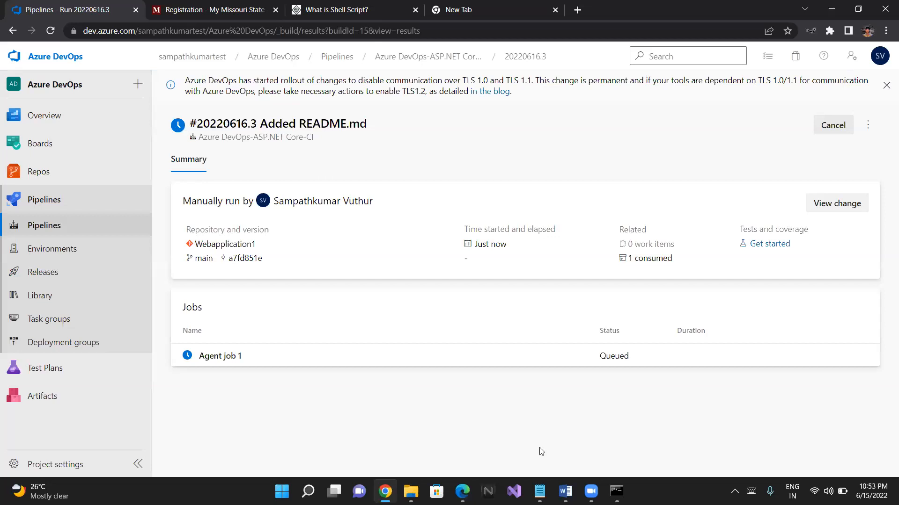
click(215, 357)
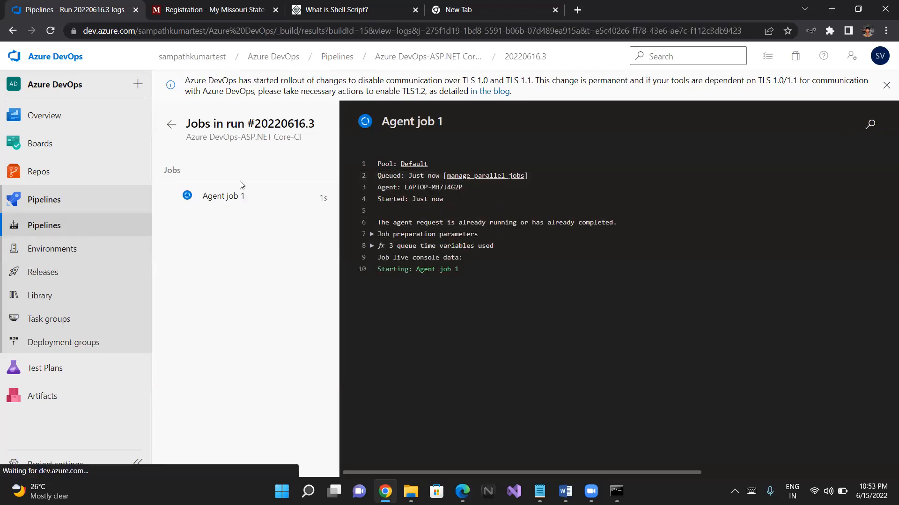
click(167, 125)
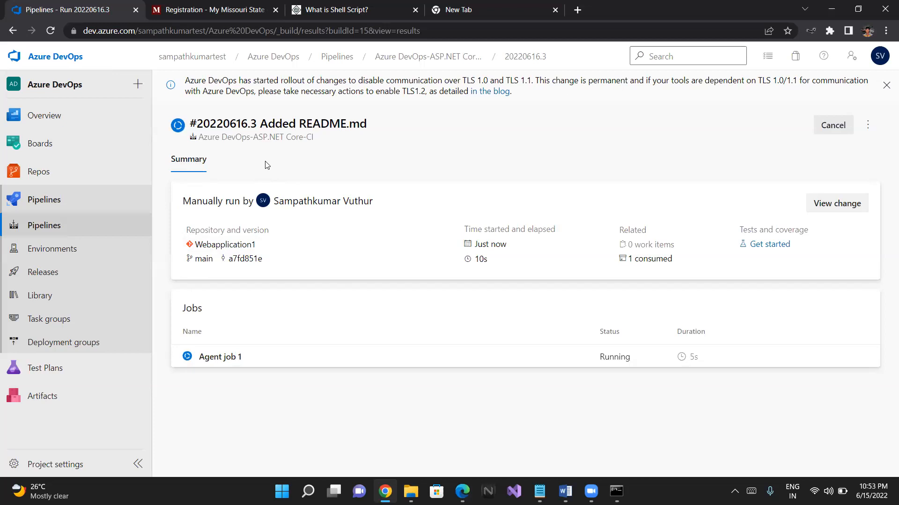
click(53, 227)
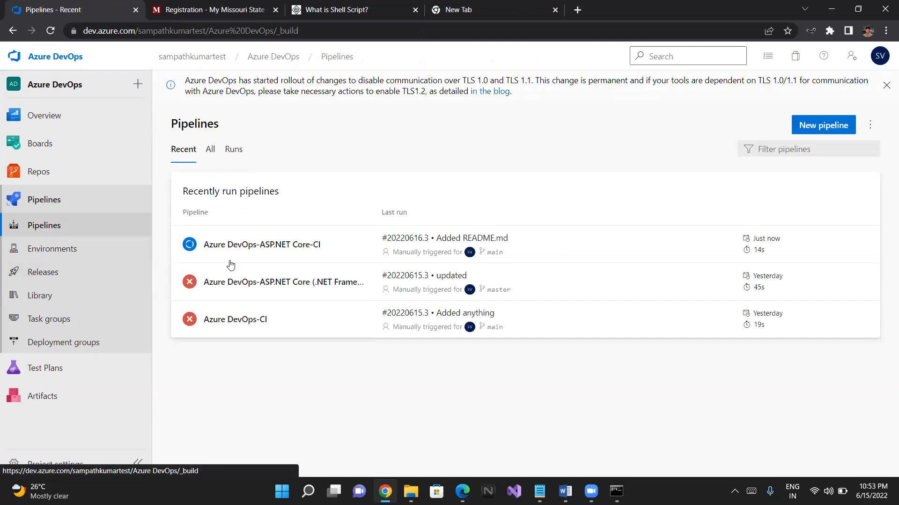
Open failed run #20220615.3 of ASP.NET Core (.NET Framework)-CI and its NETSDK1005 Build solution log.
click(257, 276)
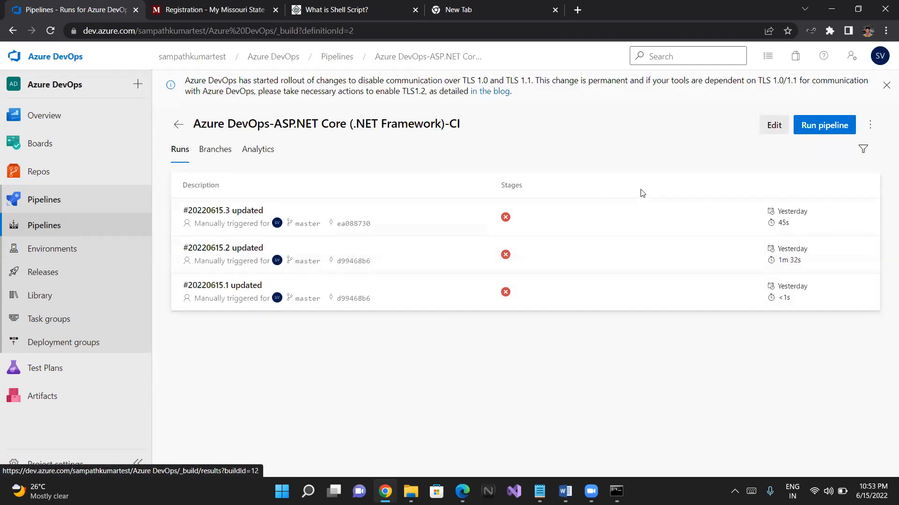
click(242, 216)
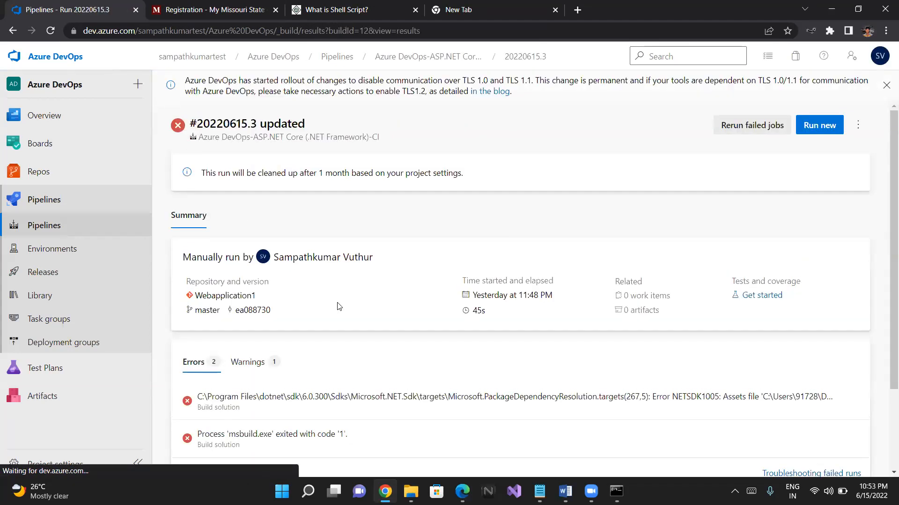
scroll(337, 306, down, 1)
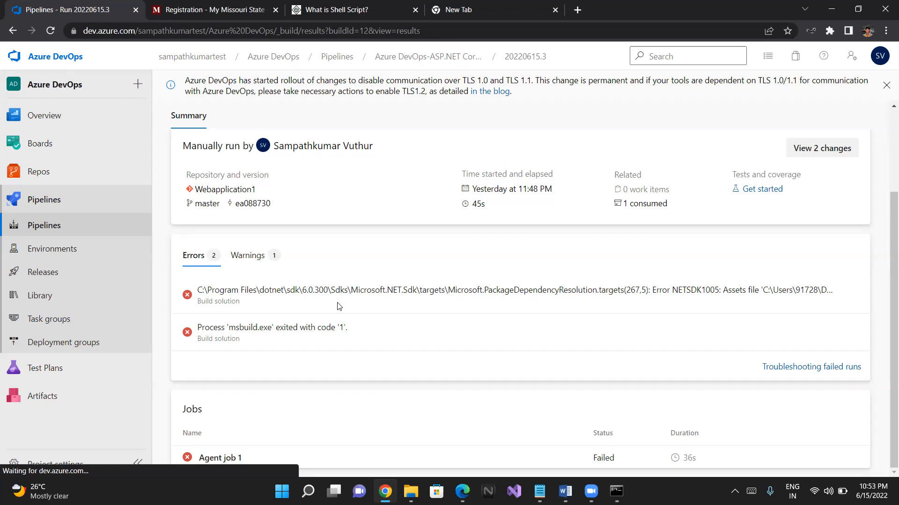
click(322, 305)
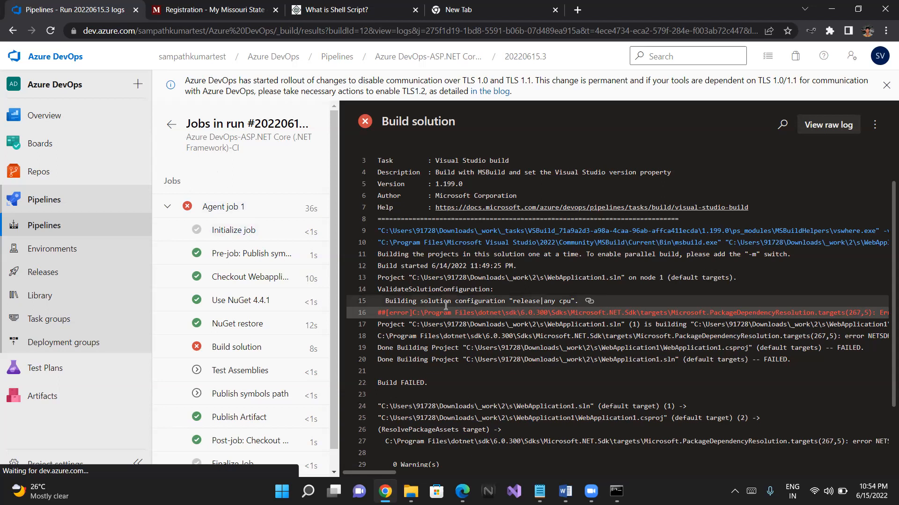
scroll(444, 324, right, 1)
scroll(444, 324, right, 4)
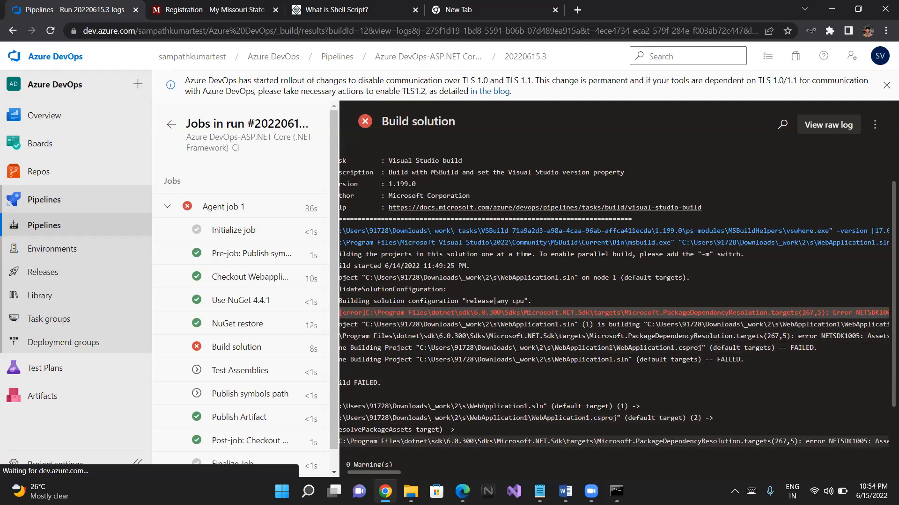
Open File Explorer and go from Downloads up to This PC, then into Acer (C:).
click(410, 491)
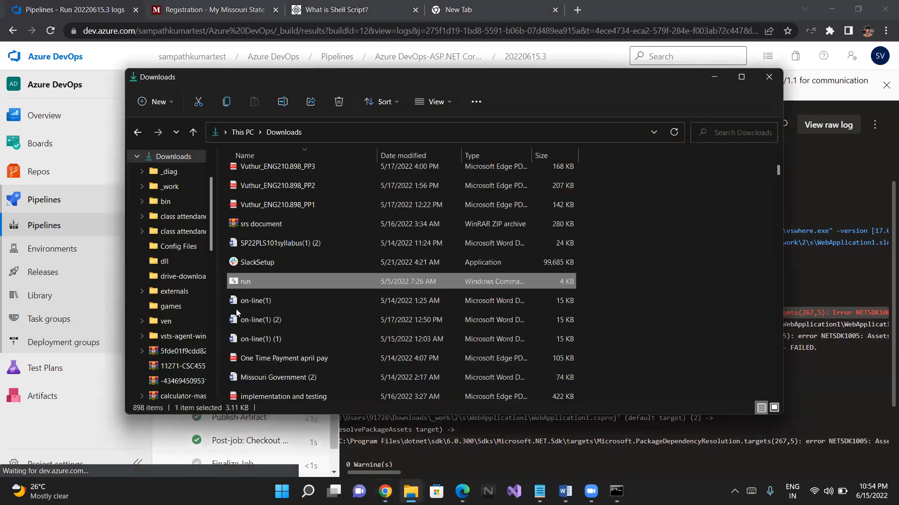
scroll(159, 276, down, 3)
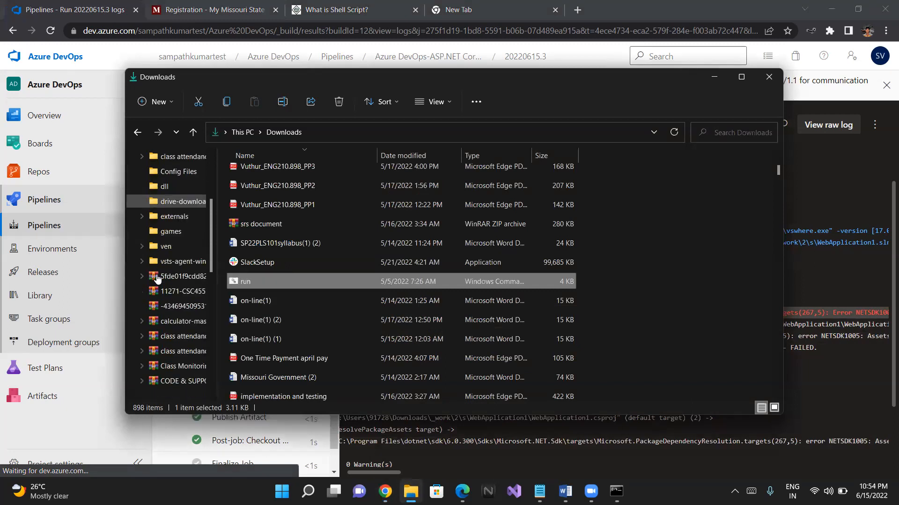
scroll(157, 280, up, 5)
click(192, 132)
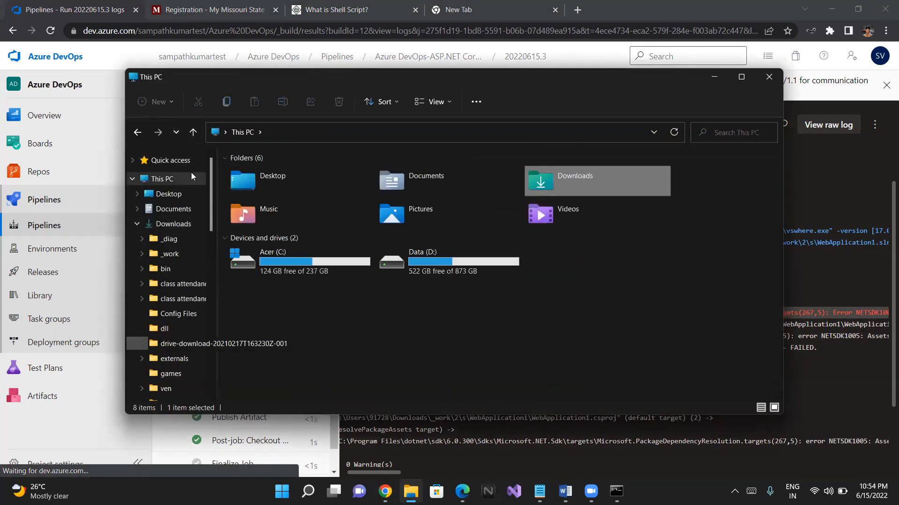
double_click(303, 261)
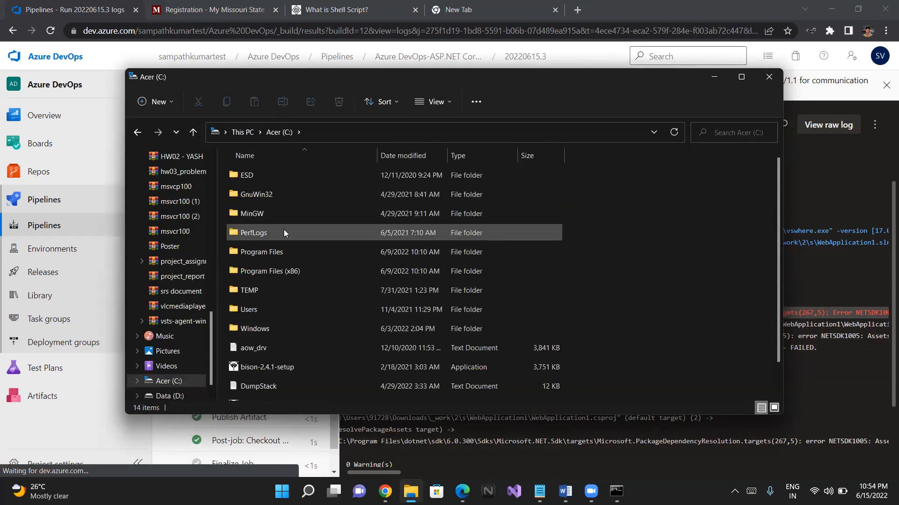
Browse to Program Files\dotnet\sdk\6.0.300, then bring the build log back to the front.
scroll(283, 233, down, 1)
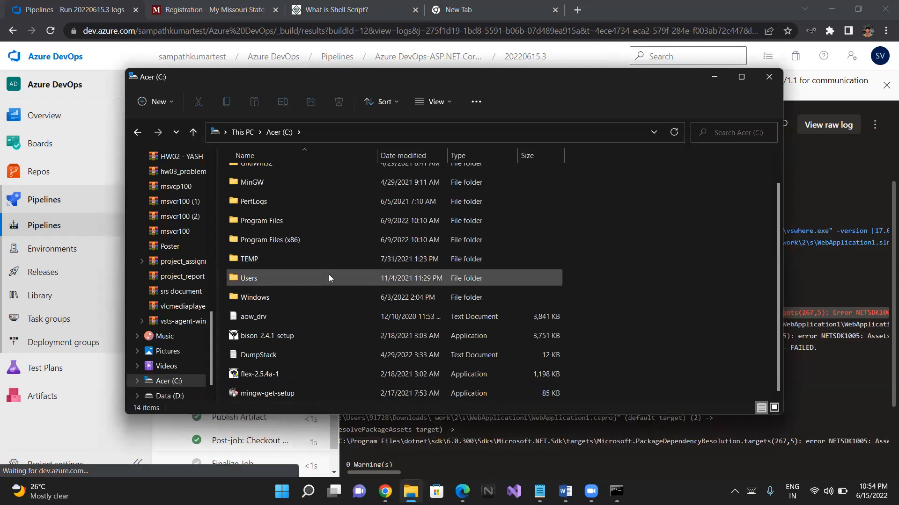
double_click(275, 223)
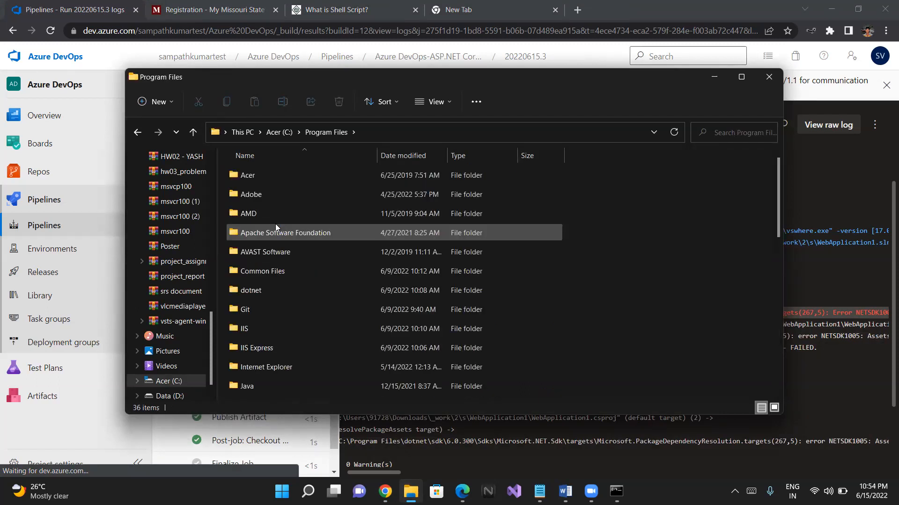
scroll(275, 224, down, 2)
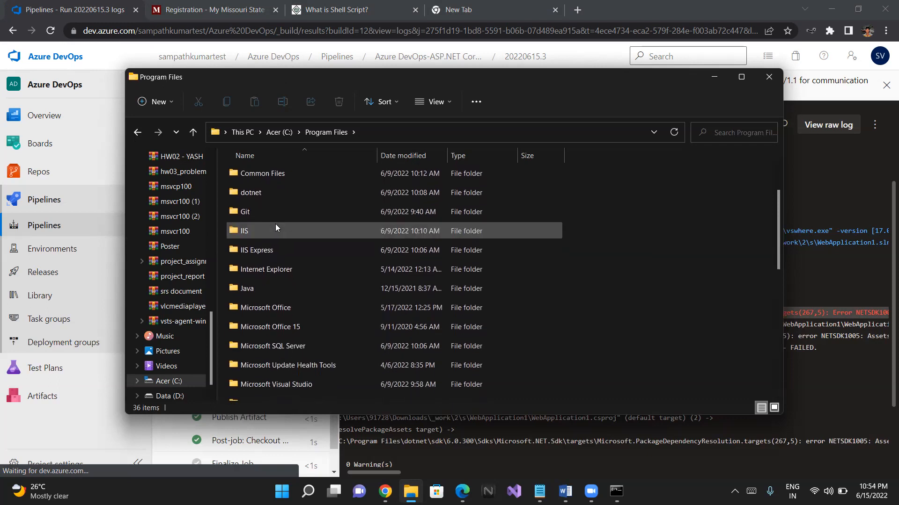
scroll(275, 224, up, 2)
scroll(275, 224, down, 1)
double_click(258, 264)
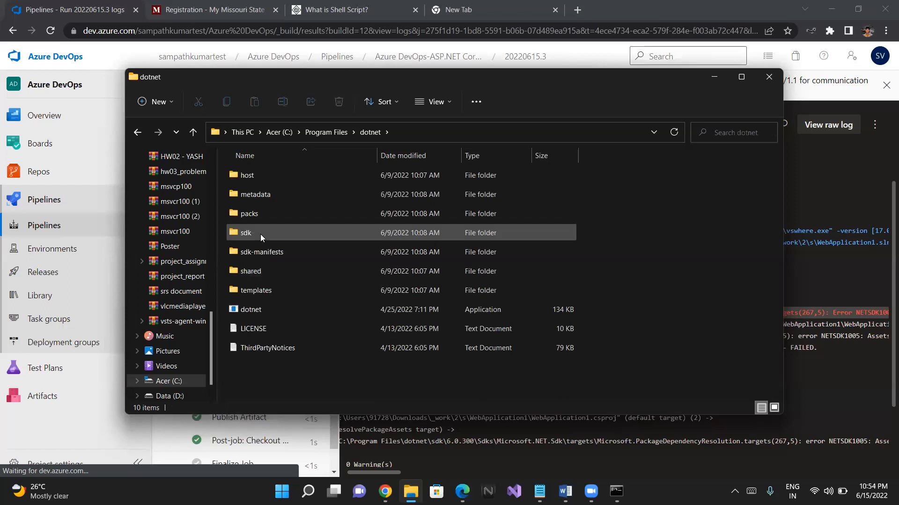
double_click(260, 234)
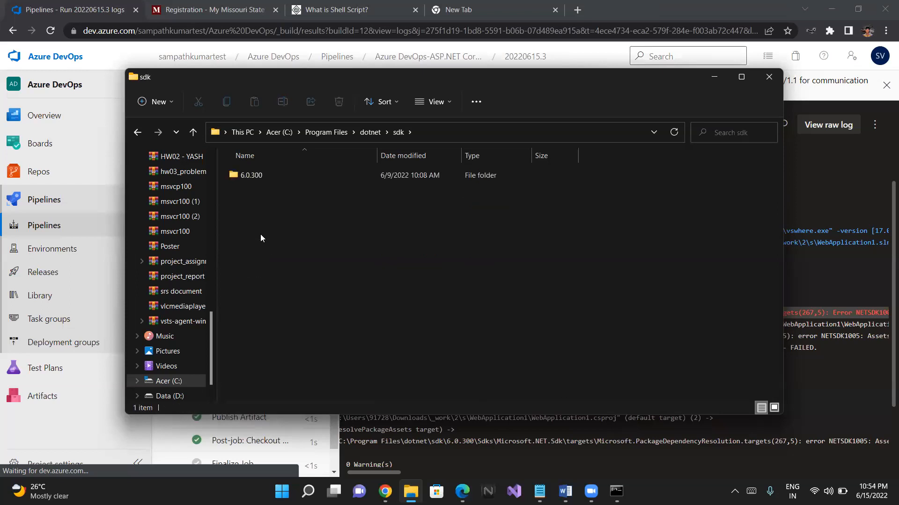
double_click(241, 175)
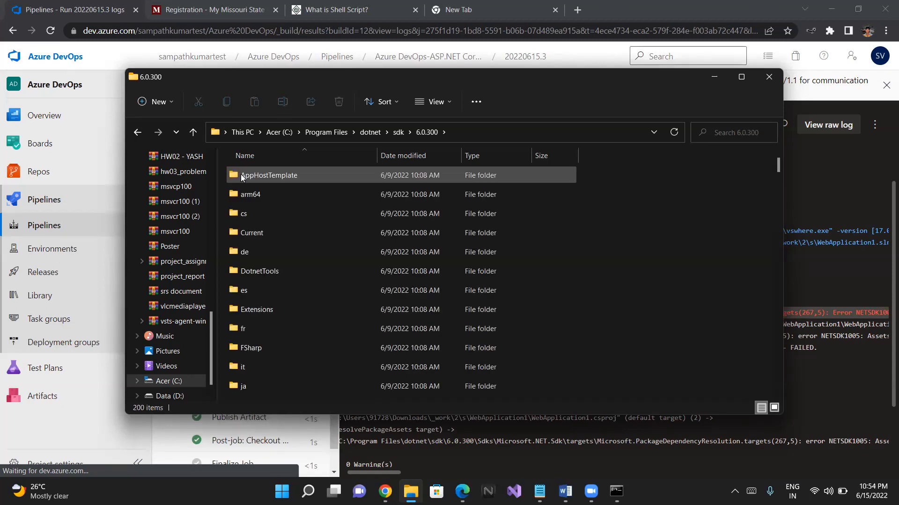
click(824, 348)
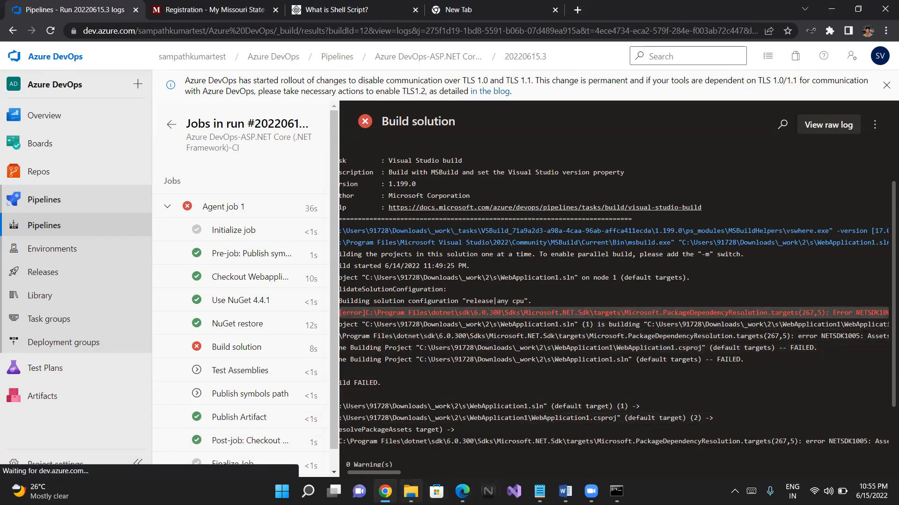
Open the 6.0.300 Sdks folder and compare it against the path in the build log.
click(410, 491)
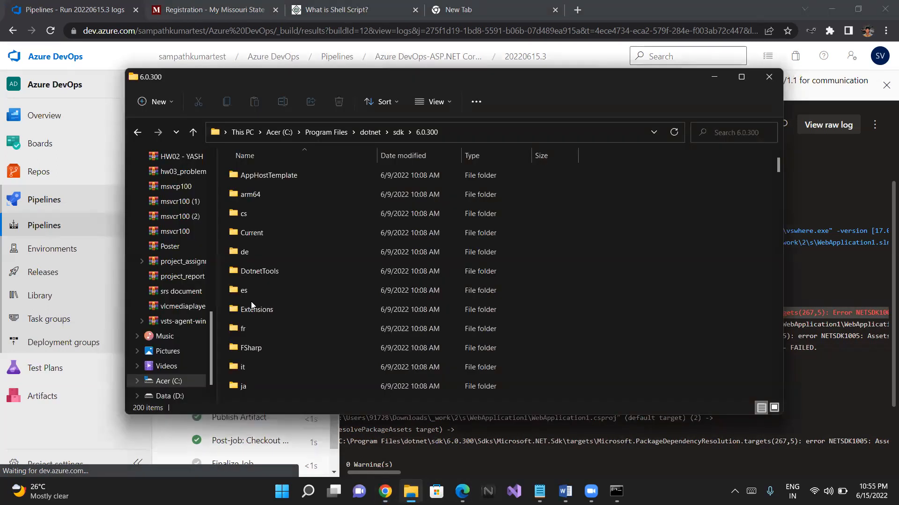
scroll(251, 305, down, 2)
scroll(251, 305, down, 4)
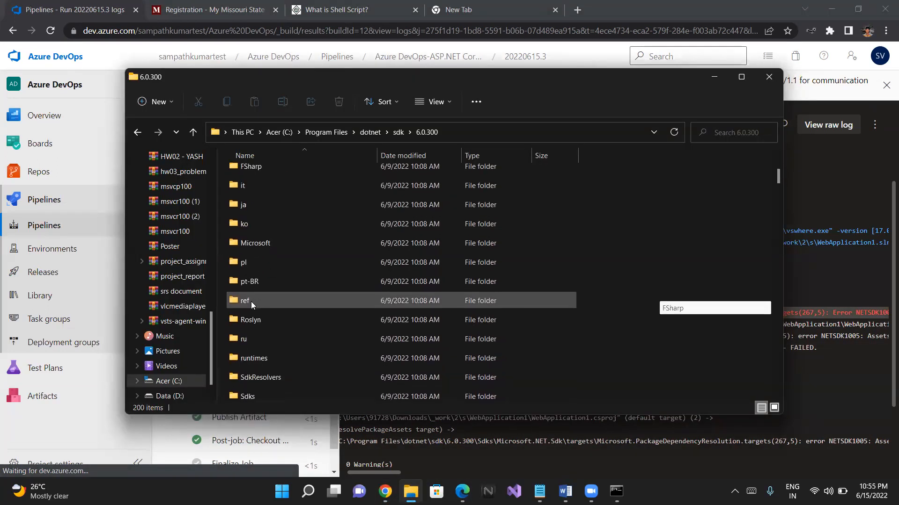
double_click(250, 336)
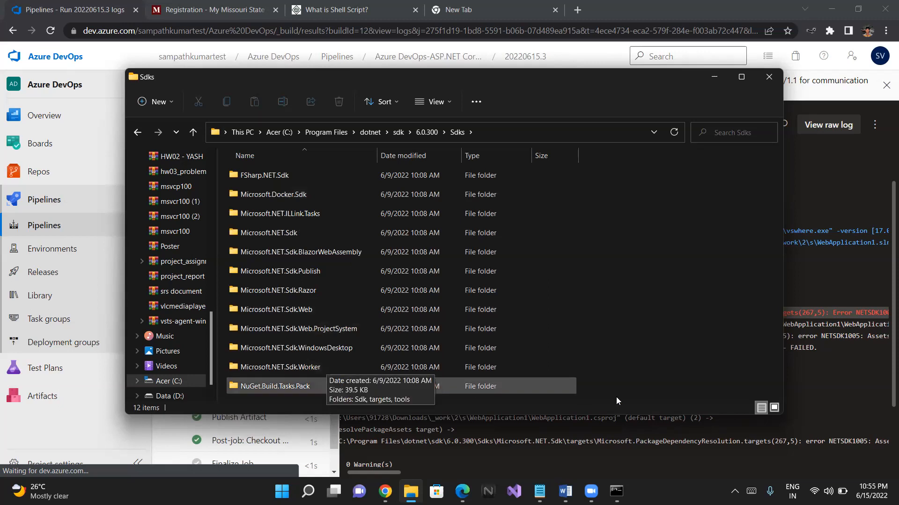
click(830, 385)
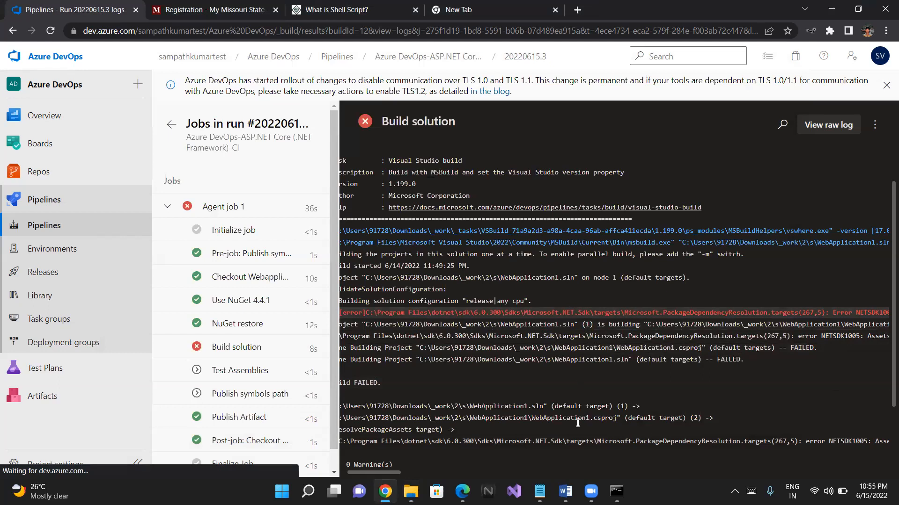
key(alt+Tab)
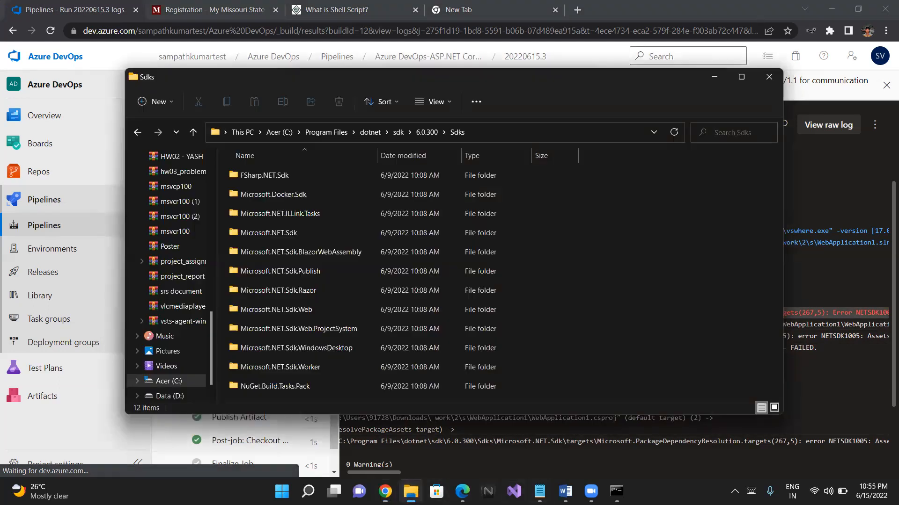
Open Microsoft.NET.Sdk among the Web and Razor SDK folders, peek into its Sdk folder, return.
click(270, 308)
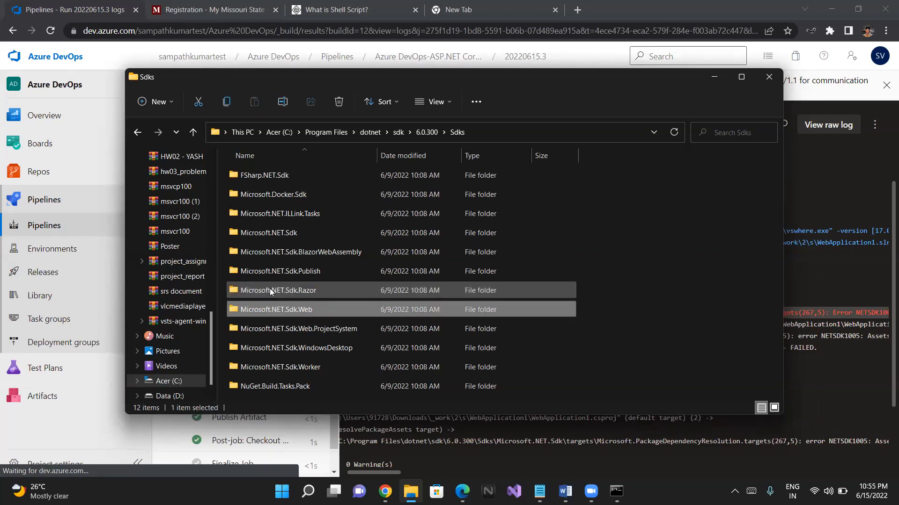
click(269, 289)
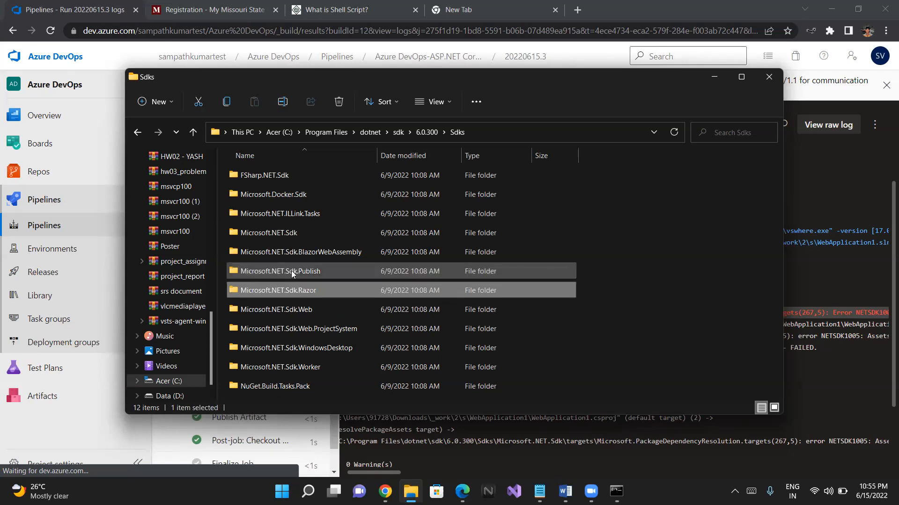
click(274, 233)
double_click(275, 232)
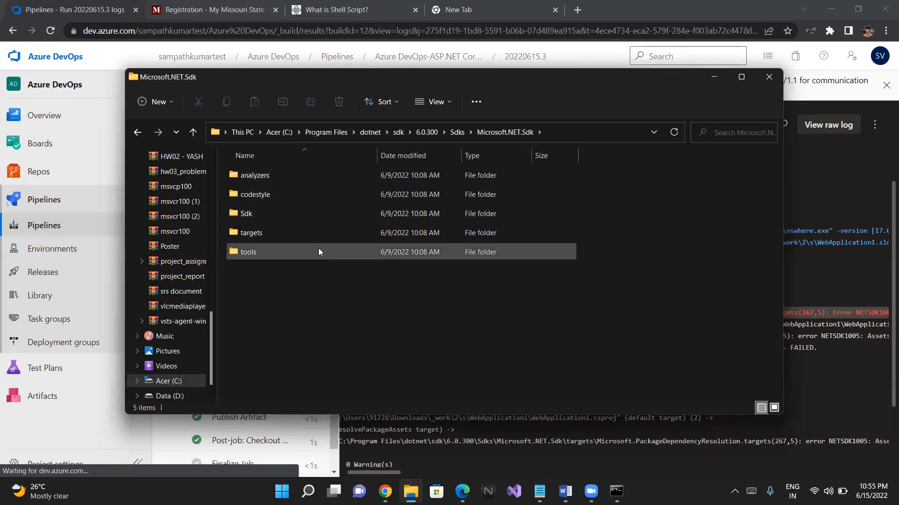
double_click(257, 213)
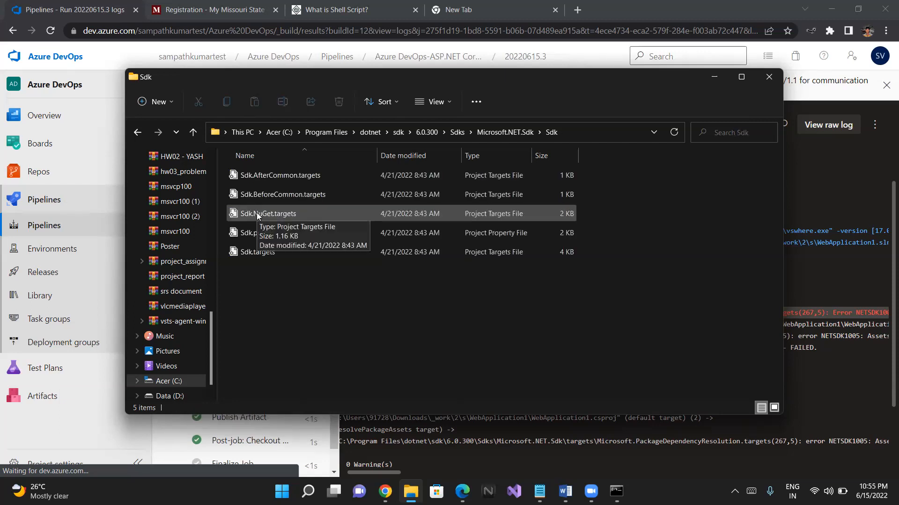
click(189, 126)
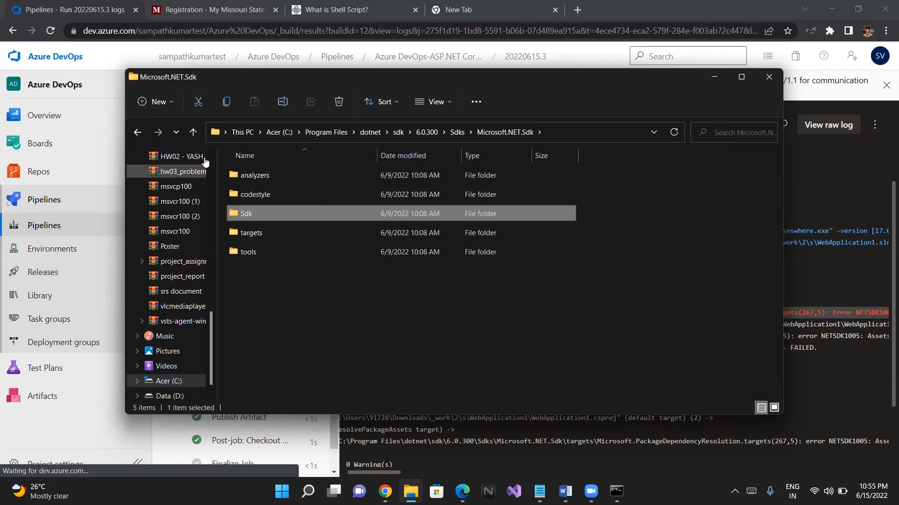
click(843, 394)
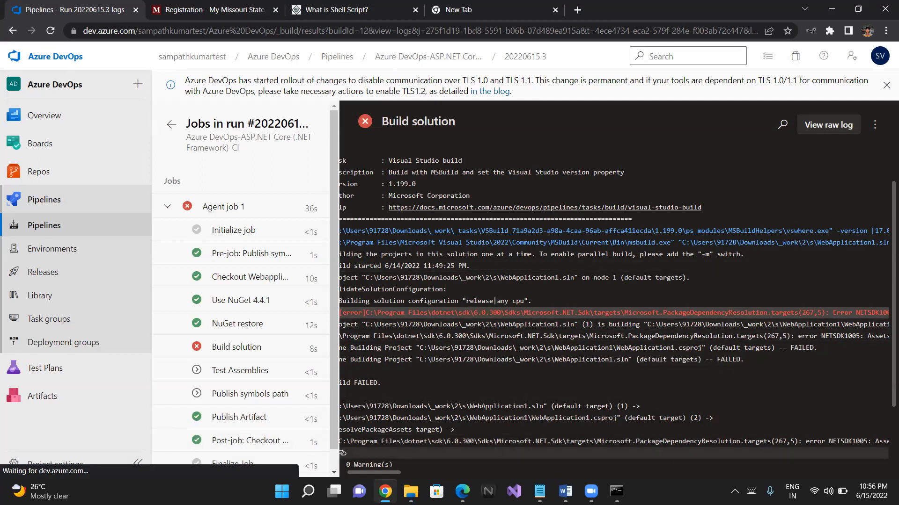
mouse_move(411, 491)
click(411, 438)
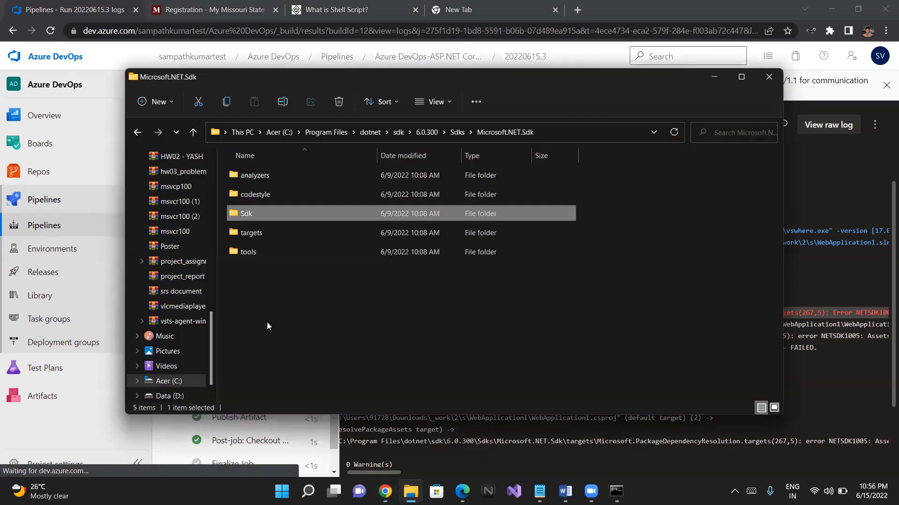
Open the targets folder and select the PackageDependencyResolution targets files, showing the file's actions.
double_click(264, 230)
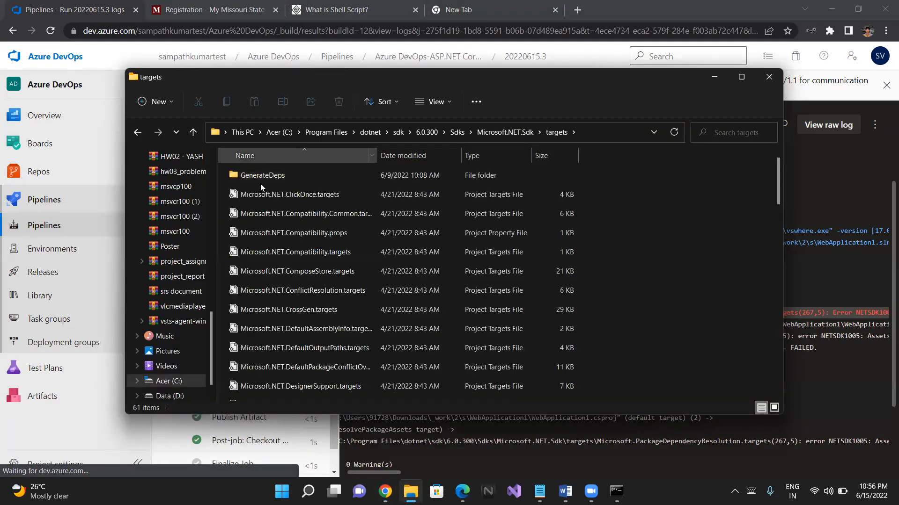
scroll(262, 211, down, 1)
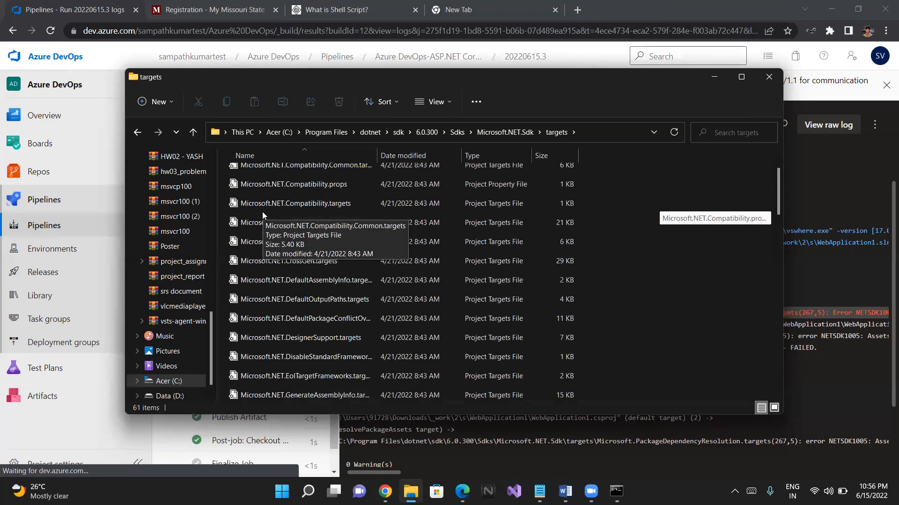
scroll(272, 262, down, 1)
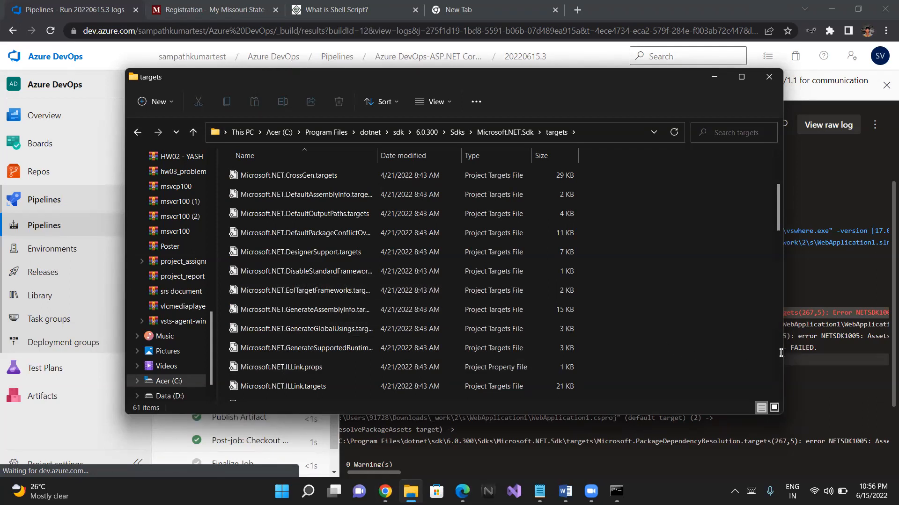
click(794, 375)
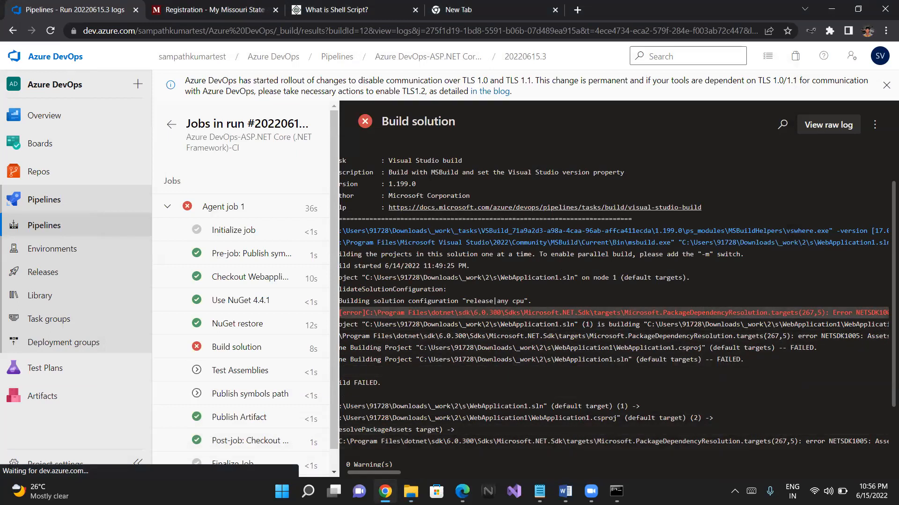
click(411, 492)
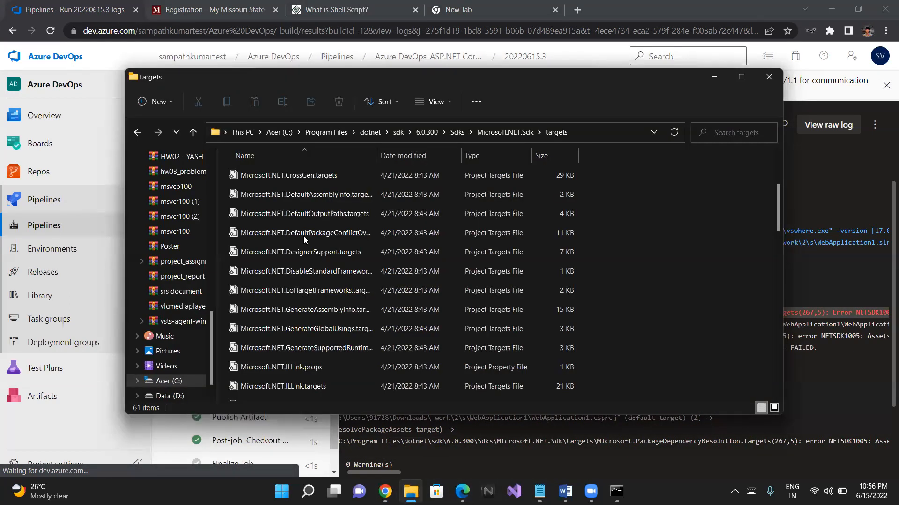
scroll(303, 236, down, 3)
scroll(304, 236, down, 3)
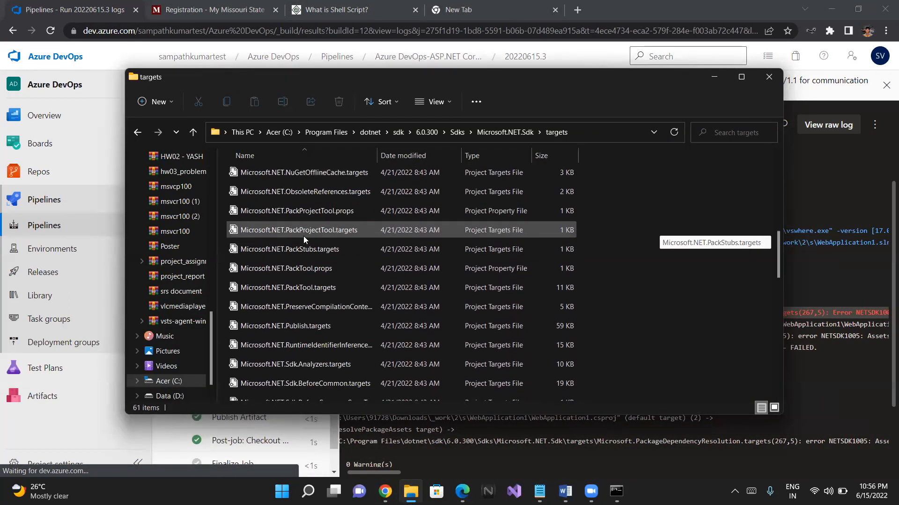
scroll(303, 236, down, 1)
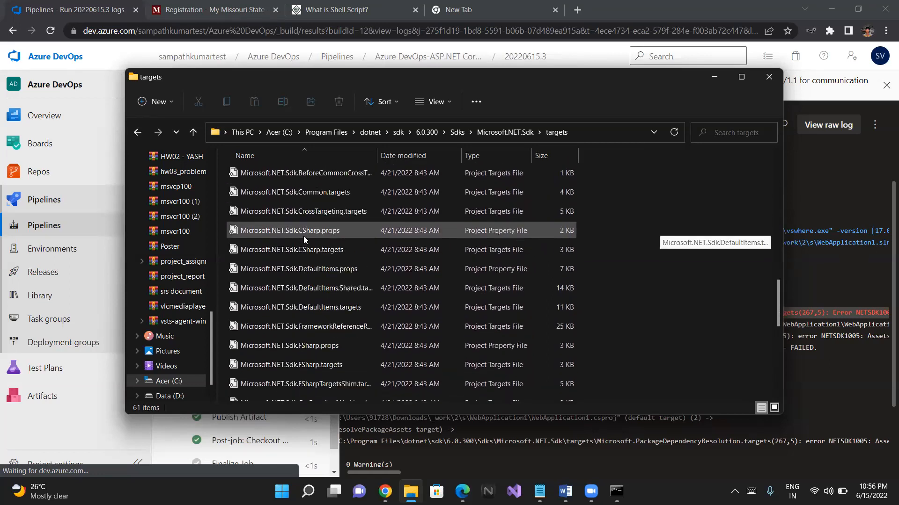
scroll(304, 235, down, 6)
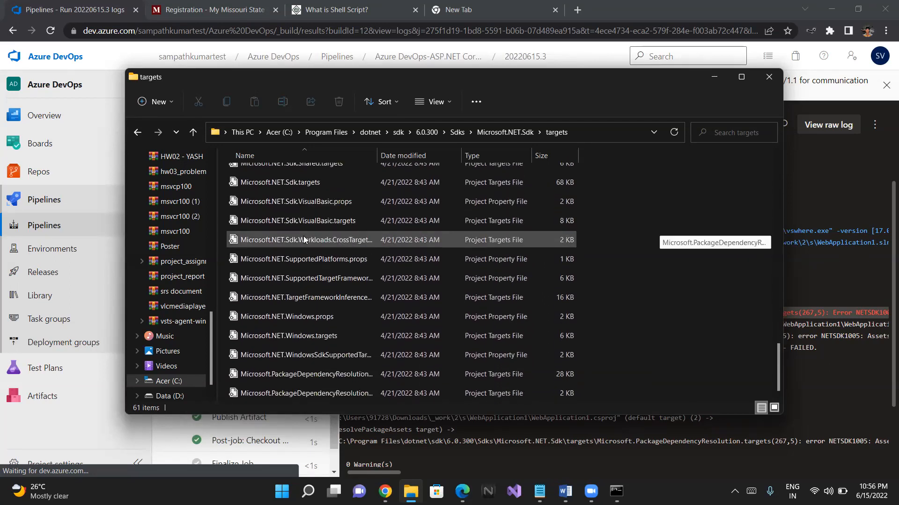
click(290, 375)
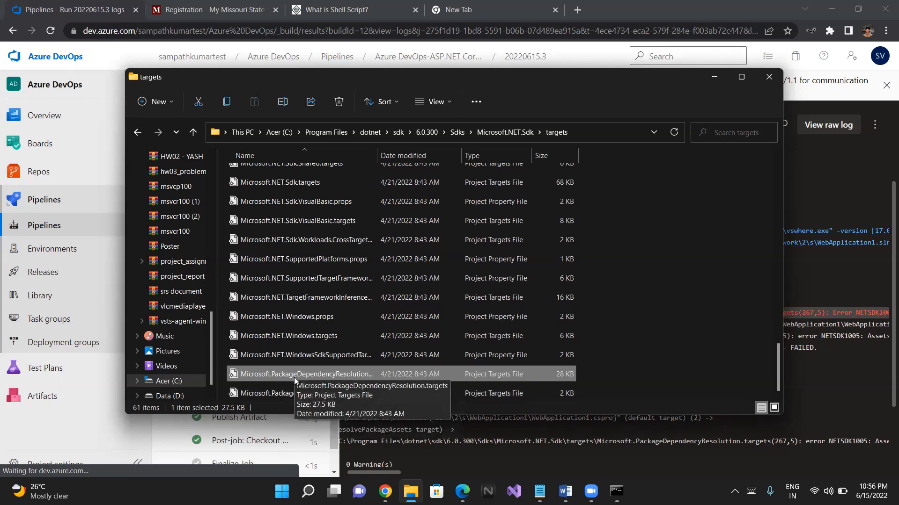
click(290, 396)
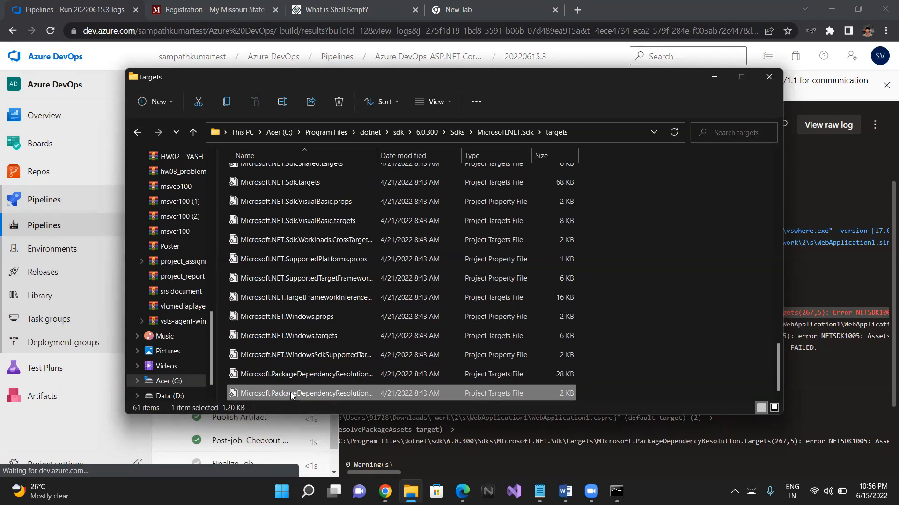
right_click(356, 394)
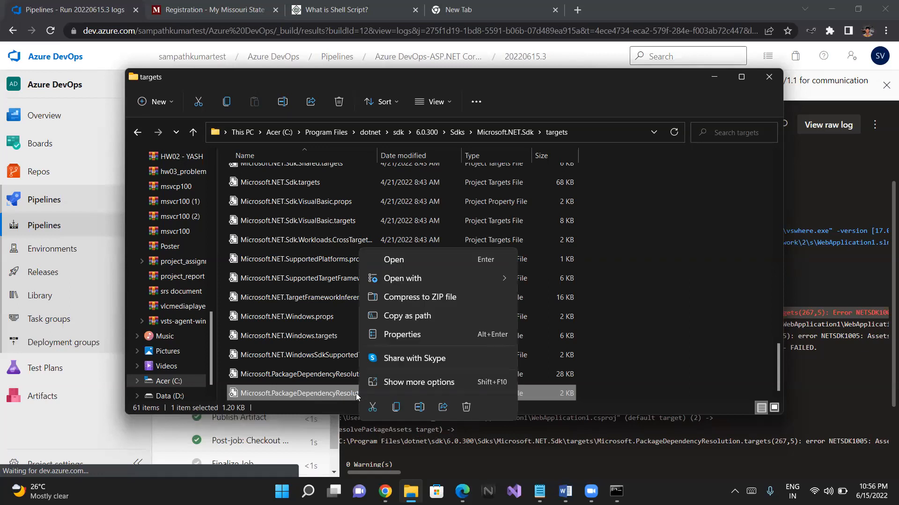
Open Microsoft.PackageDependencyResolution.targets in Visual Studio 2022, dismissing the sign-in prompt.
click(334, 407)
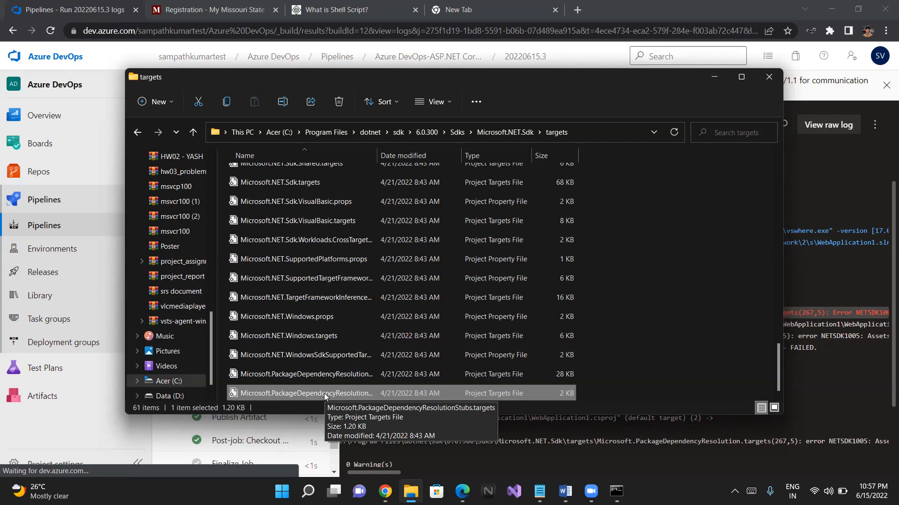
click(288, 370)
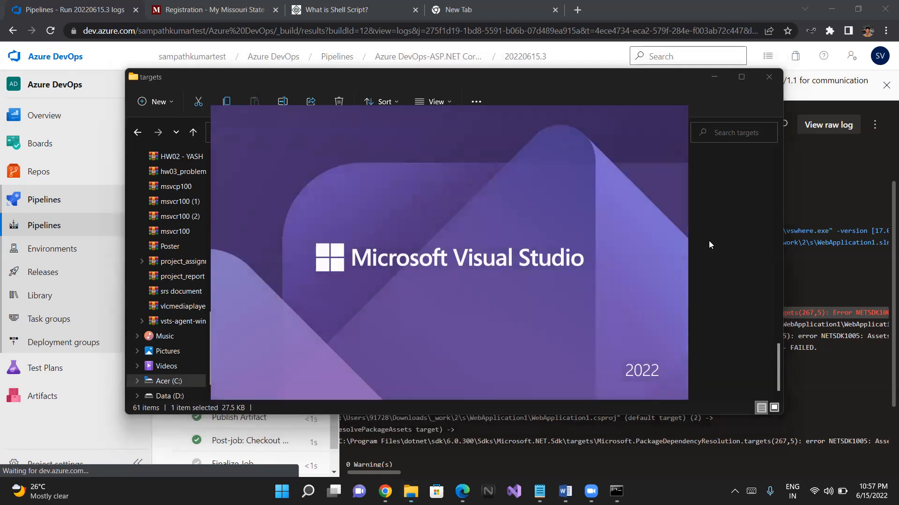
click(751, 283)
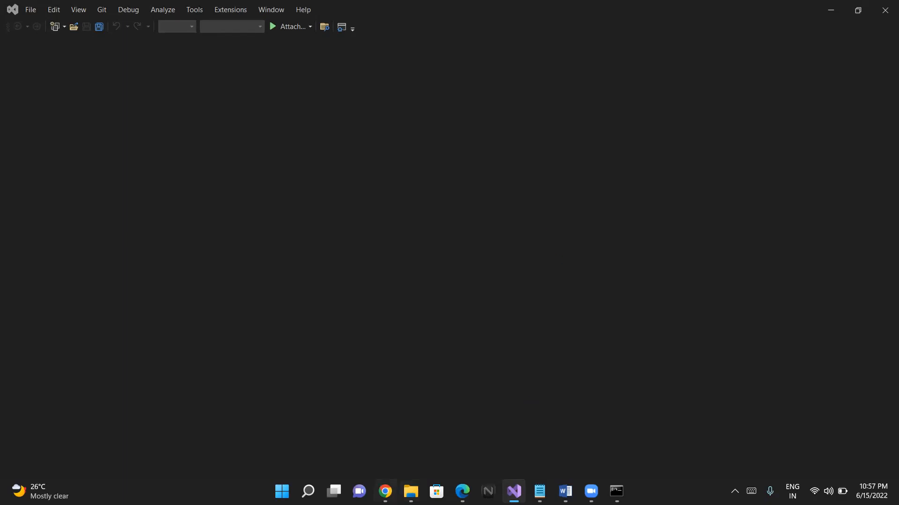
click(391, 486)
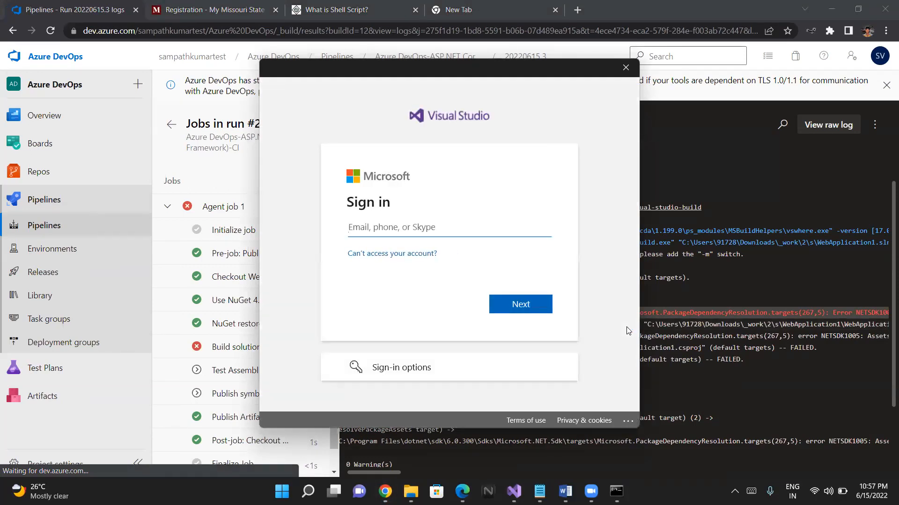
click(625, 69)
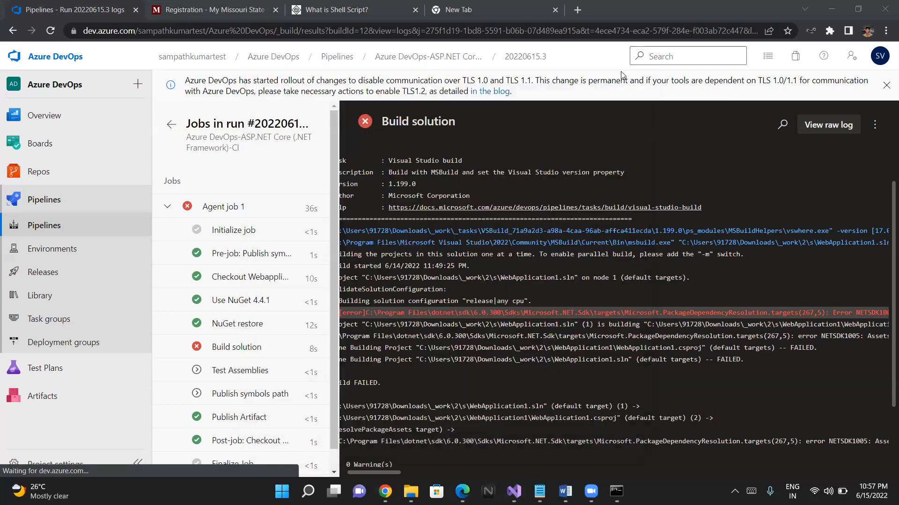
click(514, 492)
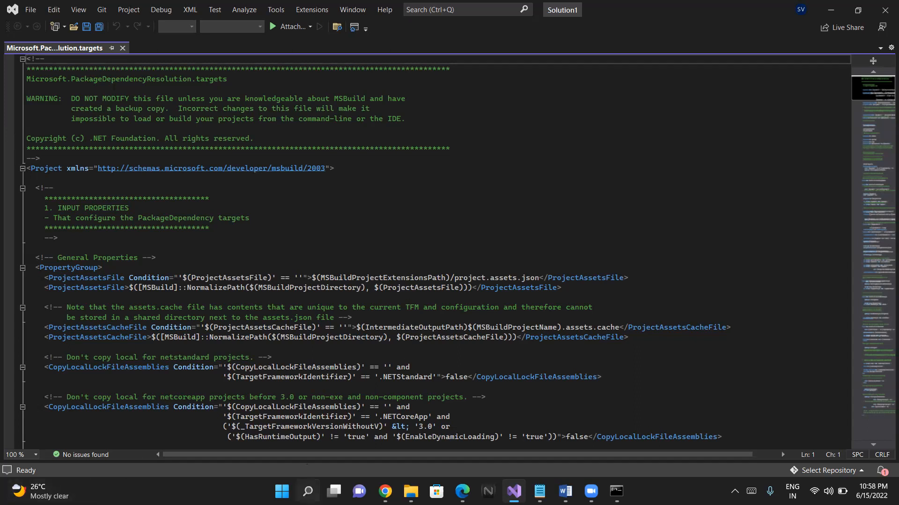
click(307, 491)
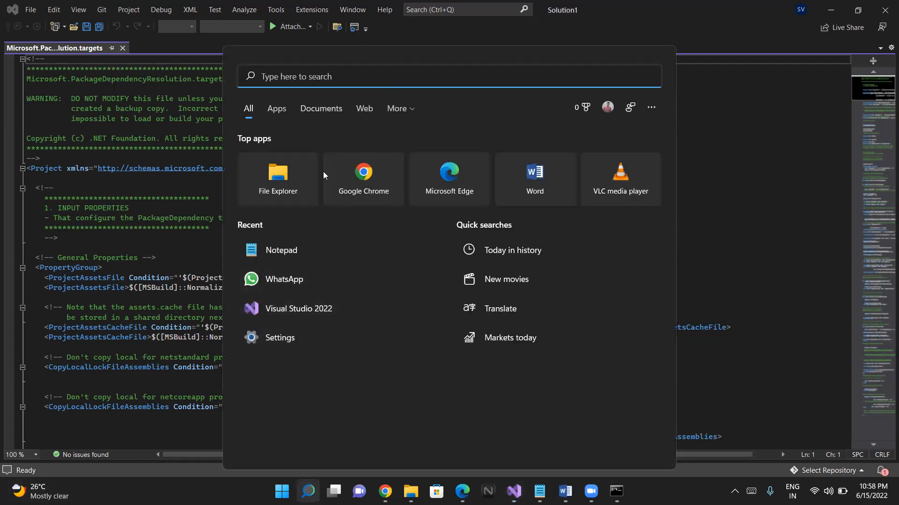
text(note)
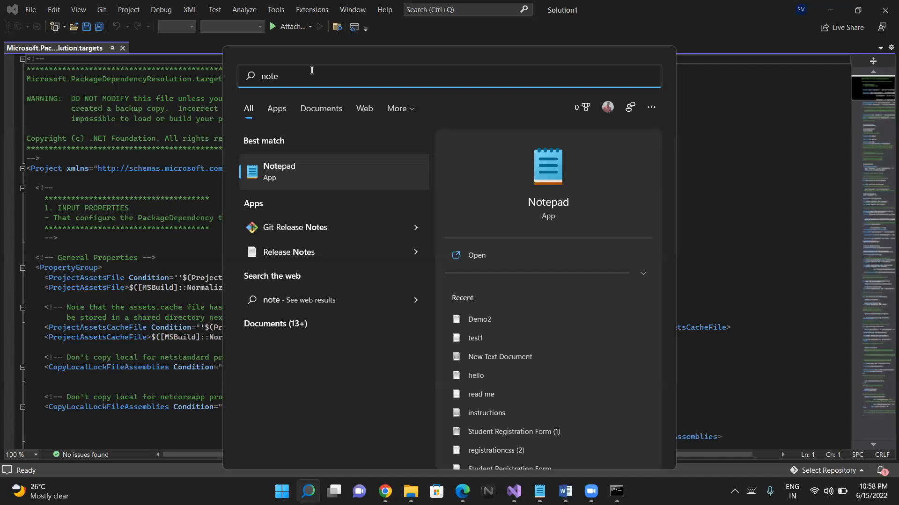
click(720, 177)
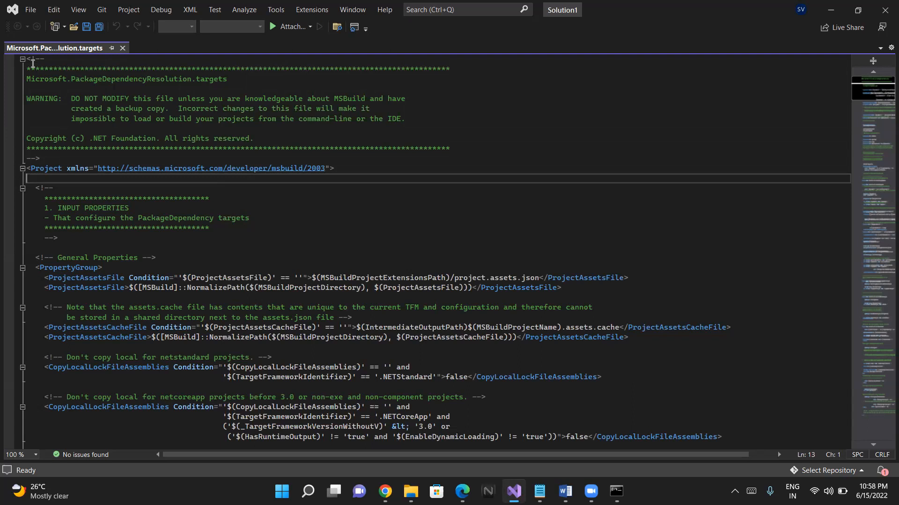
click(74, 13)
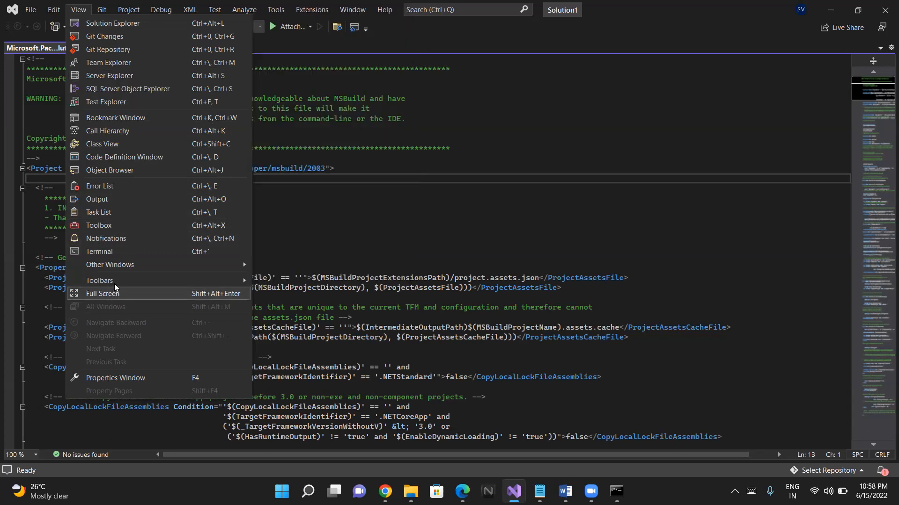
Turn on the Text Editor toolbar from View > Toolbars.
mouse_move(117, 287)
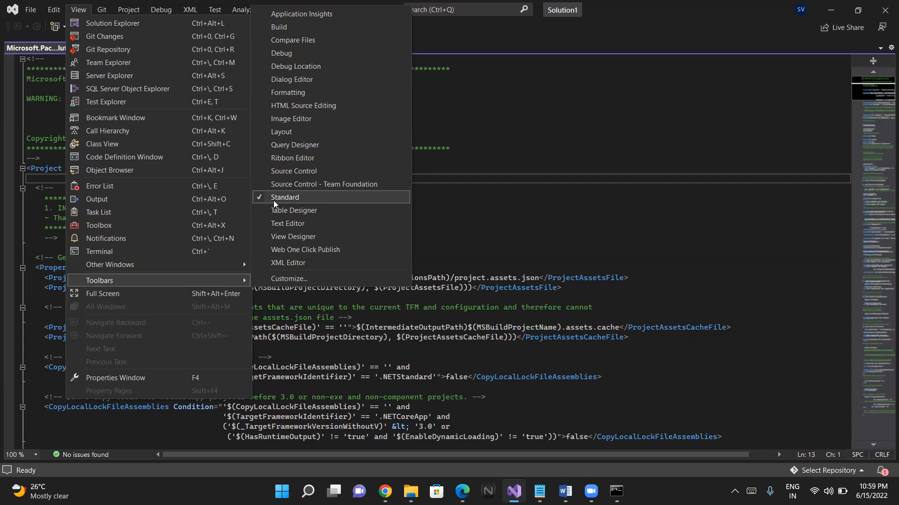
mouse_move(166, 280)
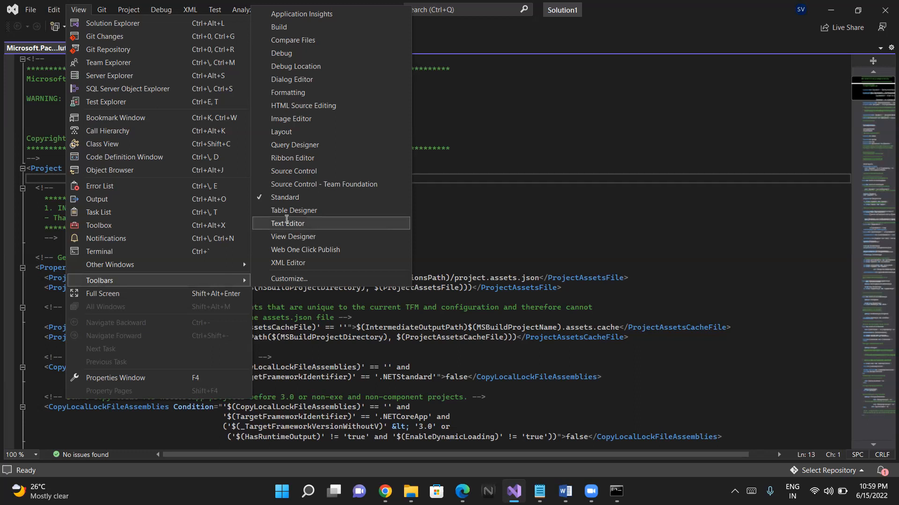
click(288, 223)
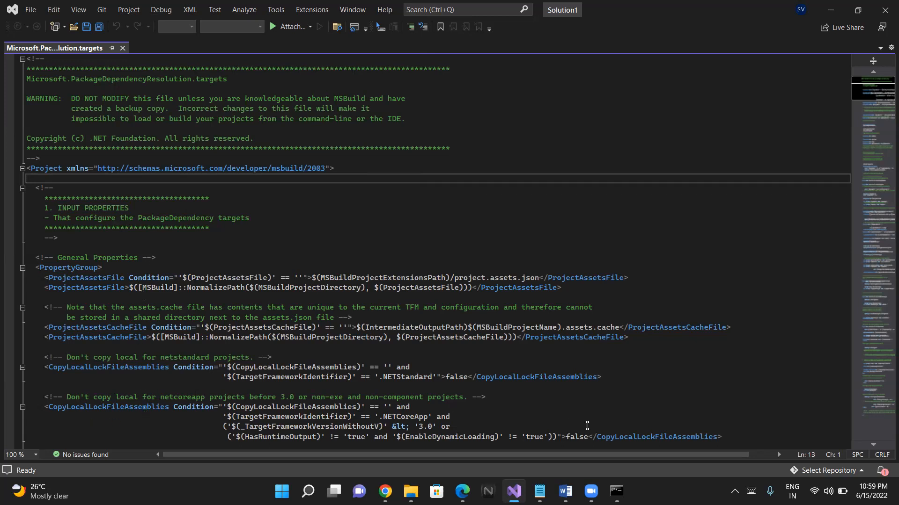
mouse_move(384, 491)
Read down past the PropertyGroup and preprocessor-token ItemGroup to the BUILD TARGETS section.
scroll(483, 304, down, 8)
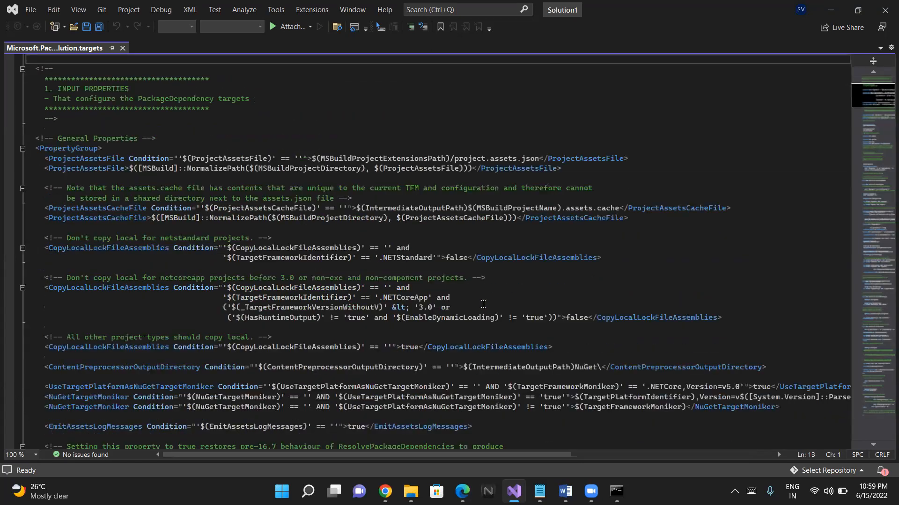
scroll(483, 305, down, 4)
click(383, 277)
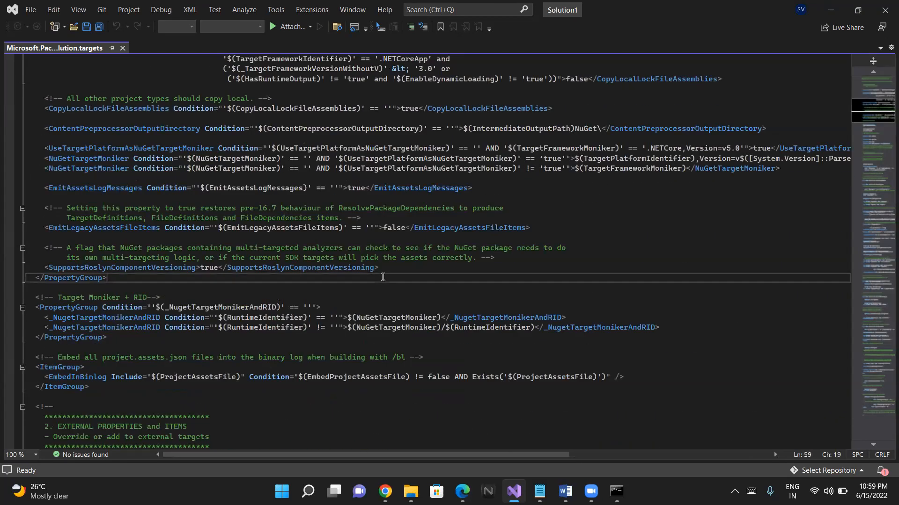
scroll(382, 277, down, 11)
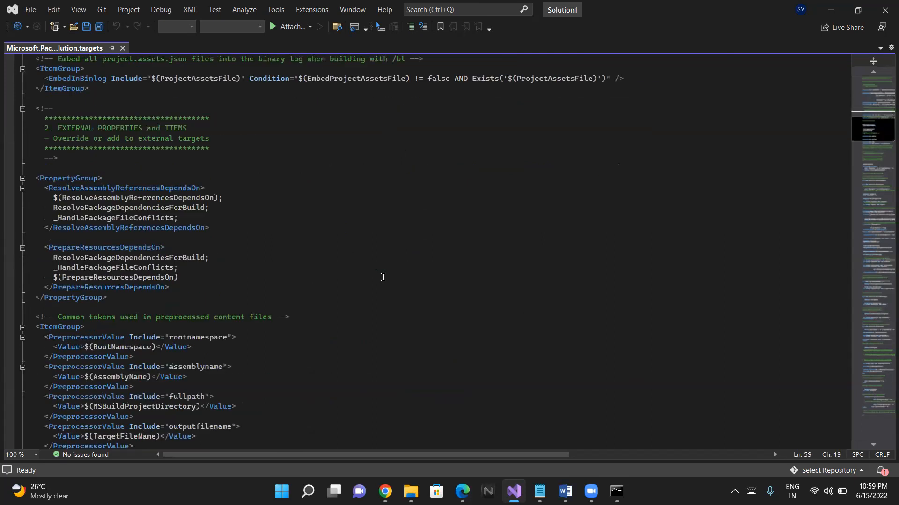
scroll(383, 277, down, 1)
click(335, 272)
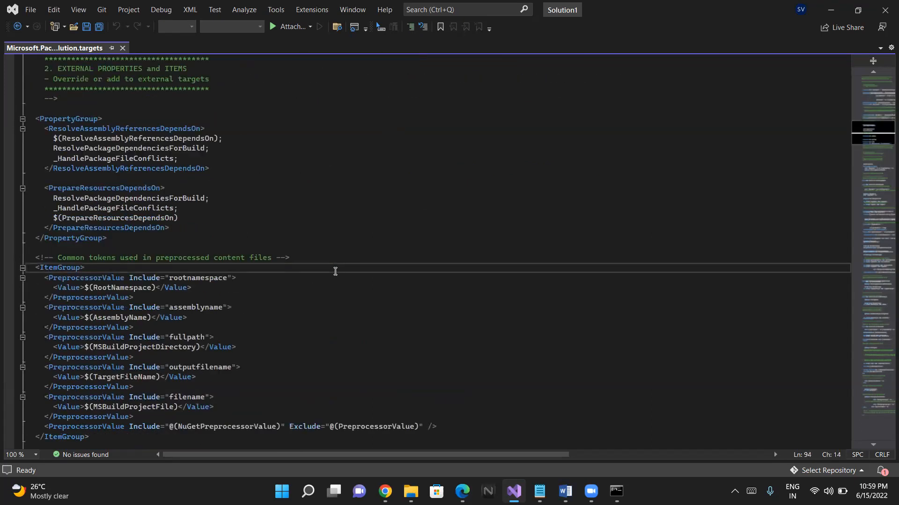
scroll(335, 271, down, 11)
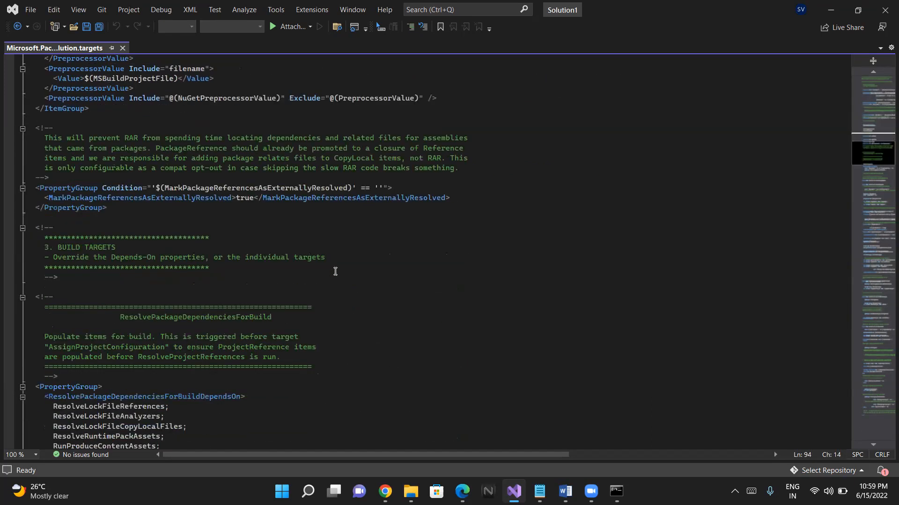
click(340, 297)
scroll(340, 297, down, 5)
Move through the ResolvePackageDependencies task to EmitLegacyAssetsFileItems, cross-checking the build log.
key(Down)
key(Down)
key(Down)
key(Down)
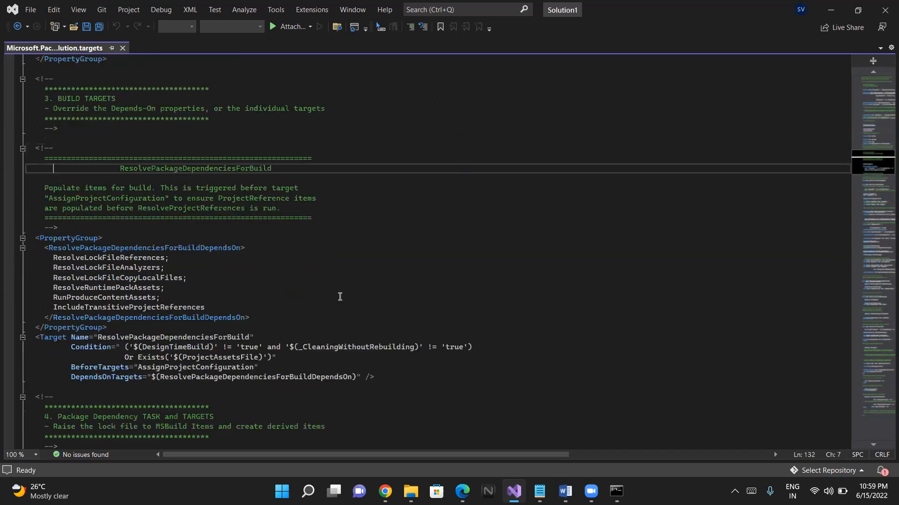
key(Down)
key(Down)
key(Down)
key(Down)
key(Down)
key(Down)
key(Down)
key(Down)
key(Down)
key(Down)
key(Down)
key(Down)
key(Down)
key(Down)
key(Down)
key(Down)
key(Down)
key(Down)
key(Down)
key(Down)
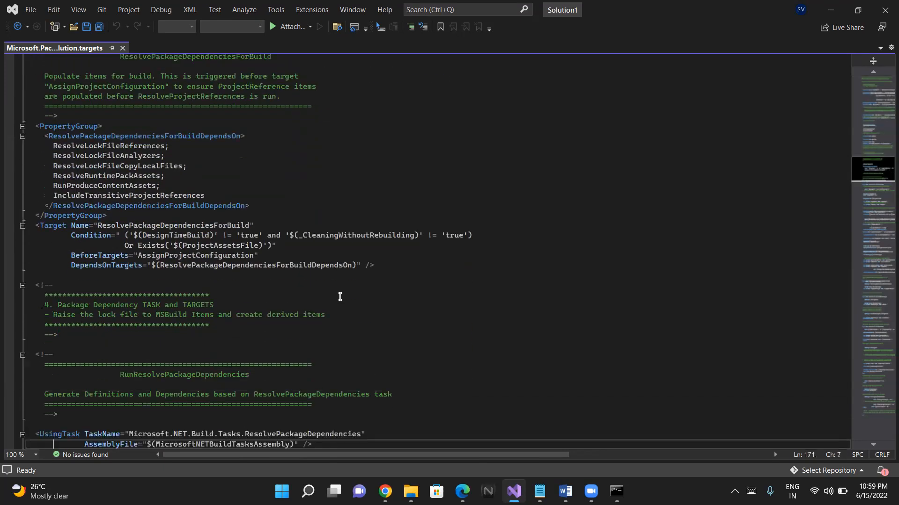
key(Down)
key(Down)
key(Down)
key(Down)
key(Down)
key(Down)
key(Down)
key(Down)
key(Down)
key(Down)
key(Down)
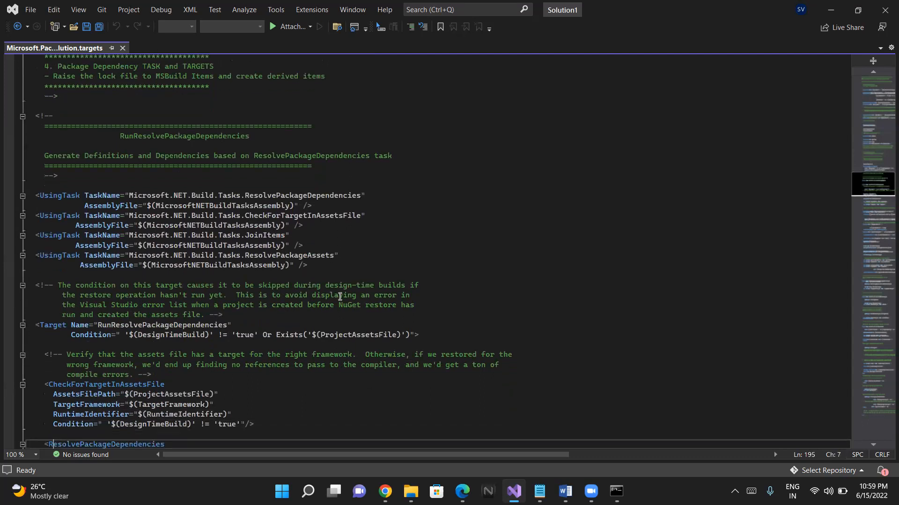
key(Down)
key(Down)
key(Down)
key(Down)
key(Down)
key(Up)
key(Up)
key(Up)
key(Up)
key(Up)
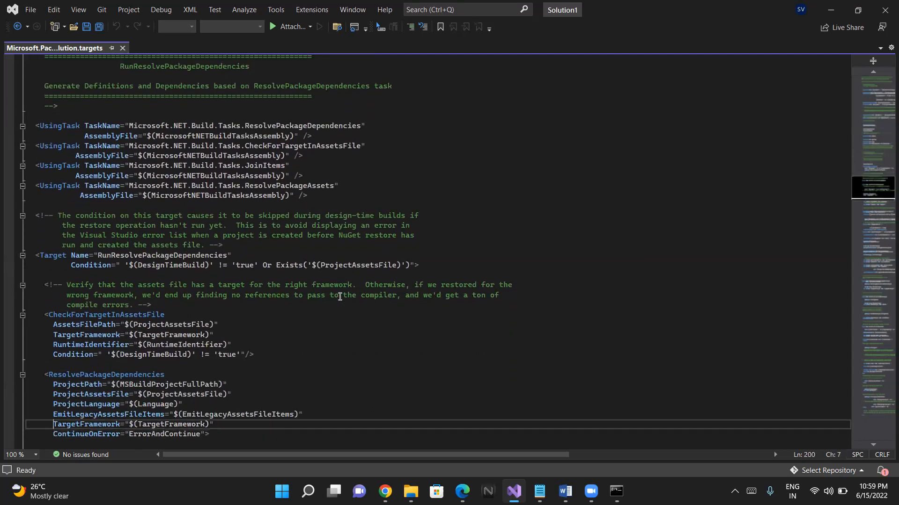
key(Down)
key(Down)
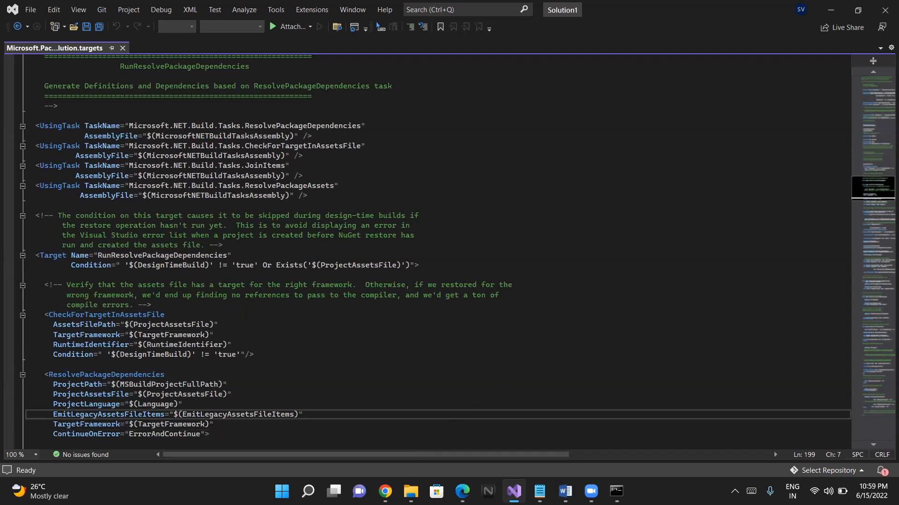
key(alt+Tab)
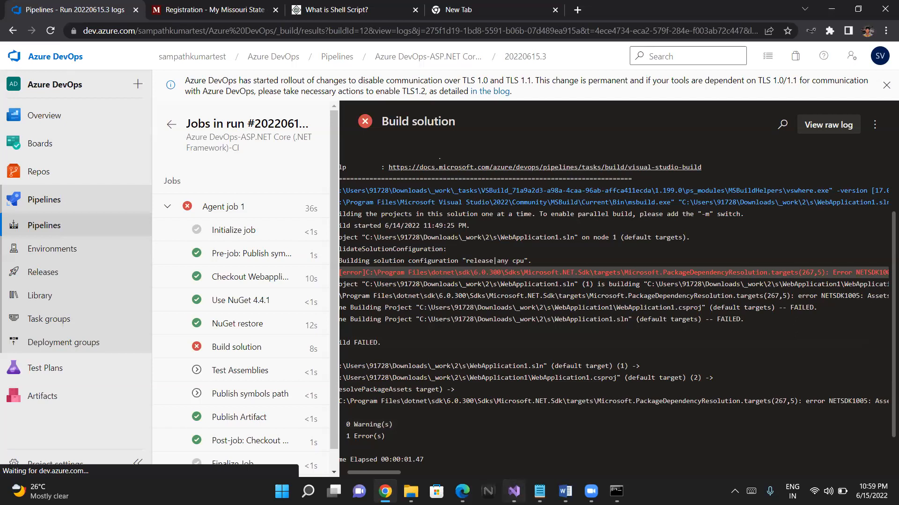
click(513, 491)
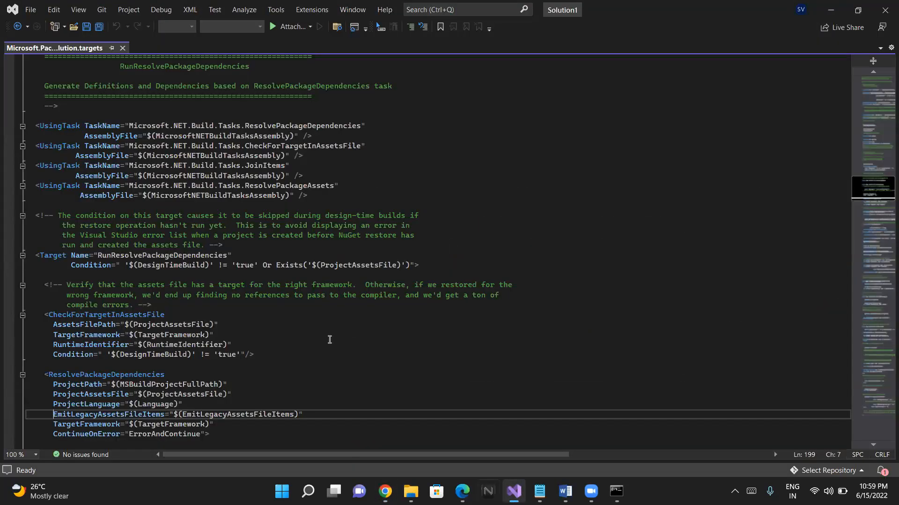
Read the ResolvePackageAssets target's conditions and parameters, then return to the Azure DevOps build log.
key(Down)
key(Down)
key(Down)
key(Down)
key(Down)
key(Down)
key(Down)
key(Down)
key(Down)
key(Down)
key(Down)
key(Down)
key(Down)
key(Down)
key(Down)
key(Down)
key(Down)
key(Down)
key(Down)
key(Down)
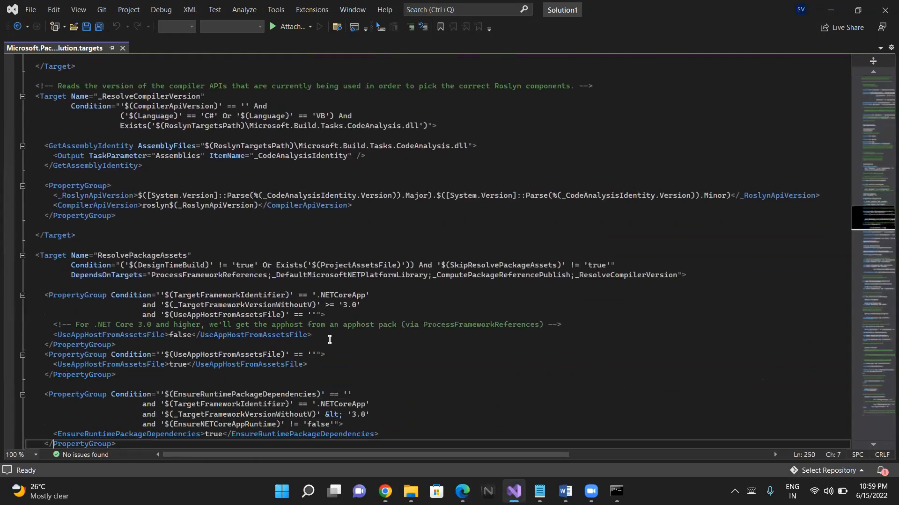
key(Down)
key(Down)
key(Down)
key(Down)
key(Down)
key(Down)
key(Down)
key(Down)
key(Down)
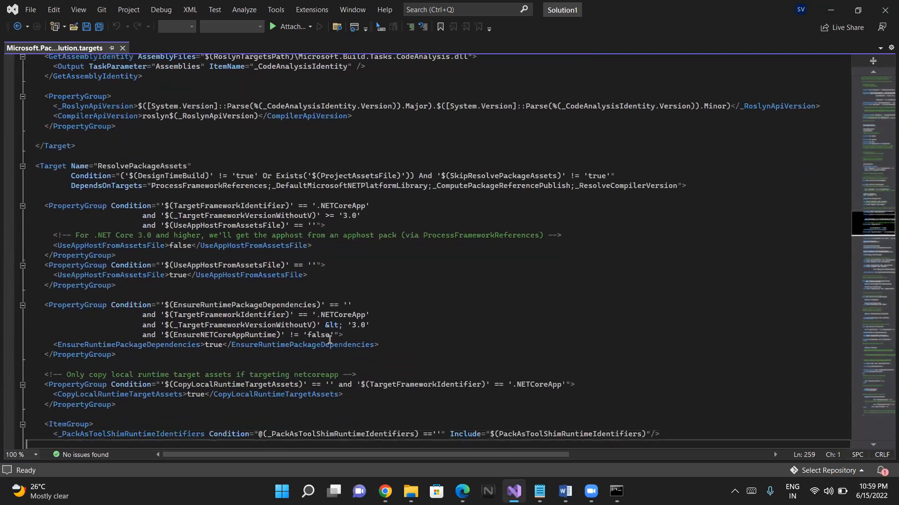
key(Down)
key(Down)
key(Down)
key(Down)
key(Down)
key(Down)
key(Down)
key(Down)
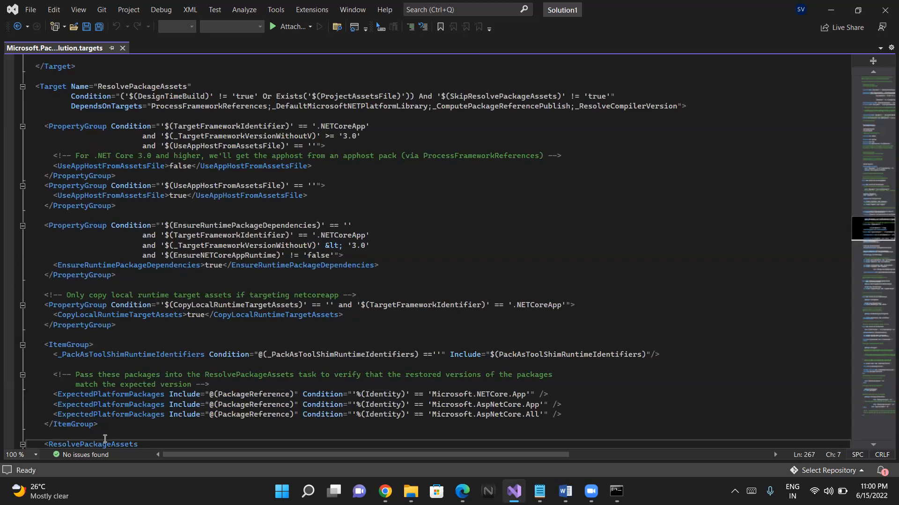
click(142, 442)
key(Down)
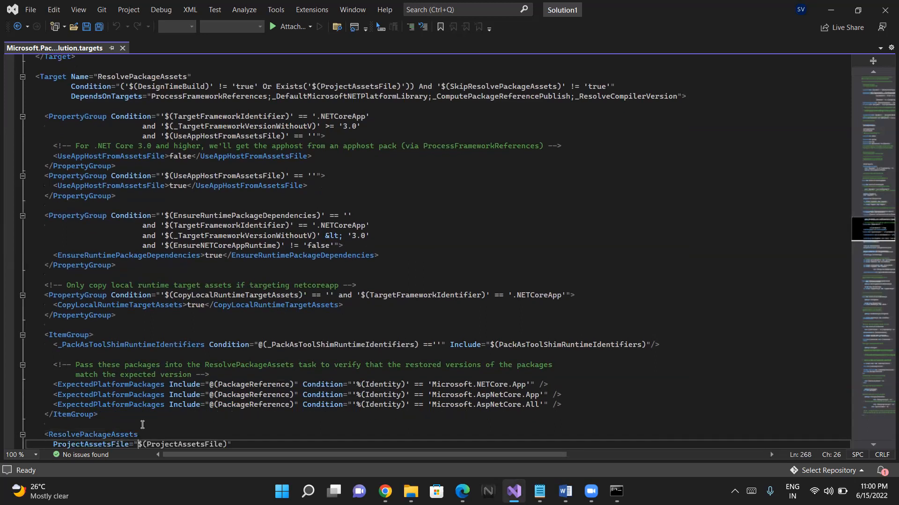
key(Down)
key(Down)
key(Down)
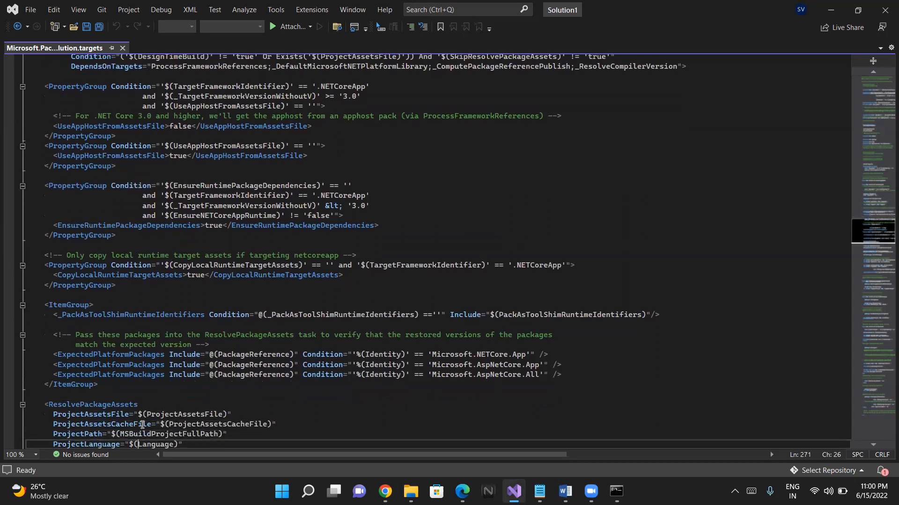
scroll(142, 425, down, 1)
scroll(142, 425, down, 1)
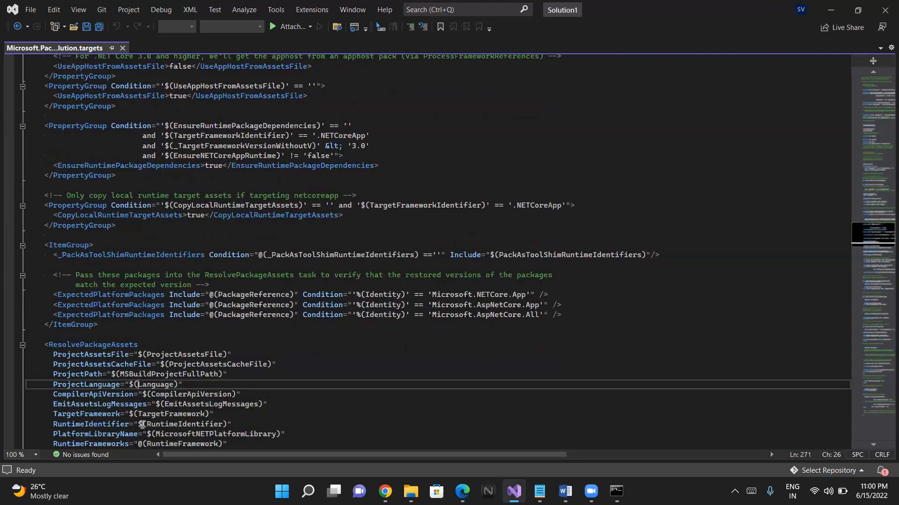
scroll(142, 425, down, 3)
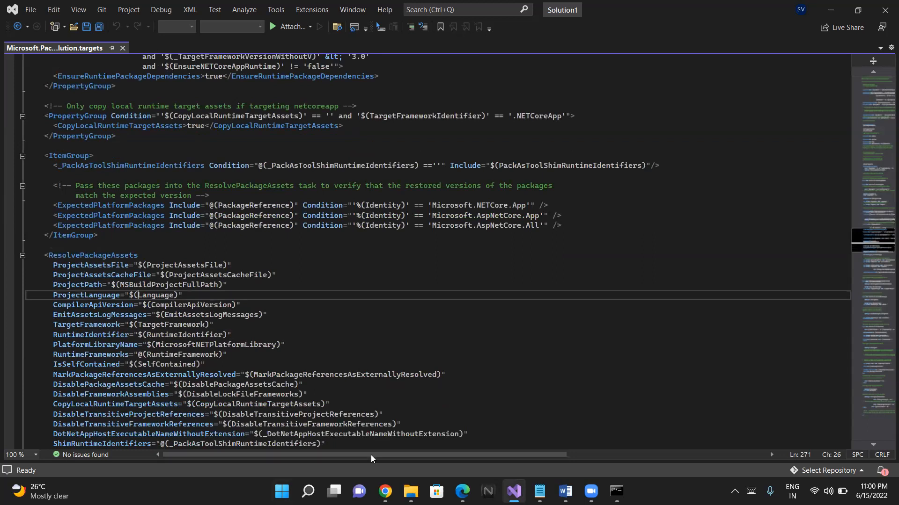
mouse_move(381, 490)
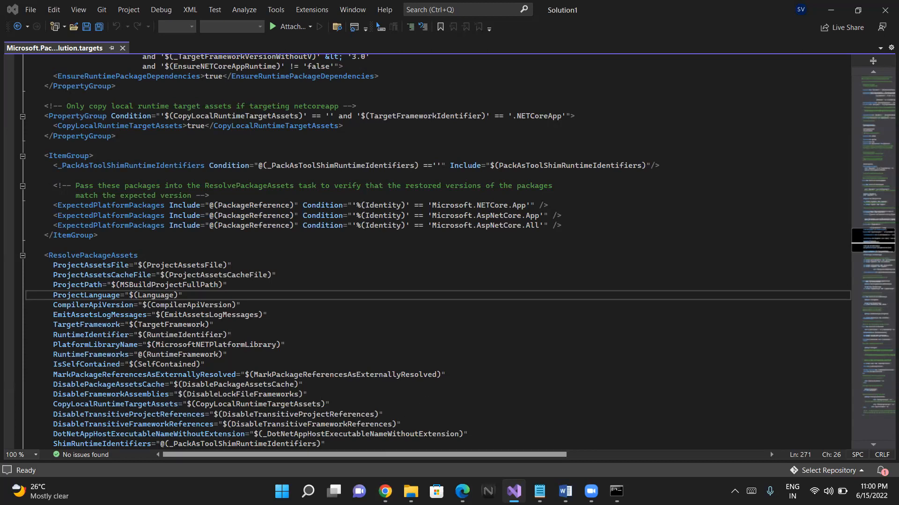
key(alt+Tab)
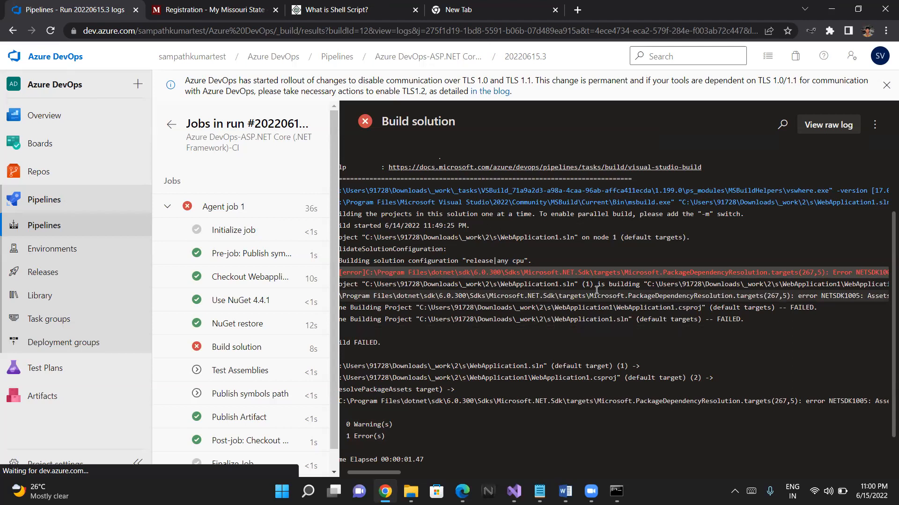
Scroll the log right to read that project.assets.json has no 'net6.0' target.
scroll(597, 291, right, 3)
scroll(596, 290, right, 3)
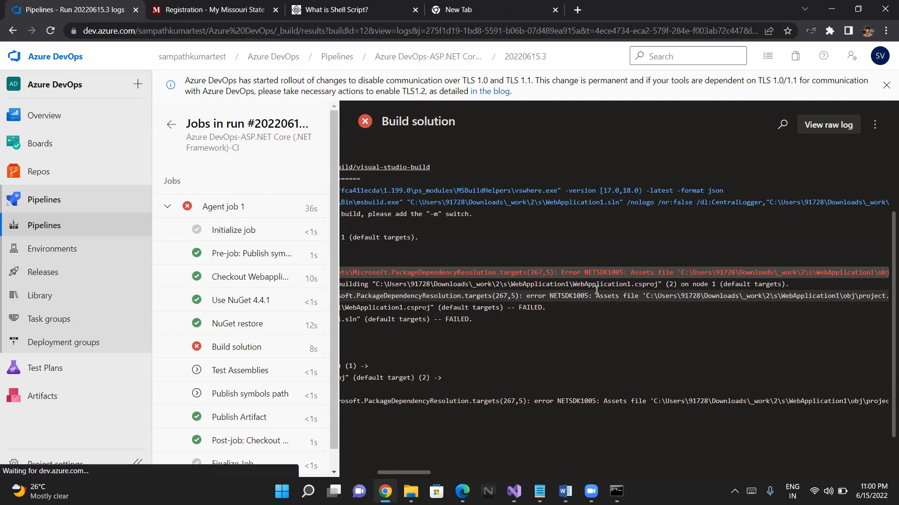
scroll(596, 290, right, 5)
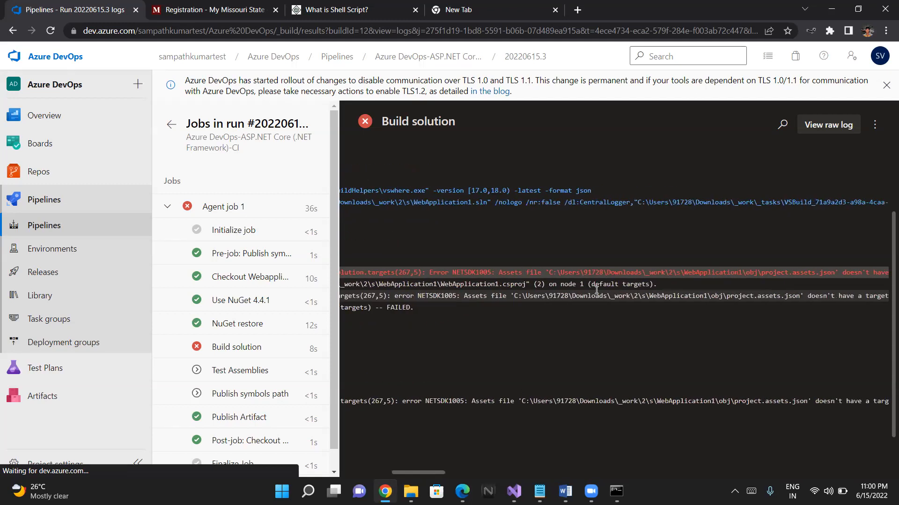
scroll(596, 291, right, 1)
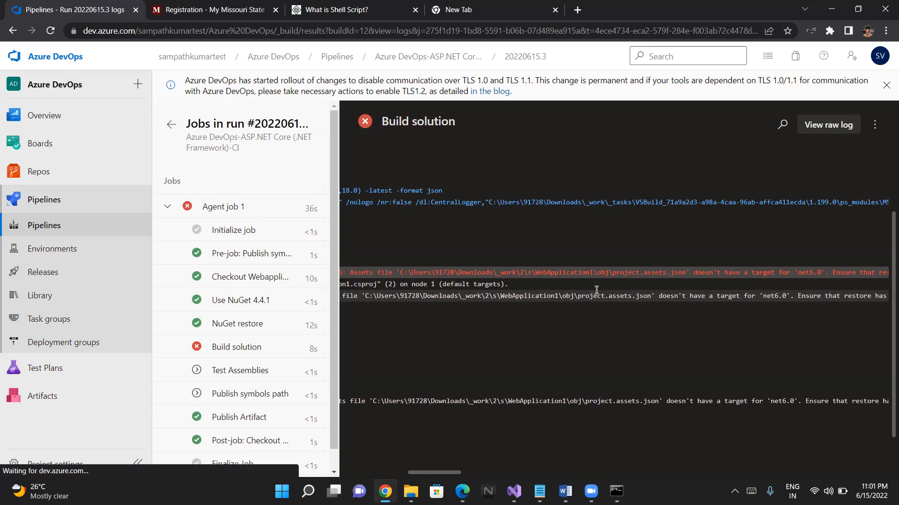
scroll(596, 289, left, 5)
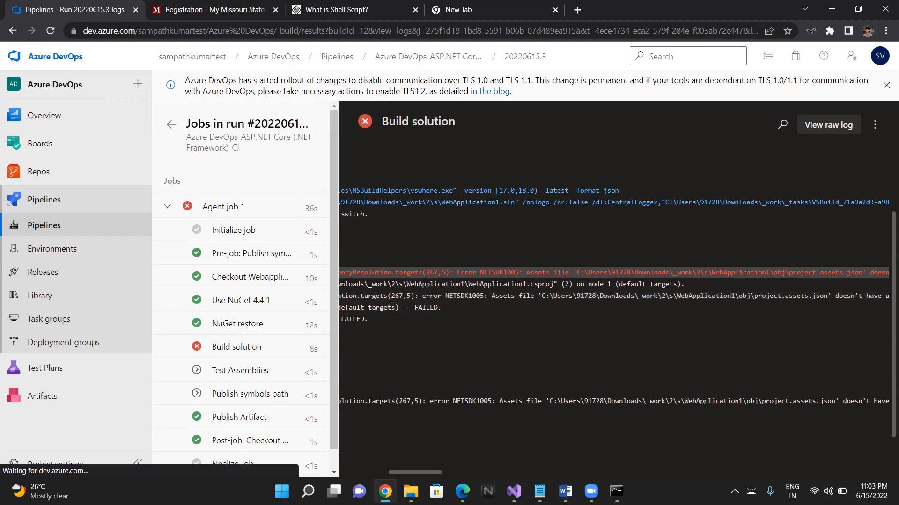
key(alt+Tab)
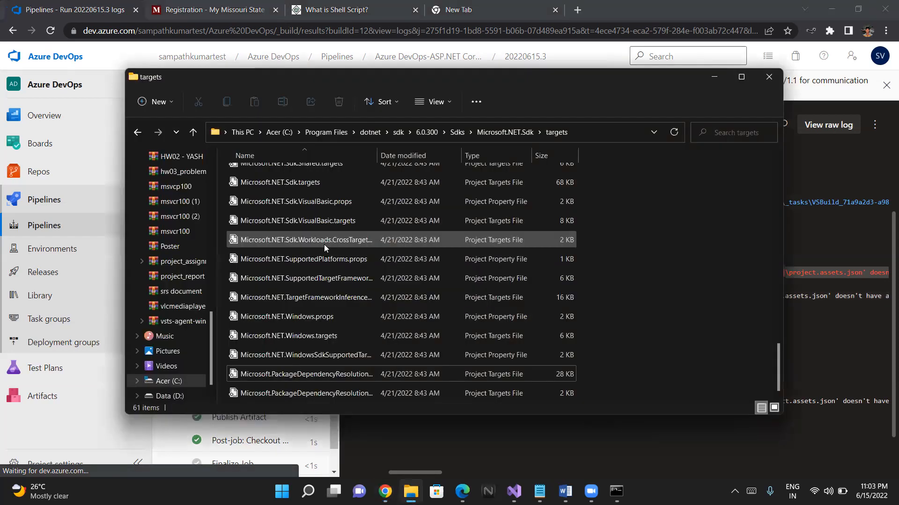
Navigate up from the SDK folders to Downloads and open the _work agent folder.
click(193, 131)
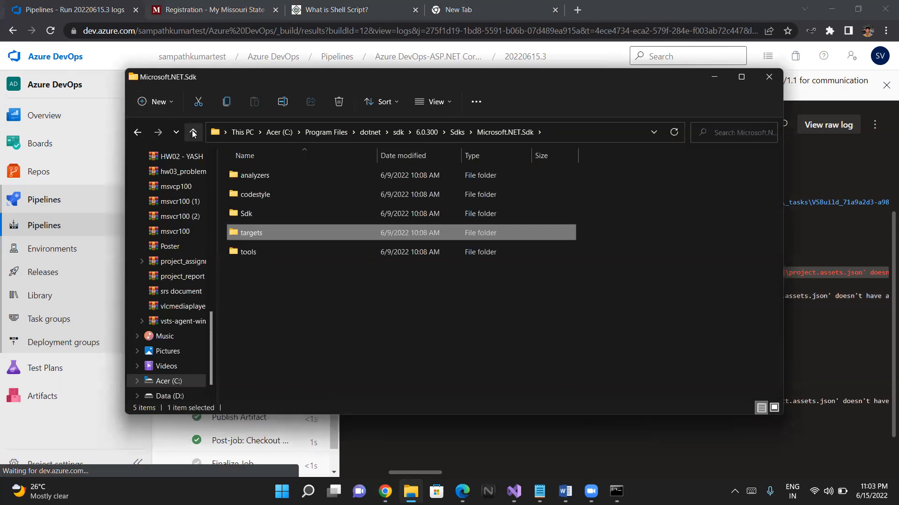
click(192, 132)
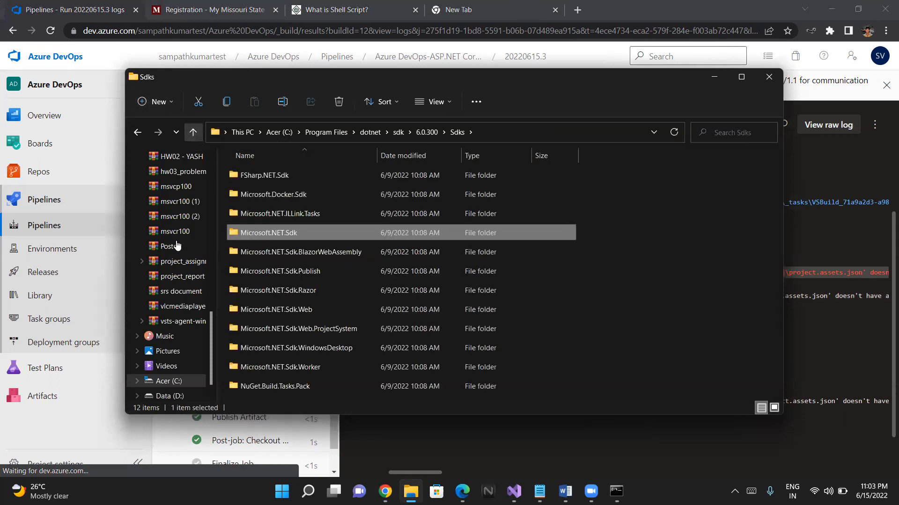
click(194, 133)
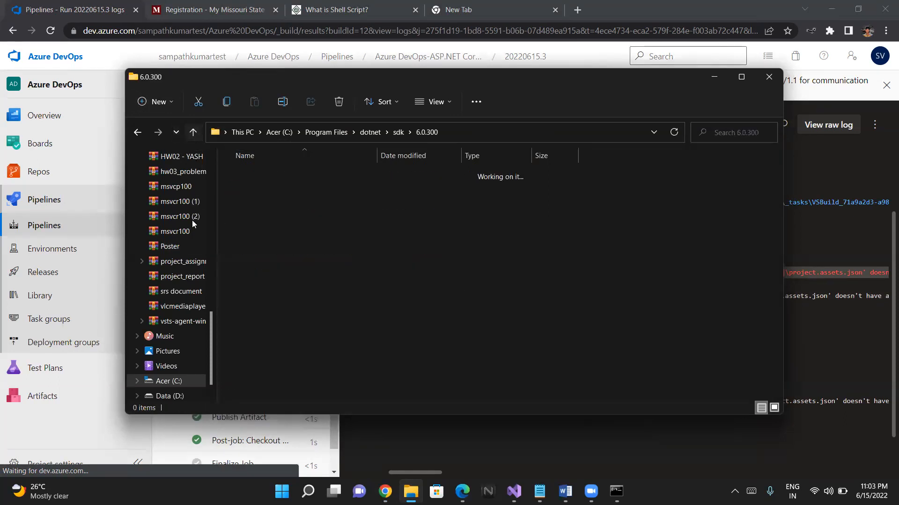
scroll(192, 220, up, 8)
scroll(192, 220, up, 4)
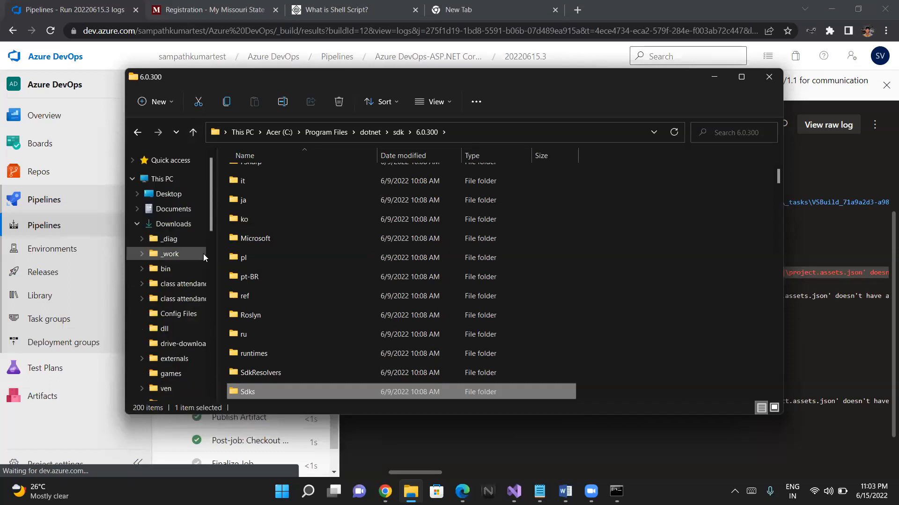
click(177, 226)
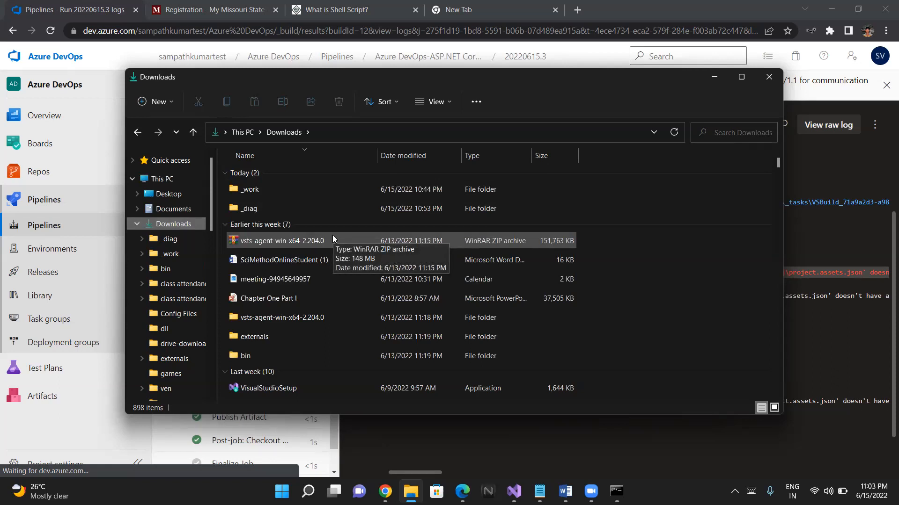
click(268, 196)
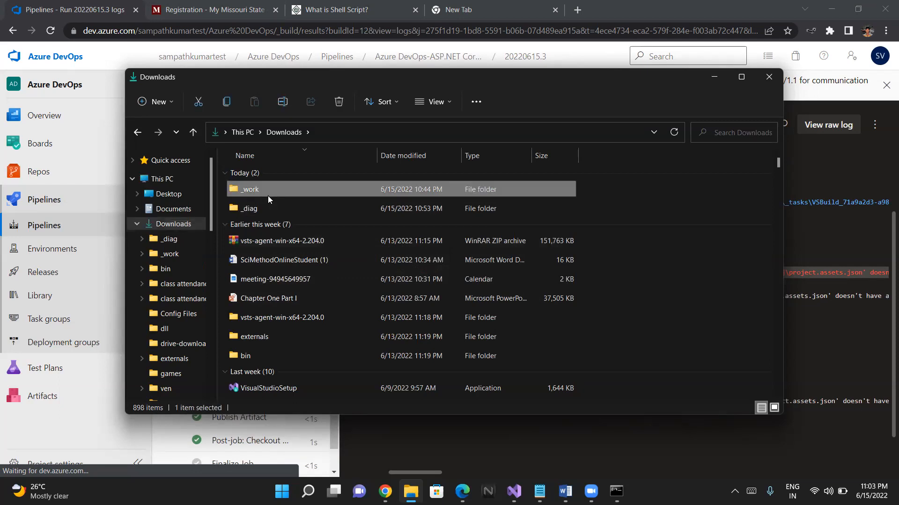
double_click(267, 195)
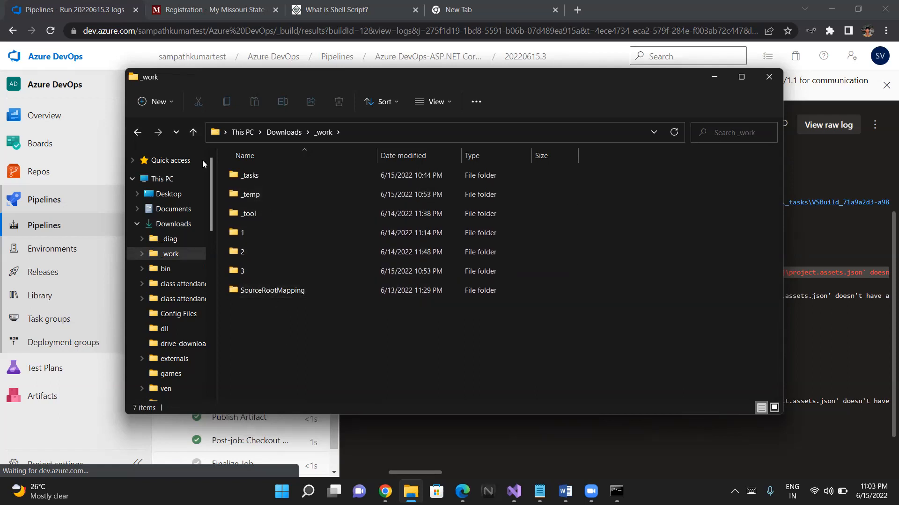
Dismiss the New item list unused, scroll the Azure DevOps build log, then return to _work.
click(172, 100)
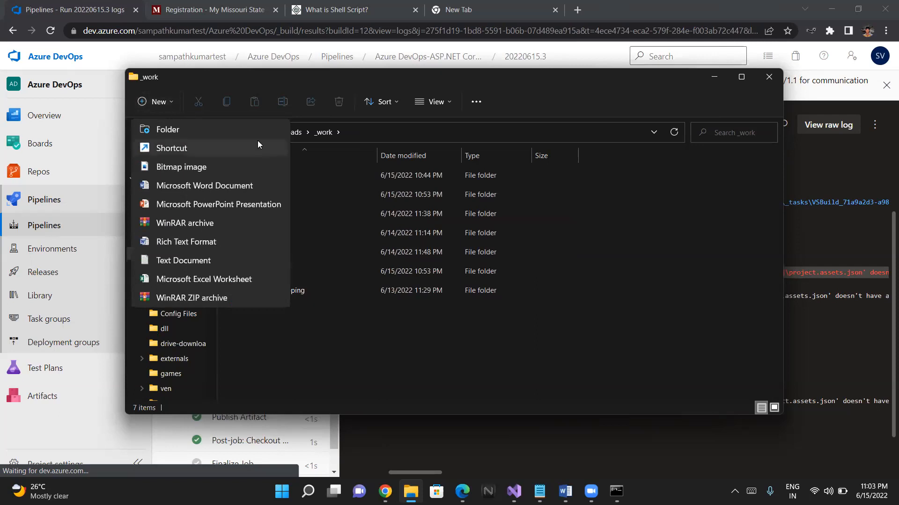
click(376, 351)
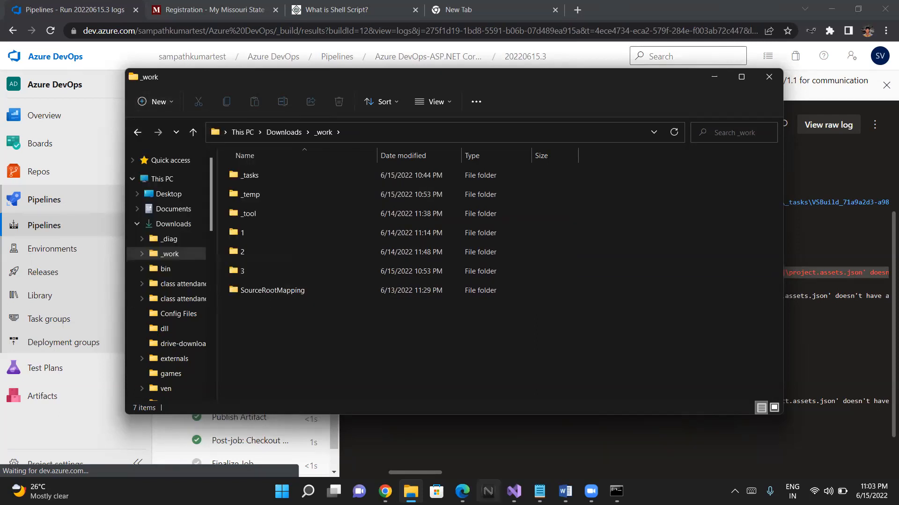
click(385, 491)
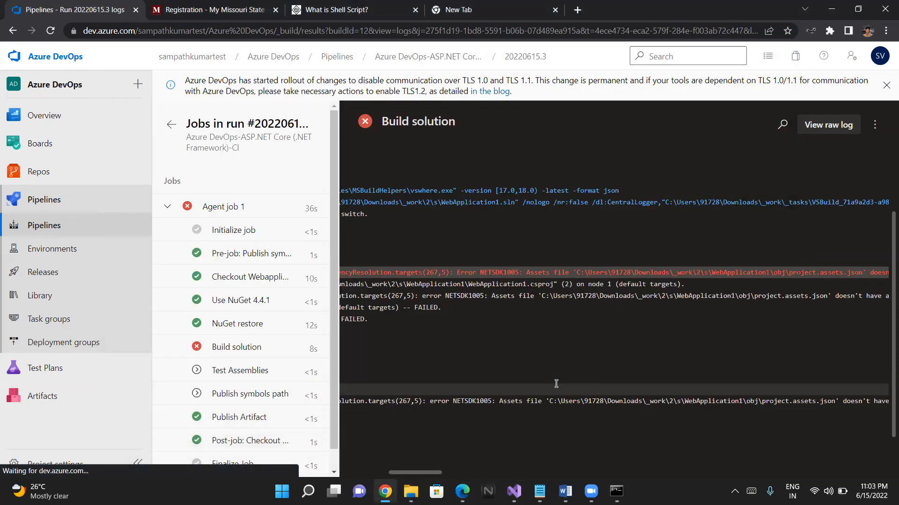
scroll(556, 383, right, 5)
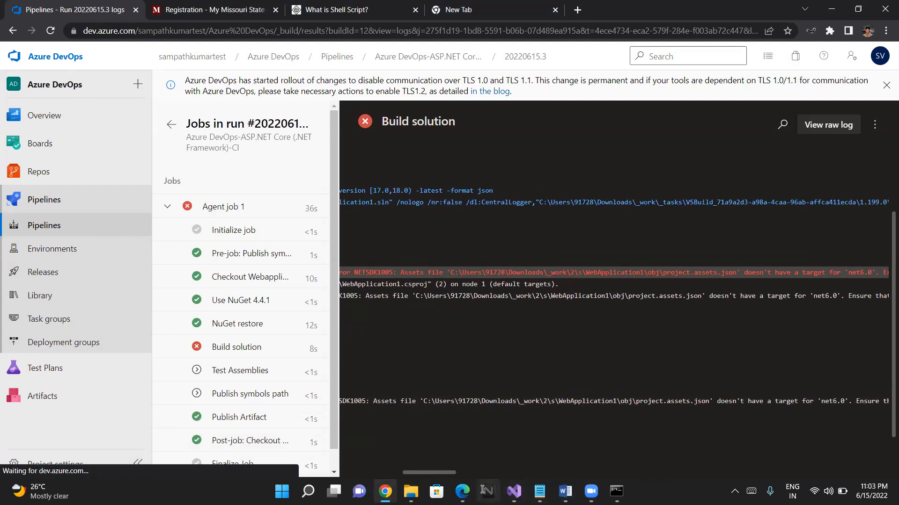
scroll(574, 388, right, 1)
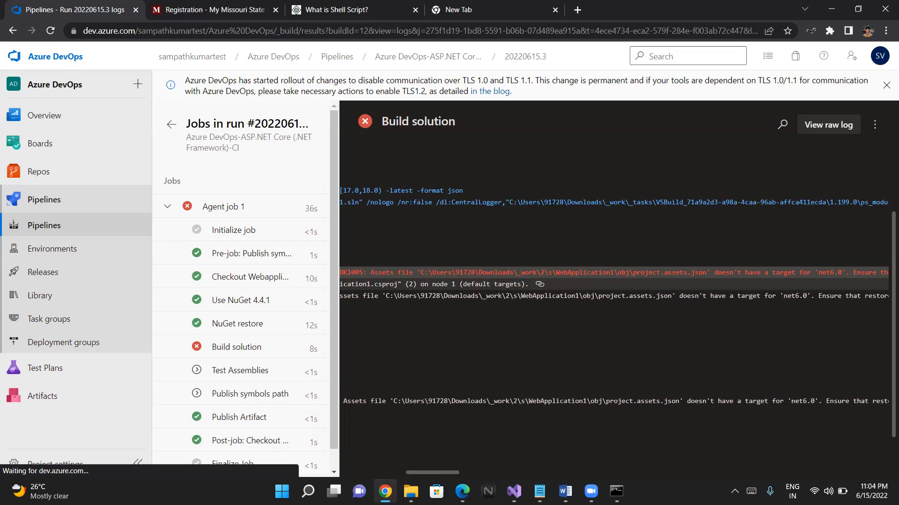
key(alt+Tab)
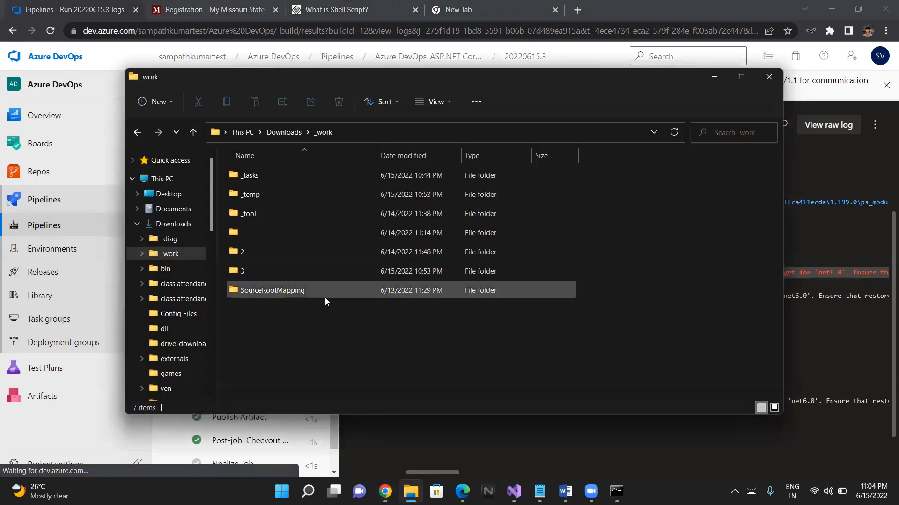
Browse into _work\2\s\WebApplication1 and inspect its obj folder.
double_click(289, 253)
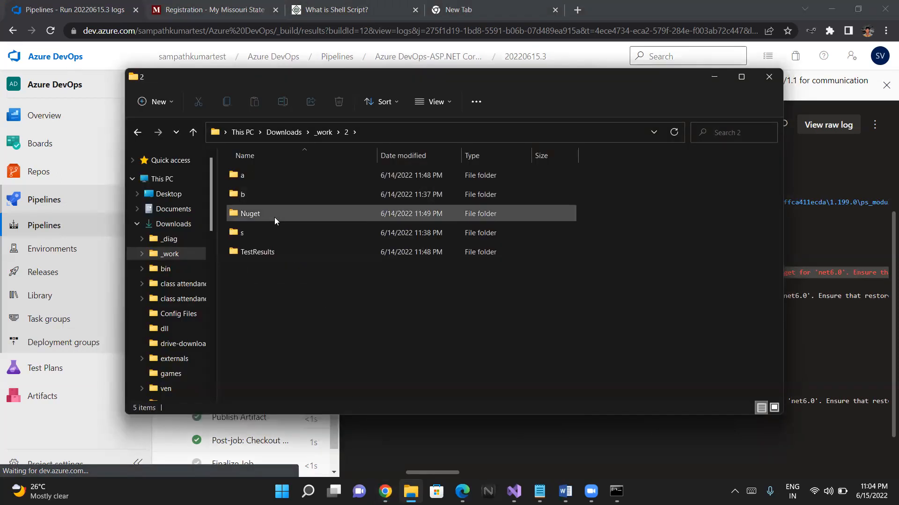
double_click(260, 234)
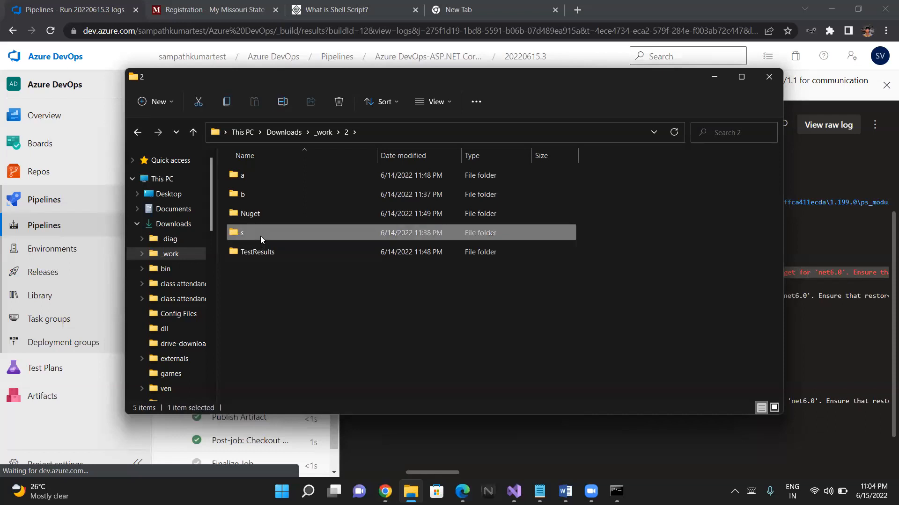
double_click(267, 193)
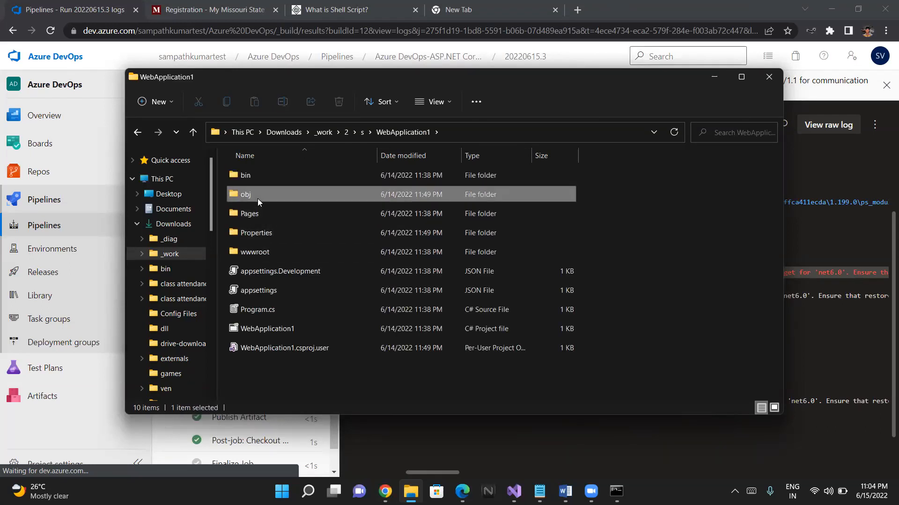
double_click(257, 196)
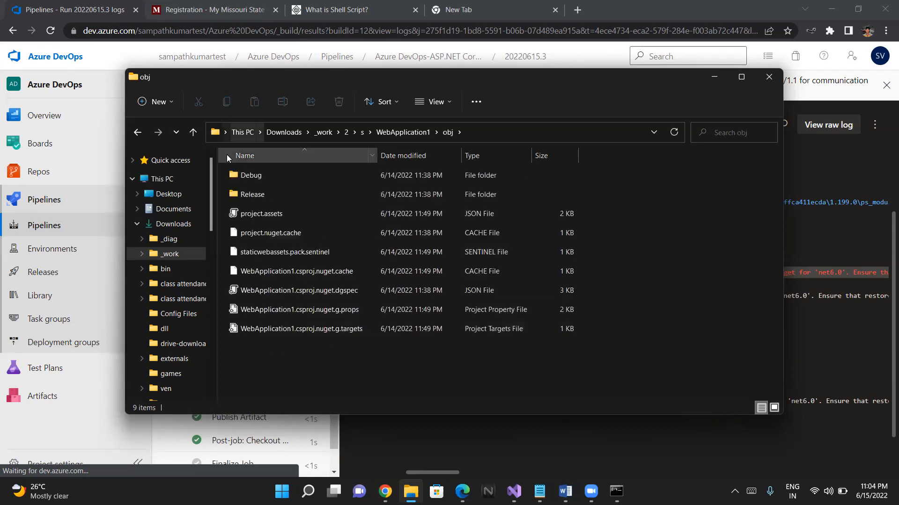
click(193, 139)
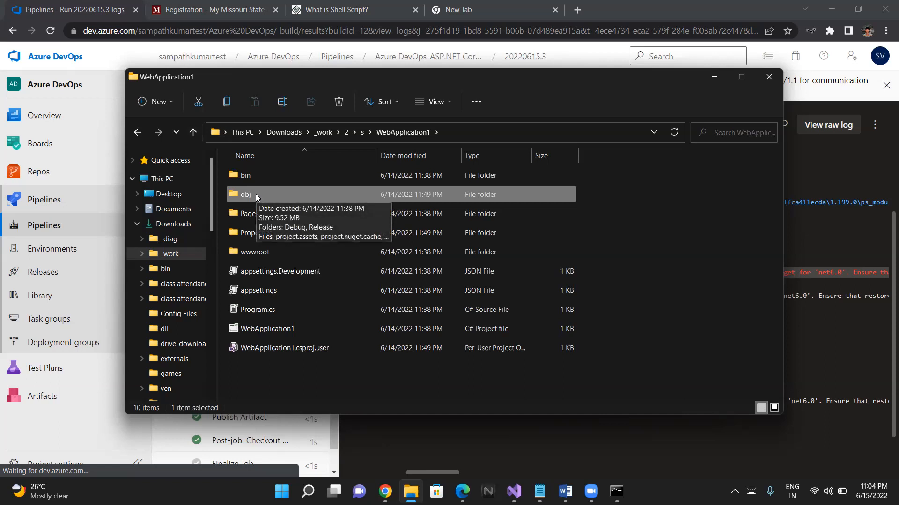
Permanently delete the obj folder and close File Explorer.
key(shift+Delete)
key(Escape)
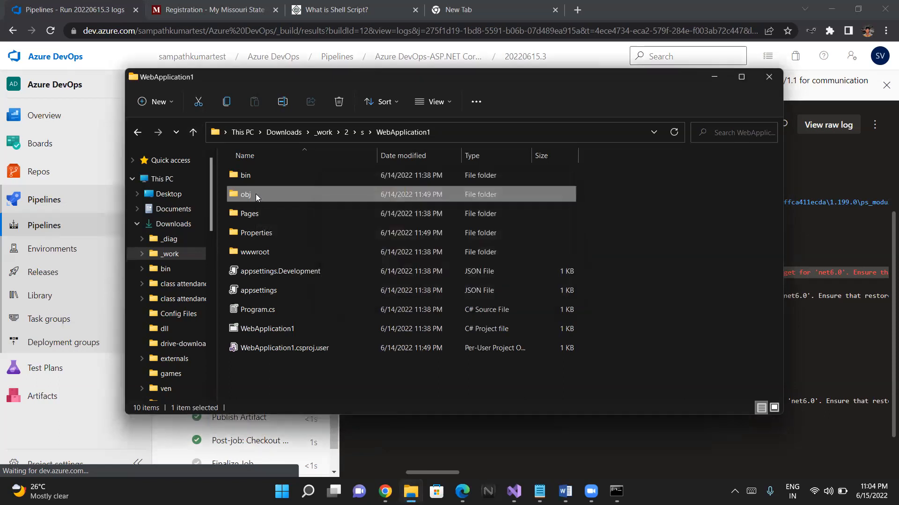
key(Delete)
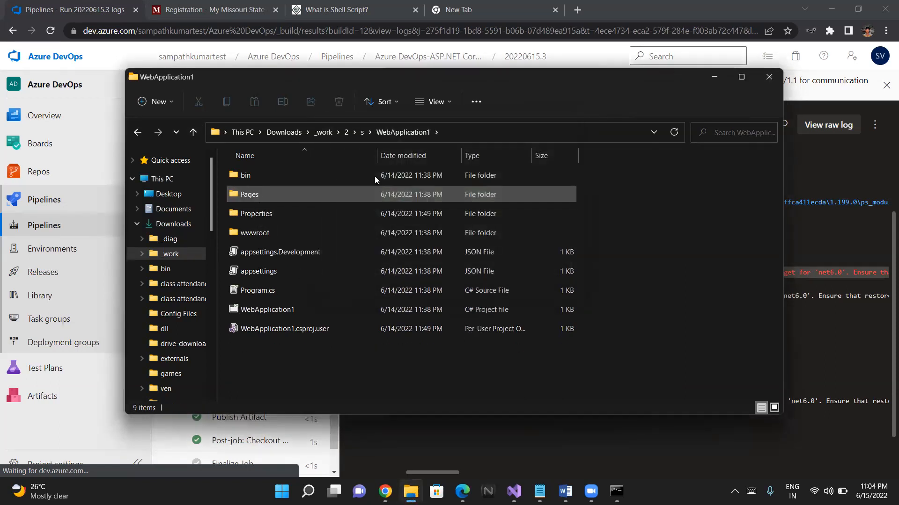
click(769, 77)
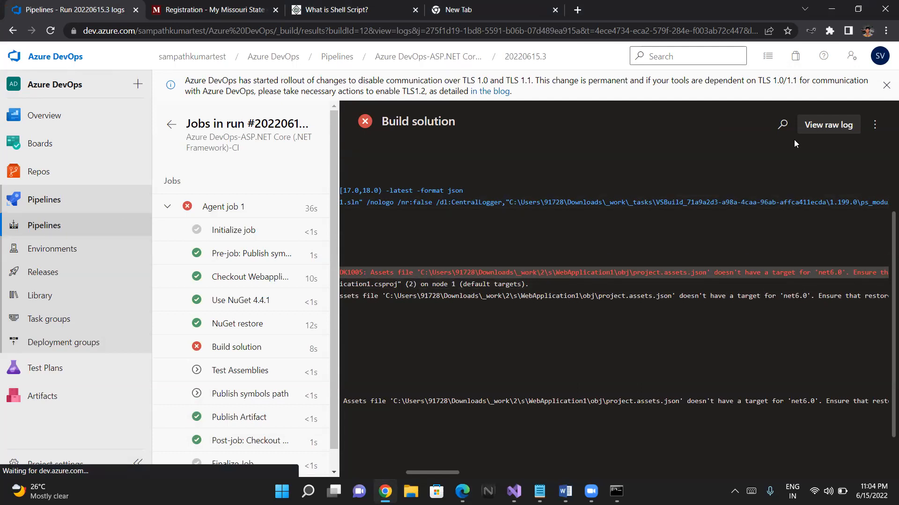
Queue a new run of the ASP.NET Core (.NET Framework)-CI pipeline from its run summary.
click(171, 127)
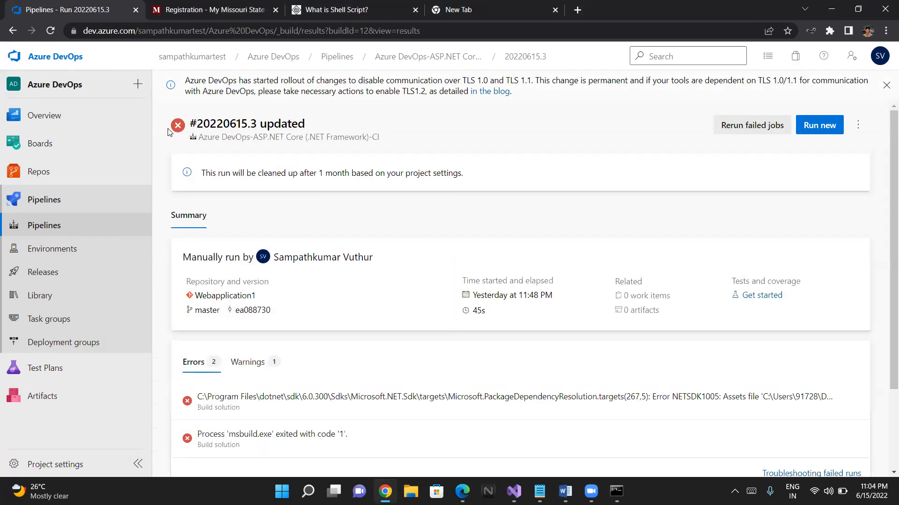
scroll(234, 267, down, 1)
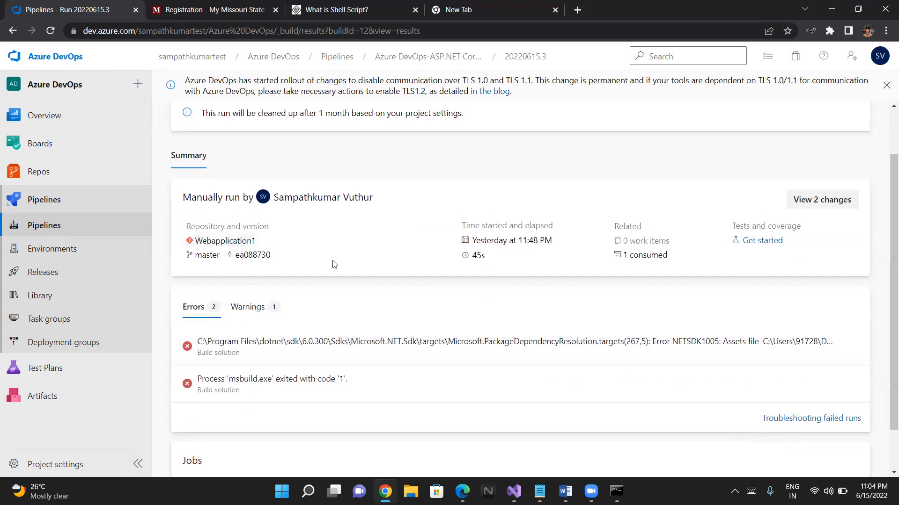
scroll(646, 221, up, 1)
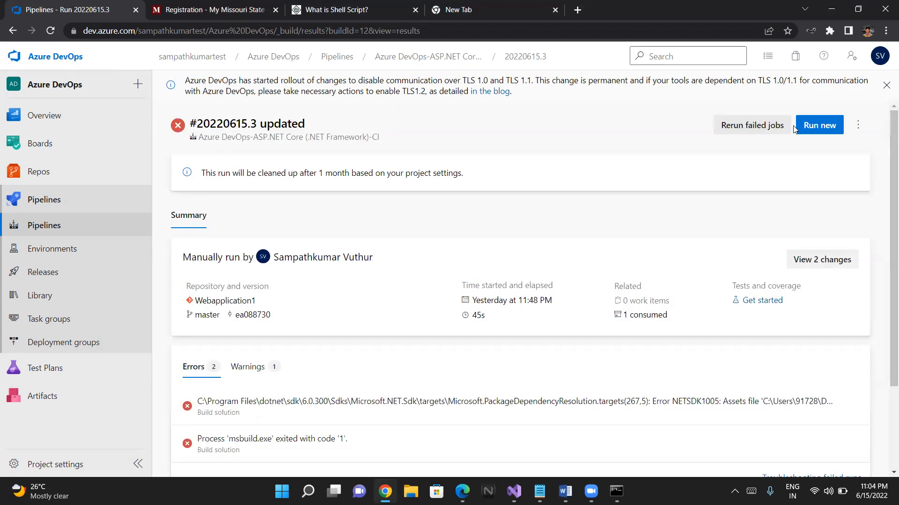
click(812, 129)
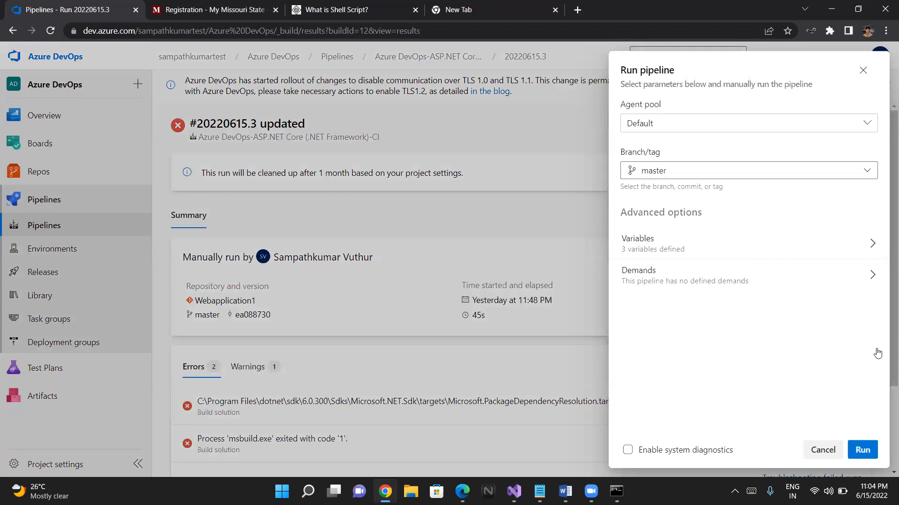
click(864, 449)
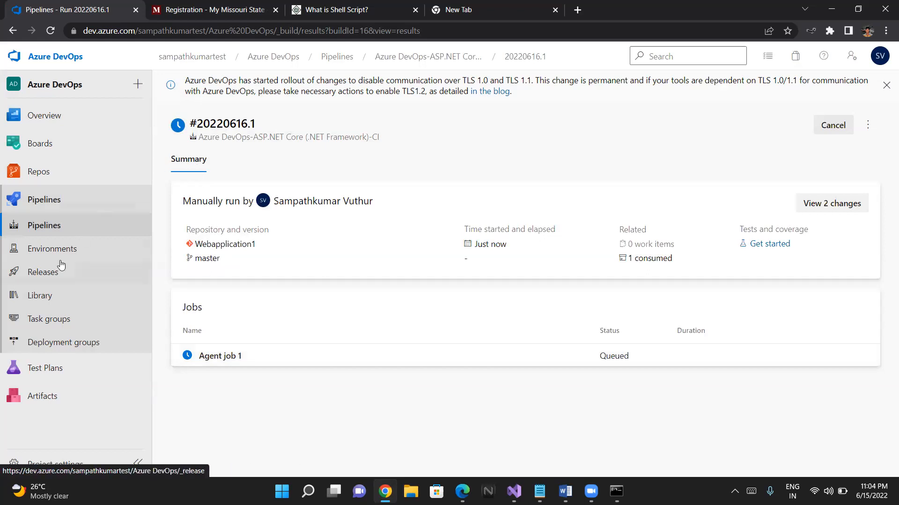
click(41, 237)
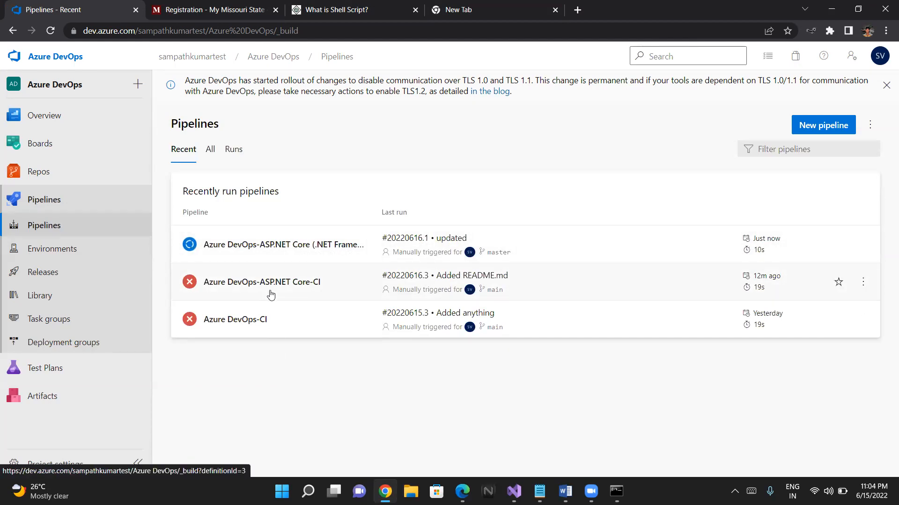
Open run #20220616.1 of the .NET Framework CI pipeline and review its NETSDK1005 build errors.
click(271, 294)
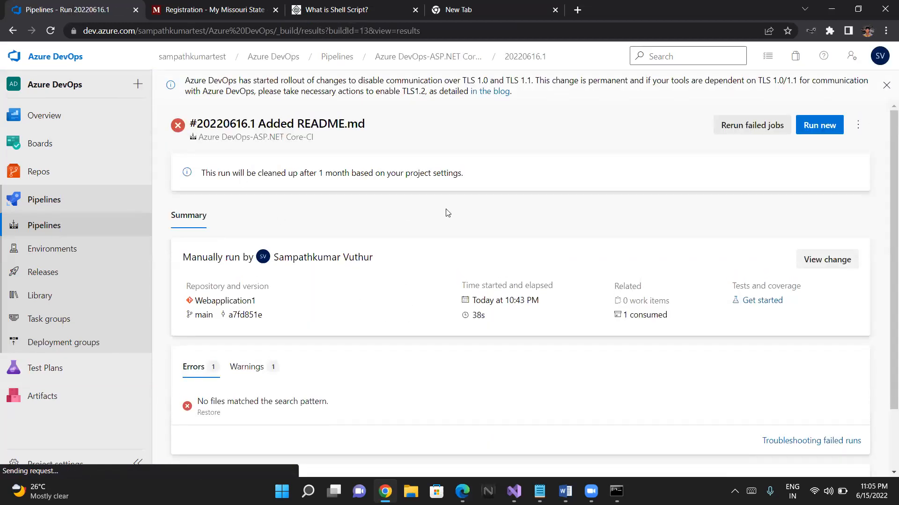
scroll(692, 247, down, 1)
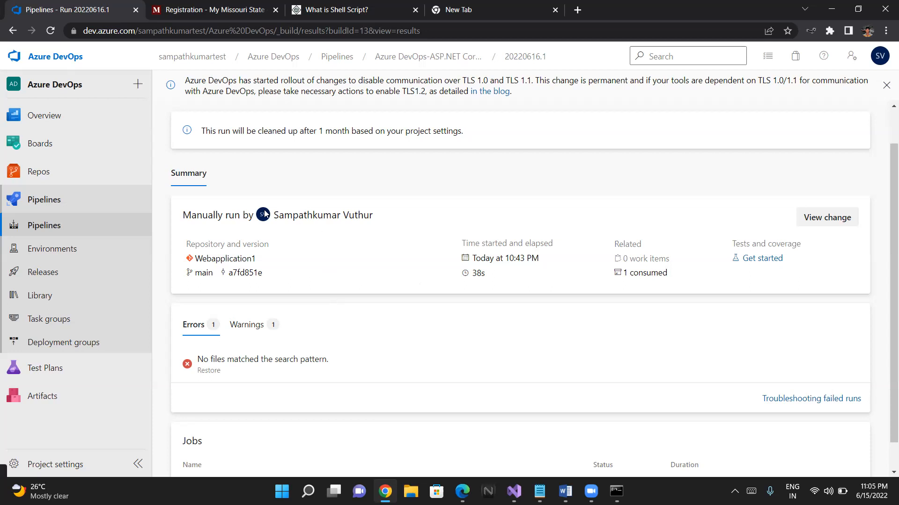
click(60, 229)
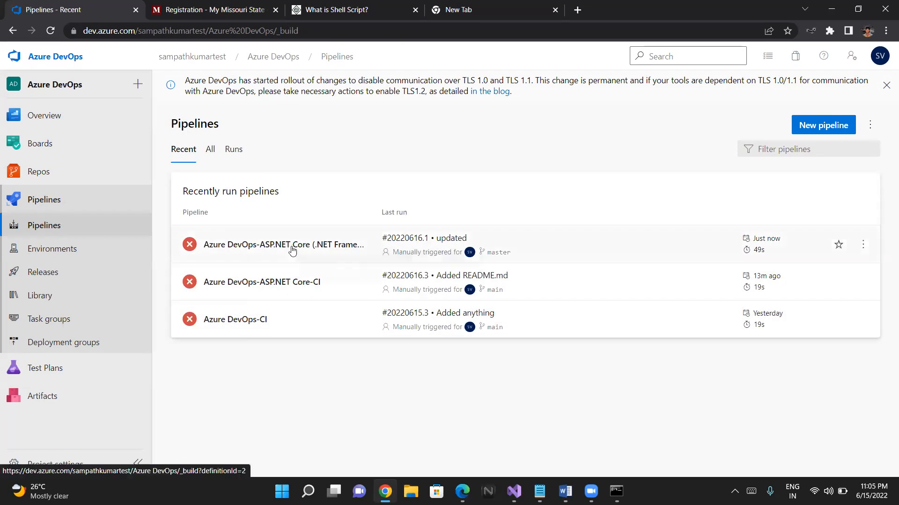
click(292, 250)
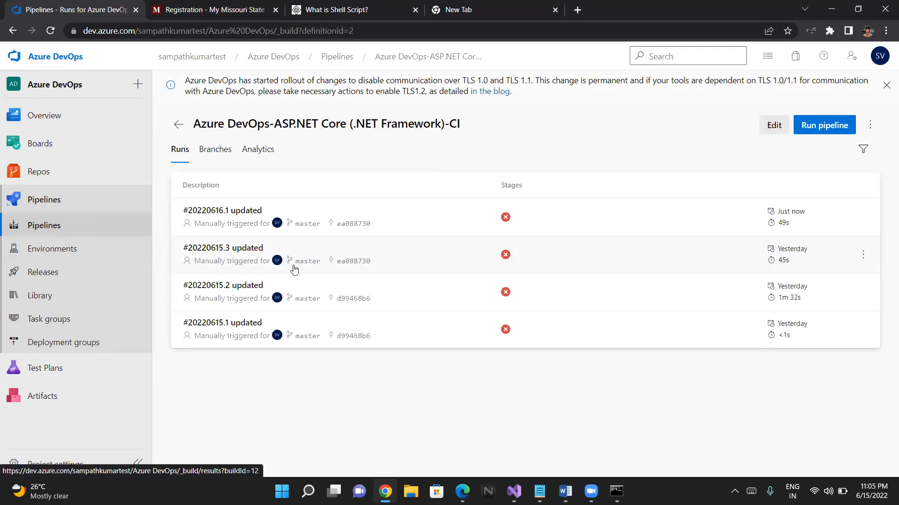
click(248, 224)
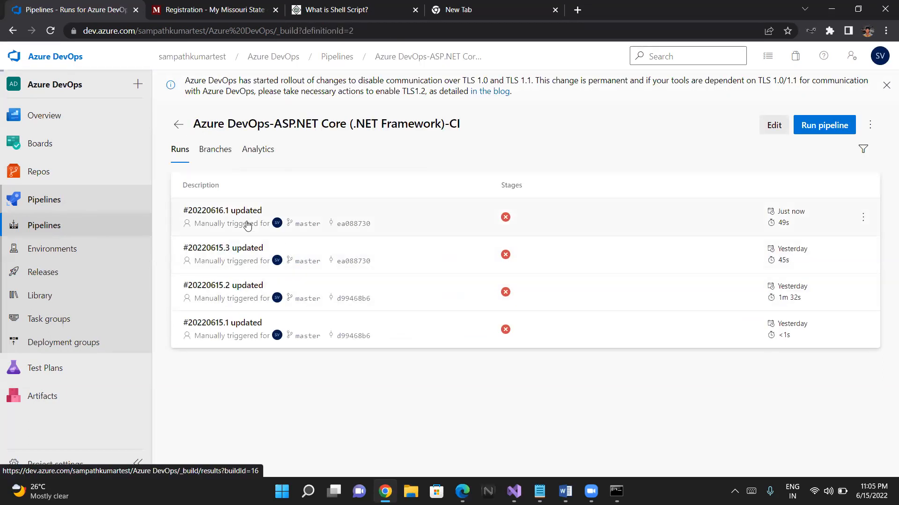
scroll(264, 289, down, 2)
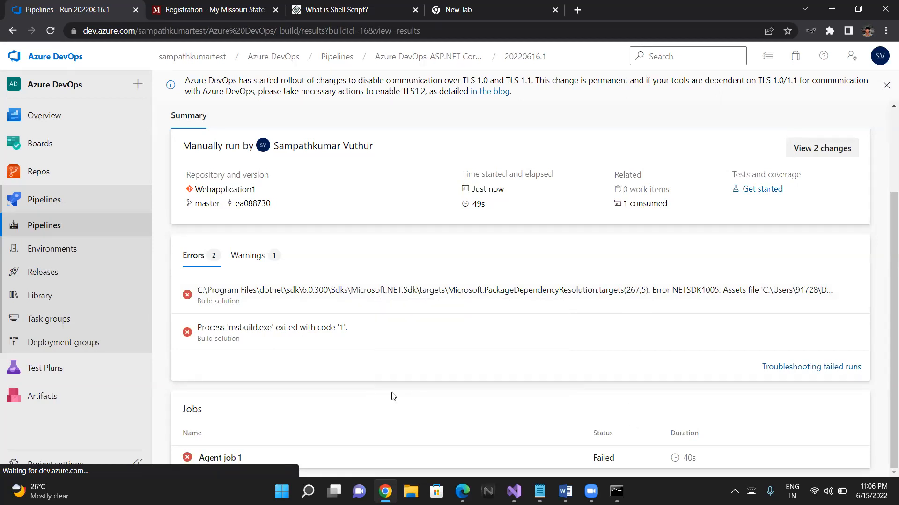
key(alt+Tab)
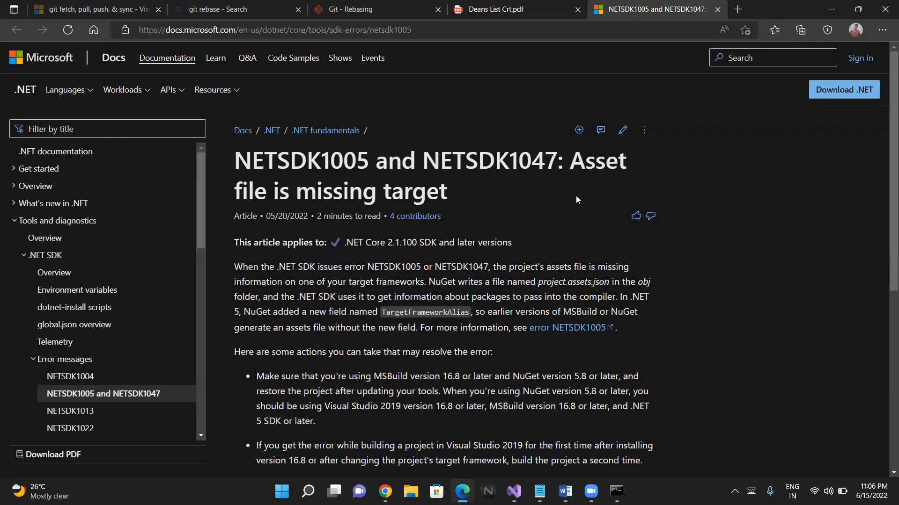
Read the NETSDK1005 fixes: update MSBuild 16.8 and NuGet 5.8, rebuild, delete obj, check TargetFrameworks.
scroll(515, 275, down, 2)
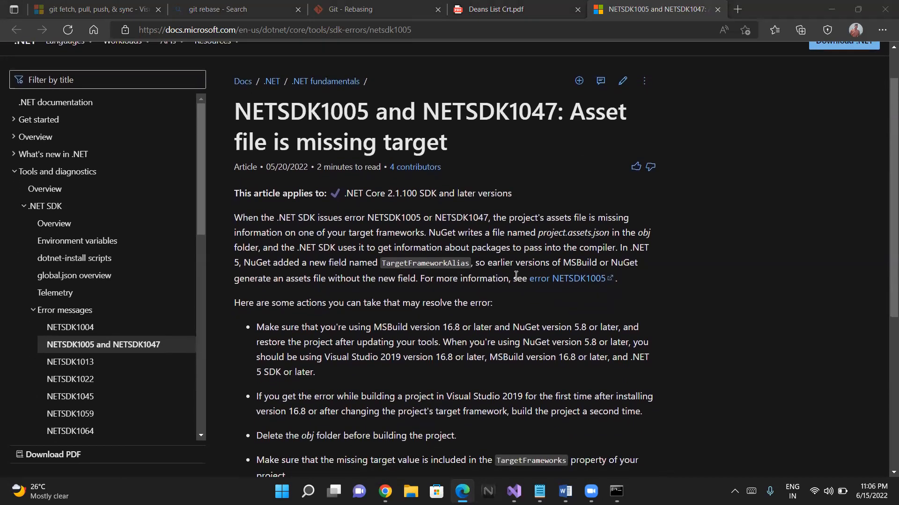
scroll(516, 275, down, 1)
scroll(515, 275, down, 1)
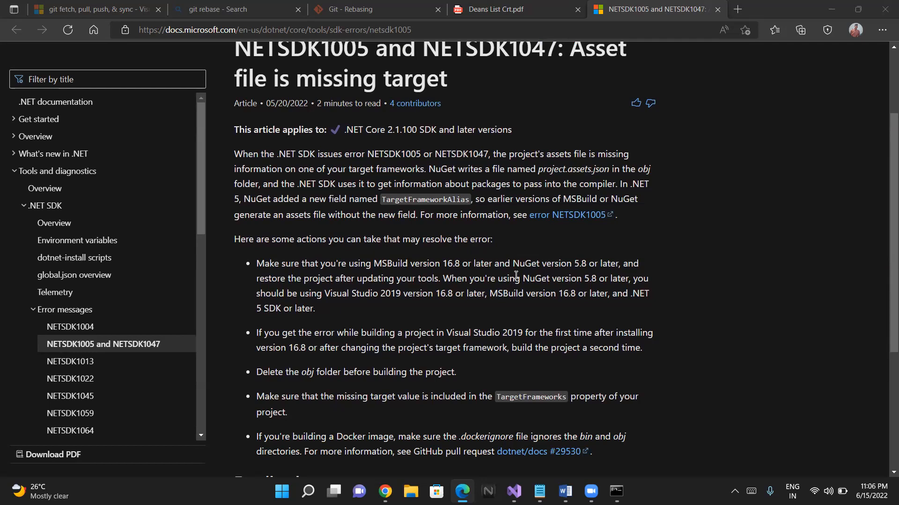
scroll(515, 275, down, 2)
scroll(516, 275, down, 3)
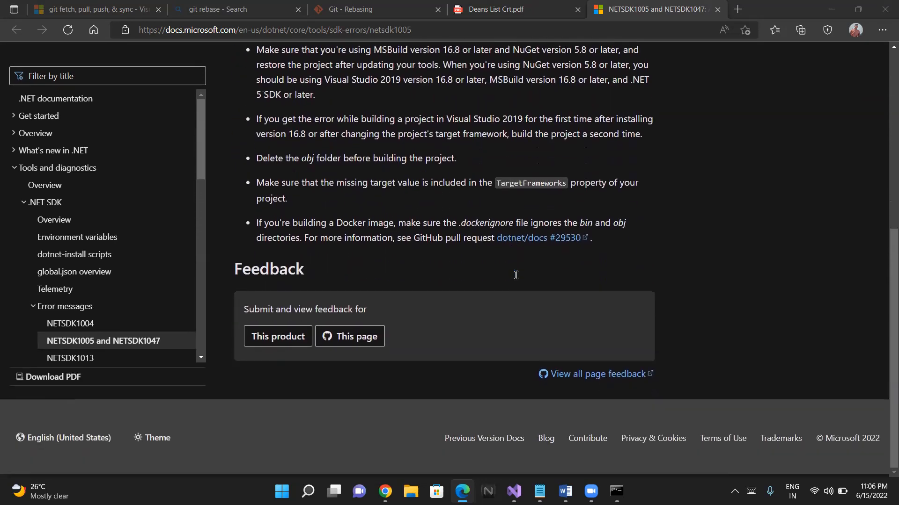
scroll(516, 275, up, 6)
scroll(516, 275, up, 1)
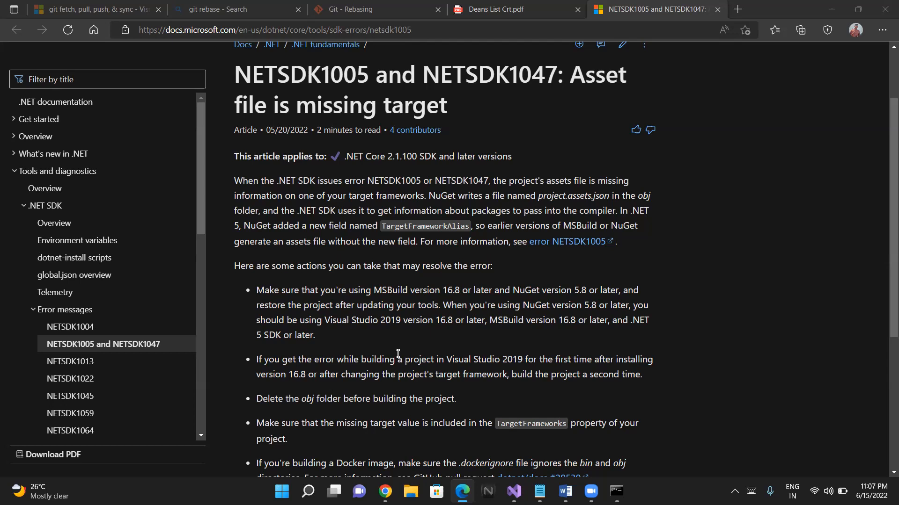
key(super+Tab)
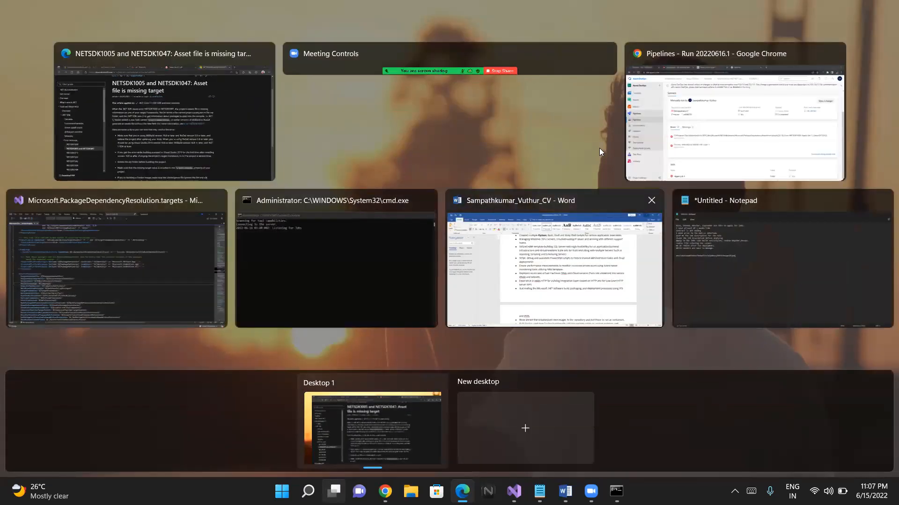
Edit the pipeline and review the Use NuGet 4.4.1 and NuGet restore (**\*.sln) task settings.
click(693, 128)
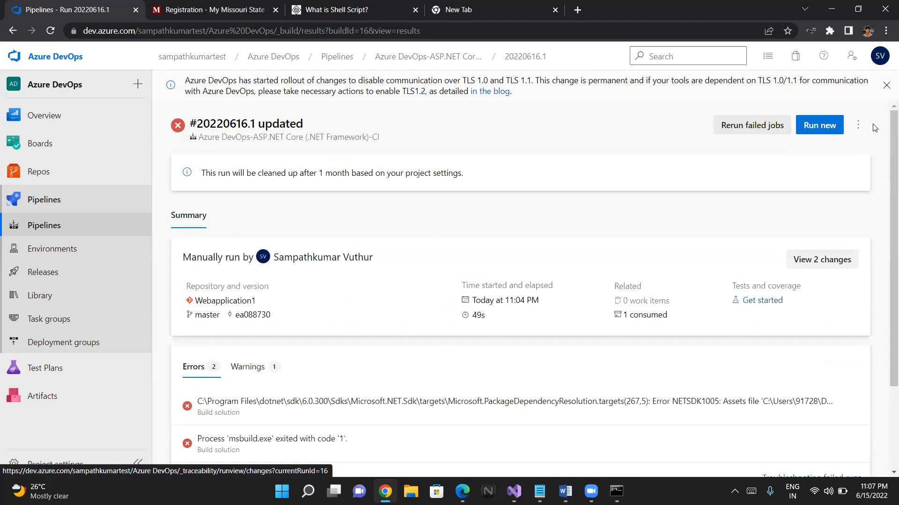
click(864, 128)
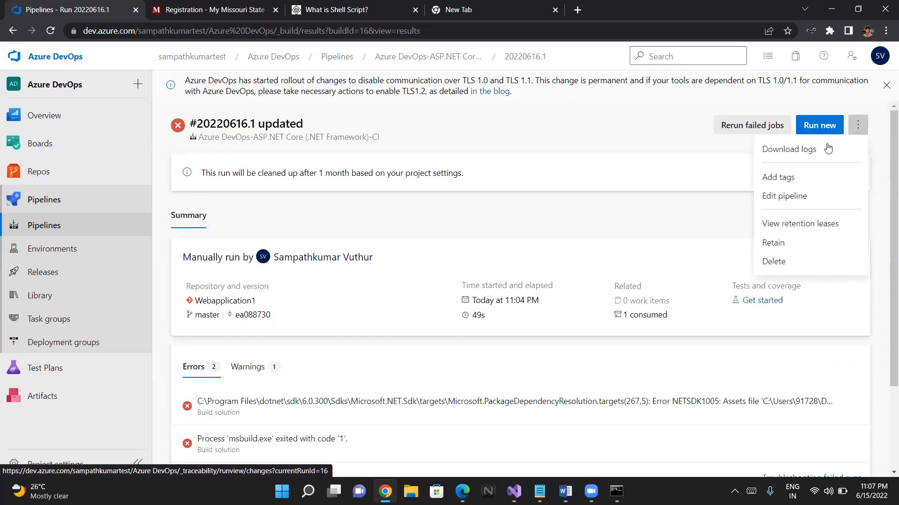
click(800, 196)
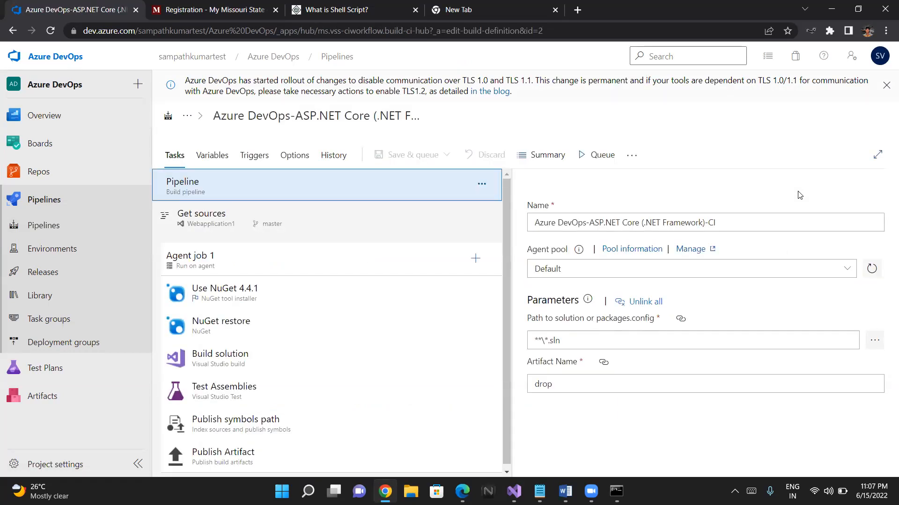
click(314, 298)
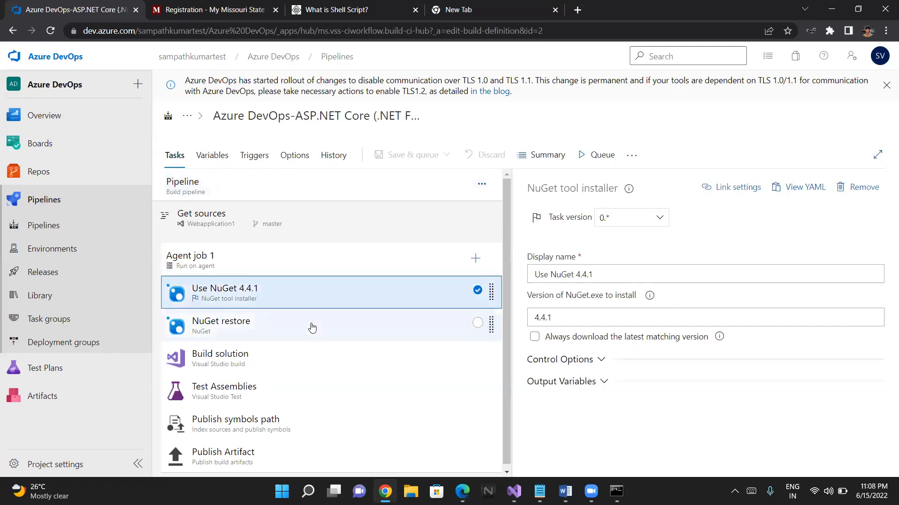
click(313, 327)
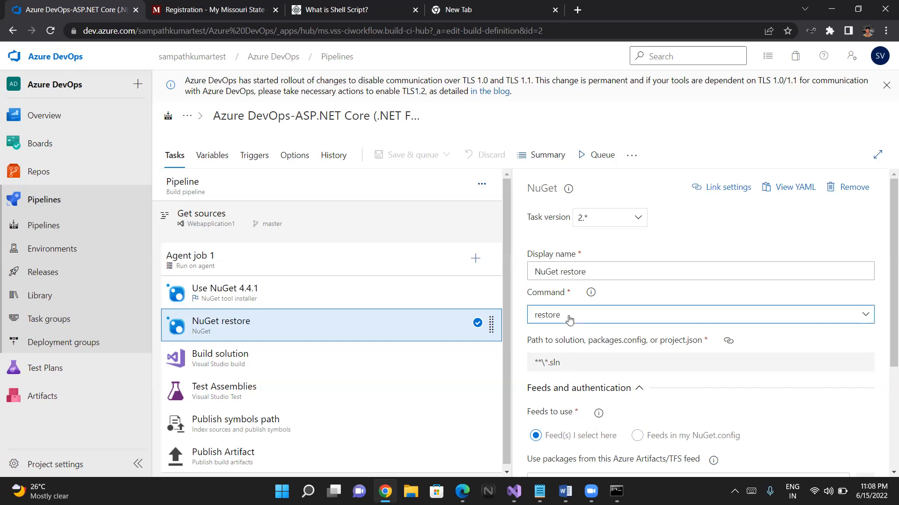
scroll(569, 319, down, 1)
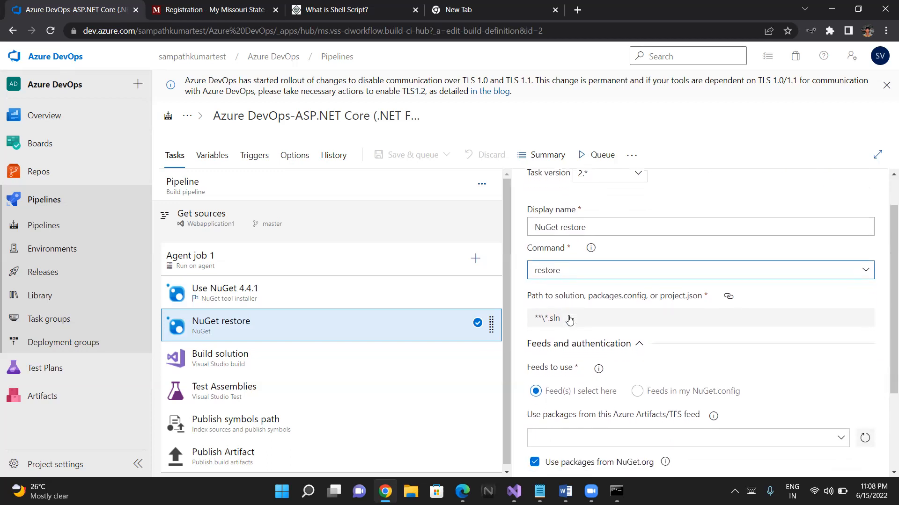
scroll(569, 319, up, 1)
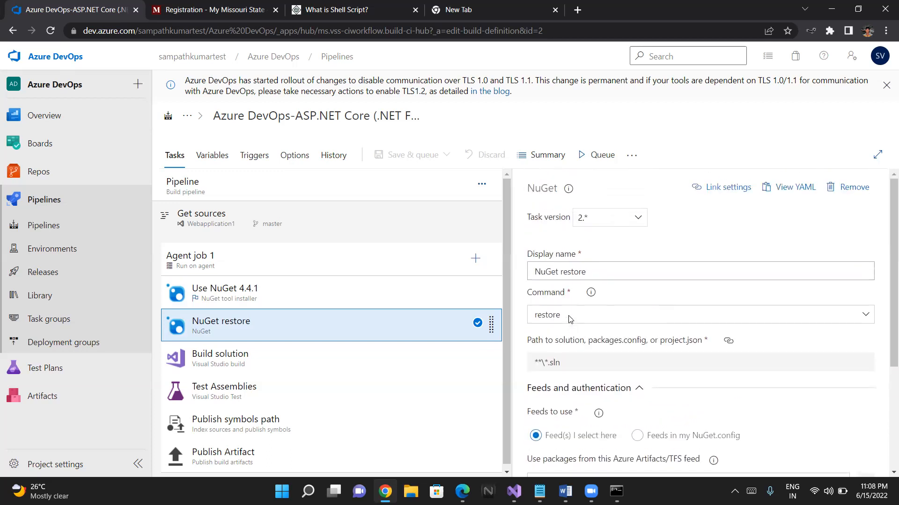
click(465, 291)
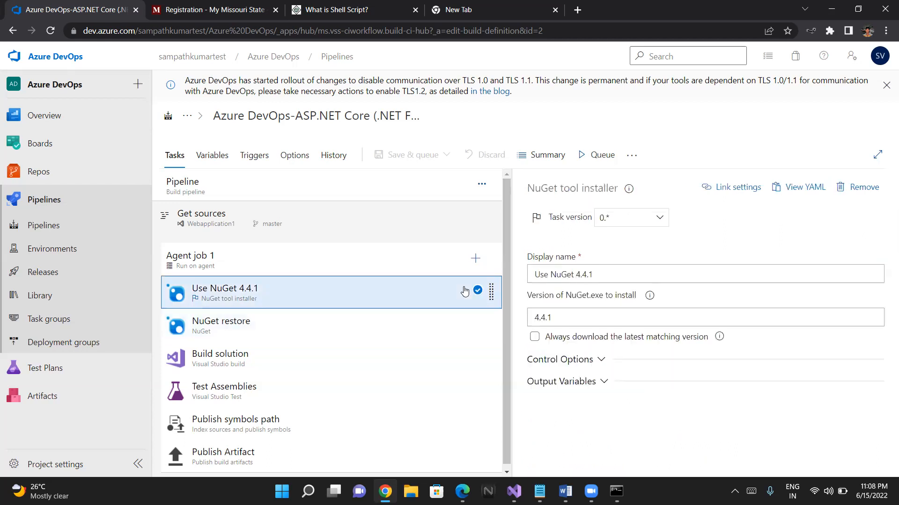
Disable the Use NuGet 4.4.1 and NuGet restore tasks.
right_click(429, 292)
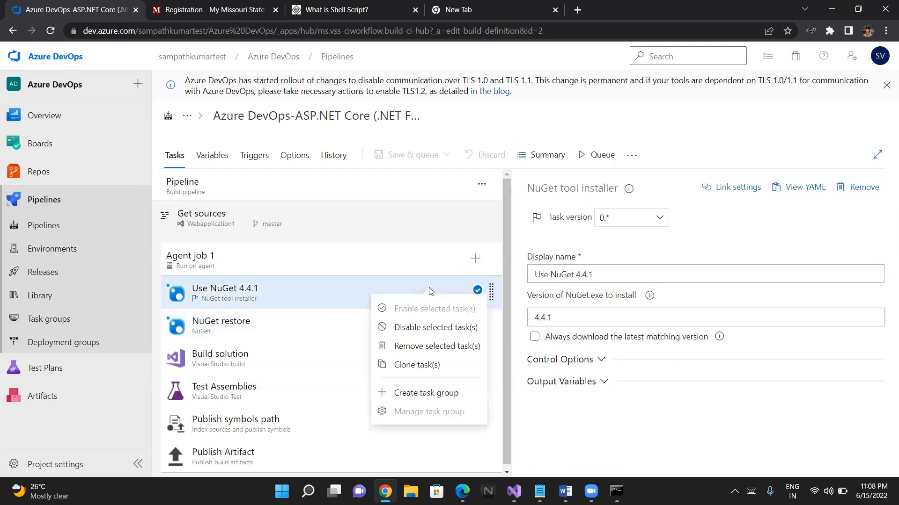
click(418, 327)
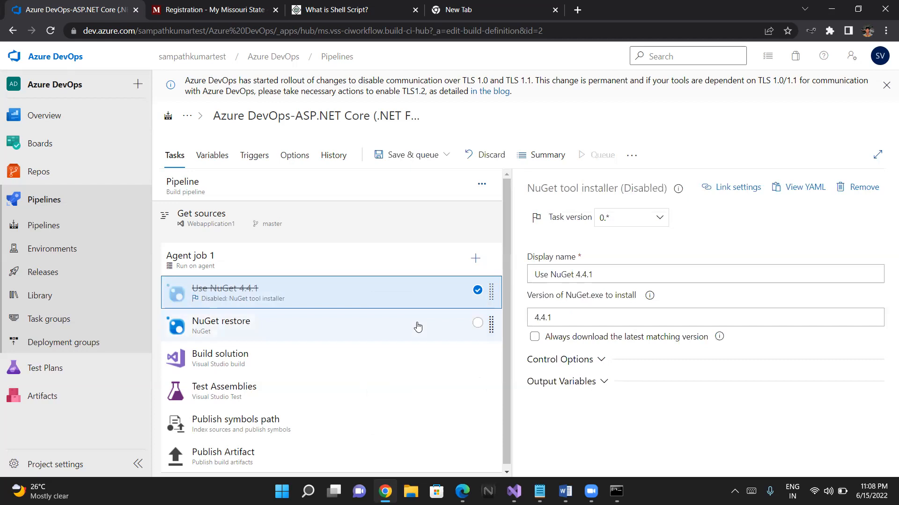
click(359, 324)
right_click(360, 324)
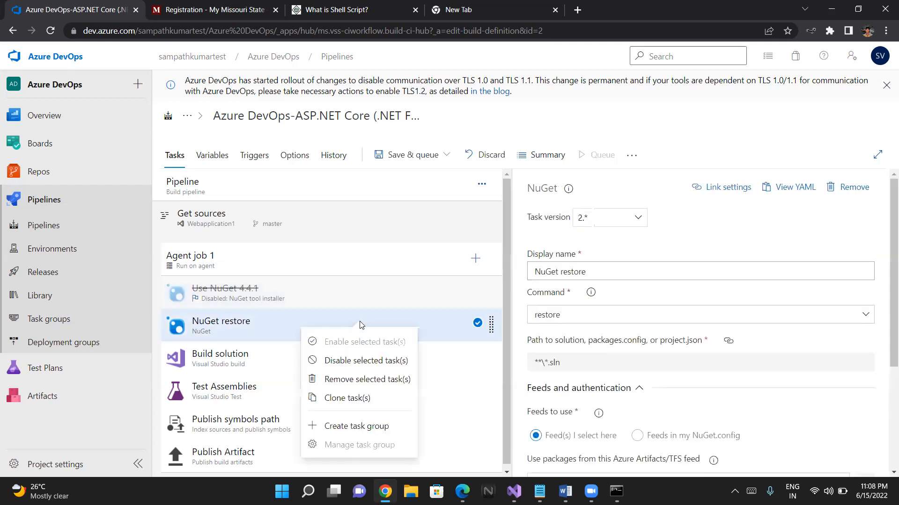
click(359, 363)
scroll(361, 370, down, 1)
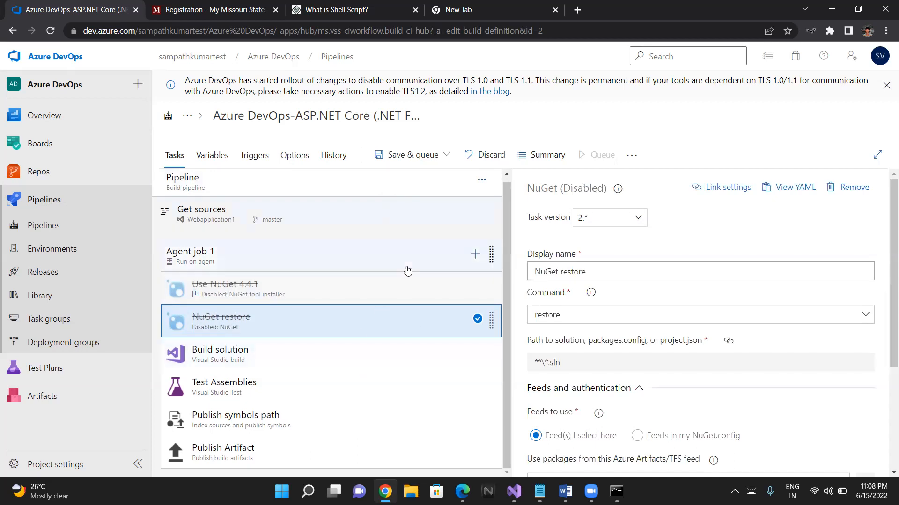
click(298, 357)
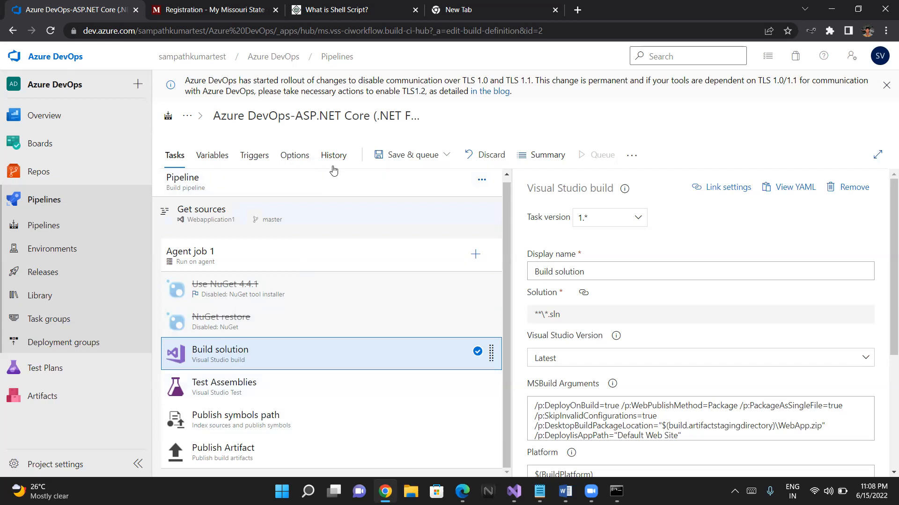
Unlink all pipeline parameters and confirm, returning to the Build solution task.
click(228, 181)
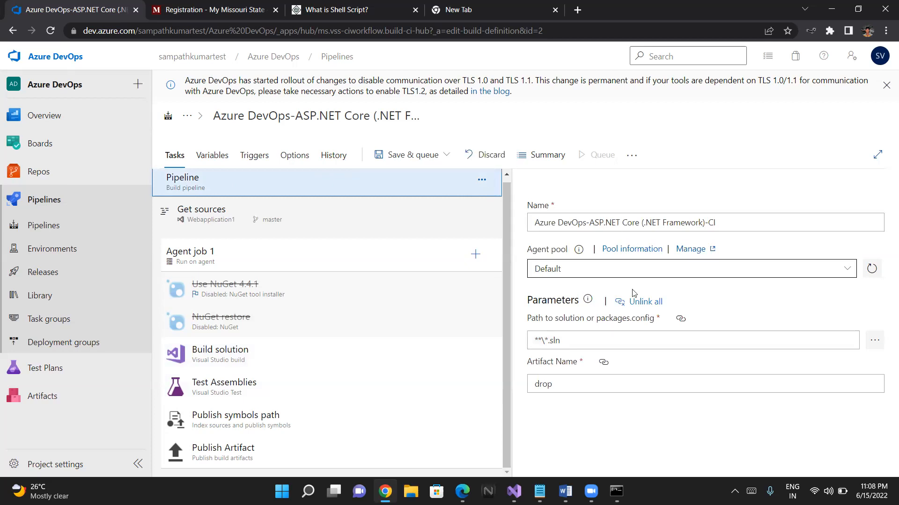
click(635, 303)
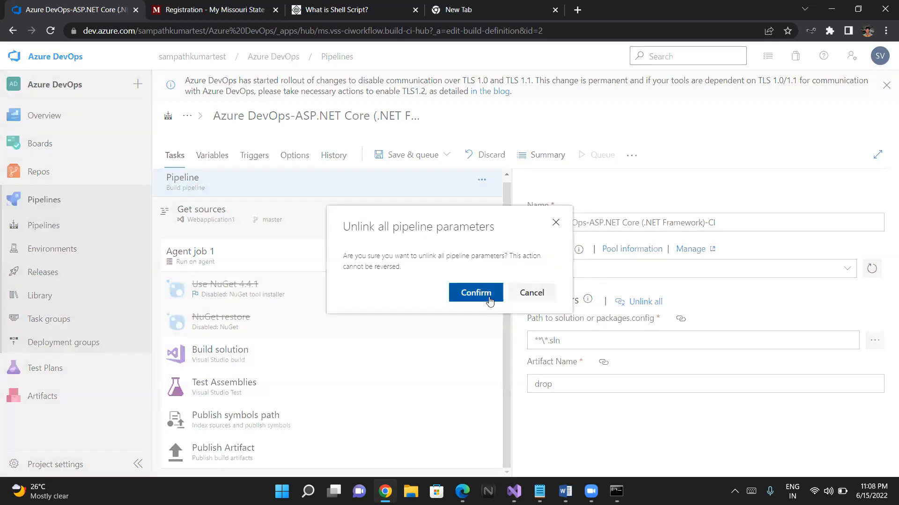
click(489, 298)
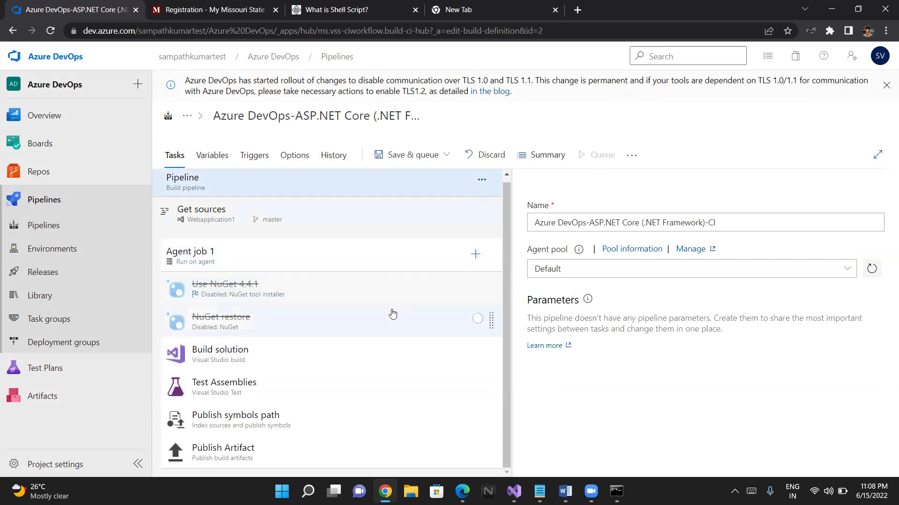
click(302, 360)
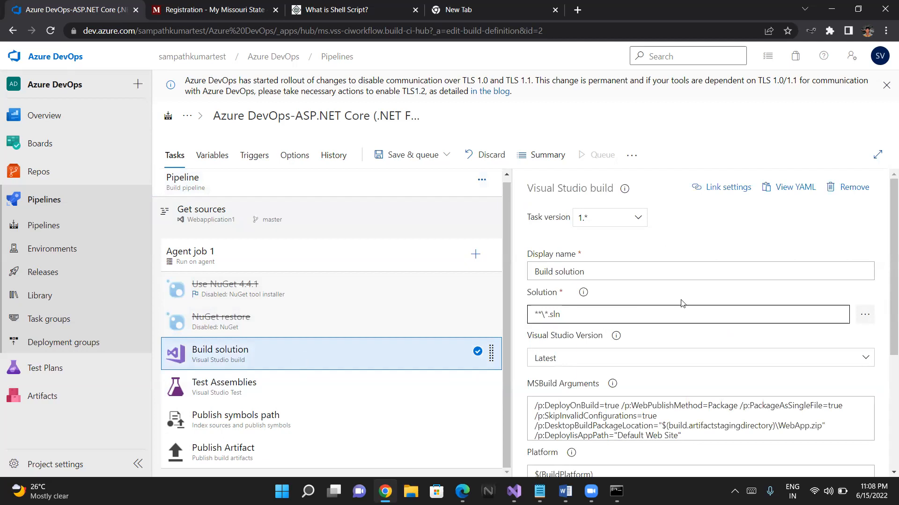
Set the Build solution path to WebApplication1.sln, check its MSBuild arguments, and choose Save & queue.
click(865, 314)
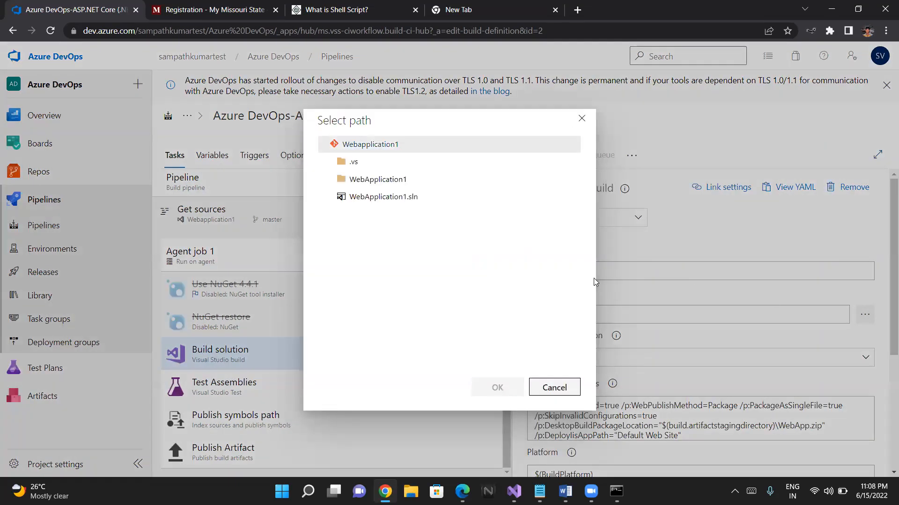
click(394, 181)
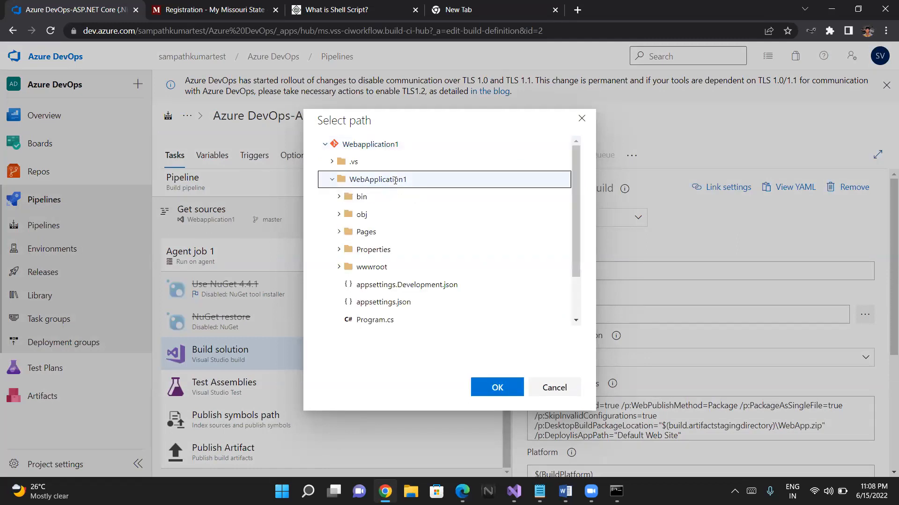
click(330, 182)
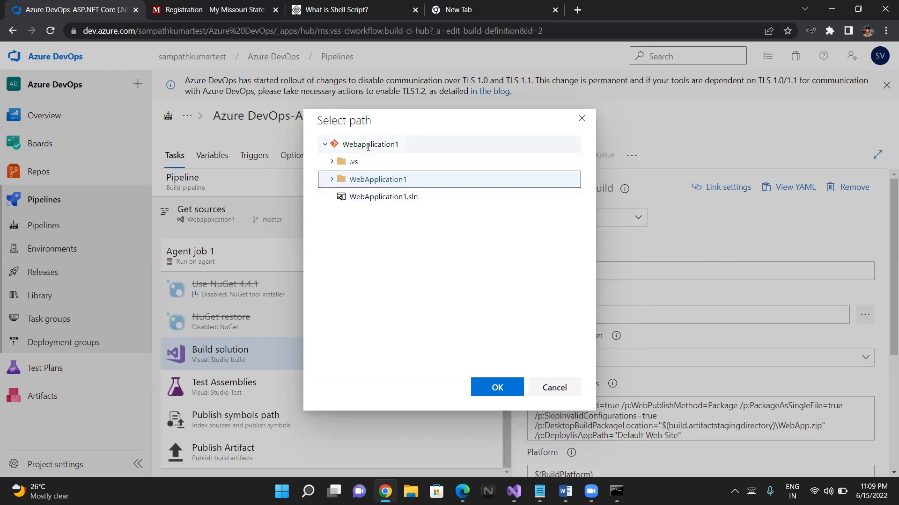
click(377, 200)
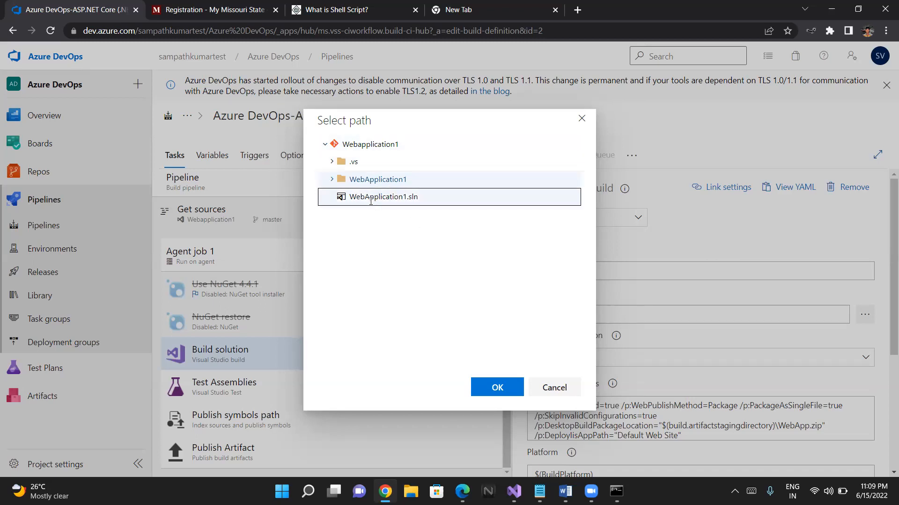
click(495, 394)
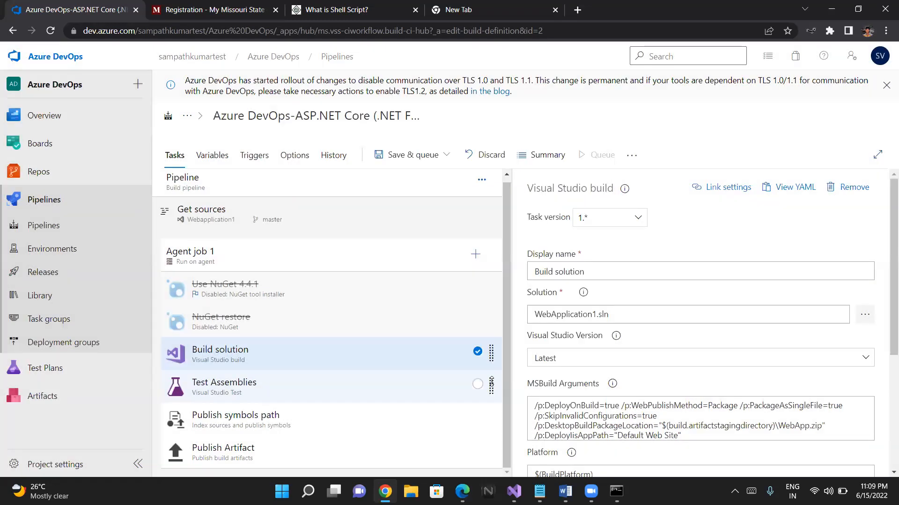
scroll(652, 388, down, 2)
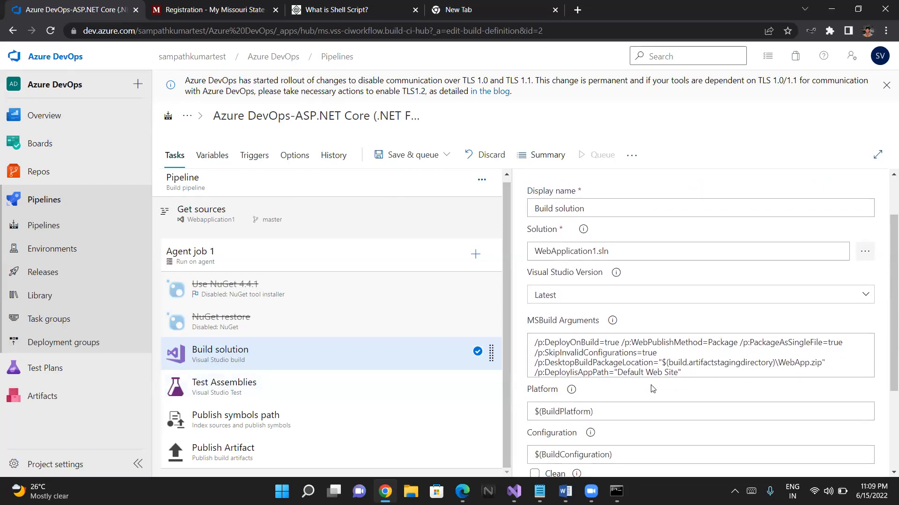
scroll(652, 389, down, 1)
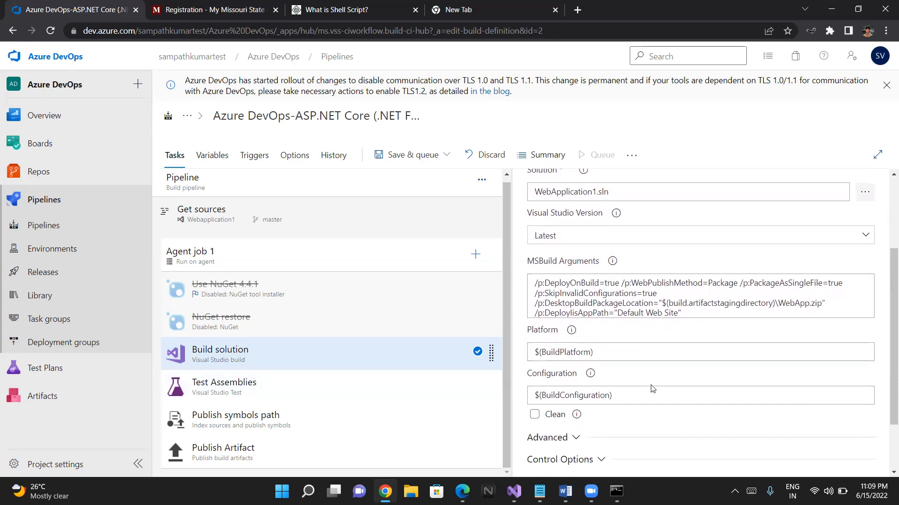
scroll(652, 388, down, 1)
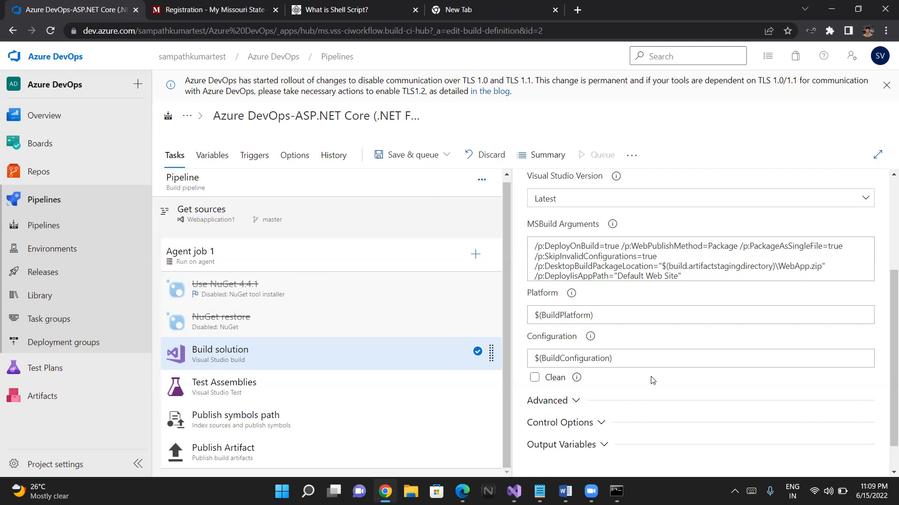
click(422, 156)
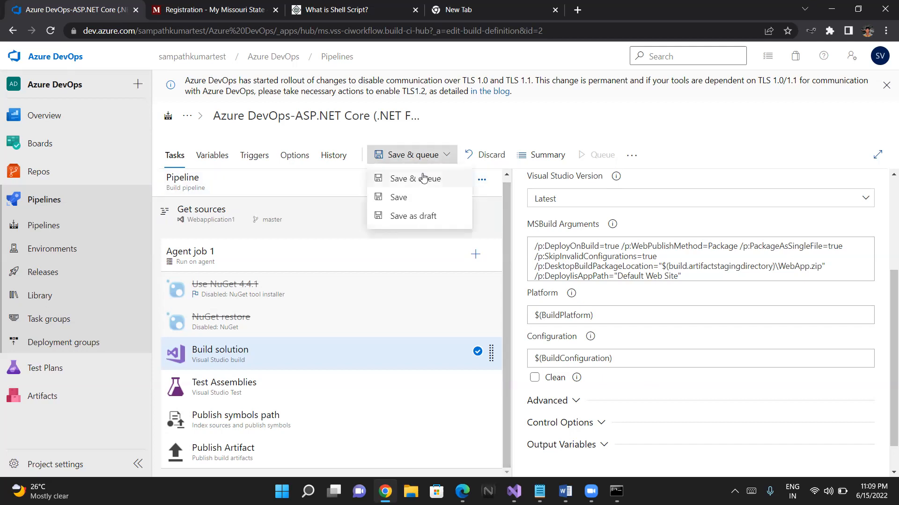
click(423, 178)
Save and run the pipeline, then follow the Agent job 1 log for run #20220616.2.
click(856, 450)
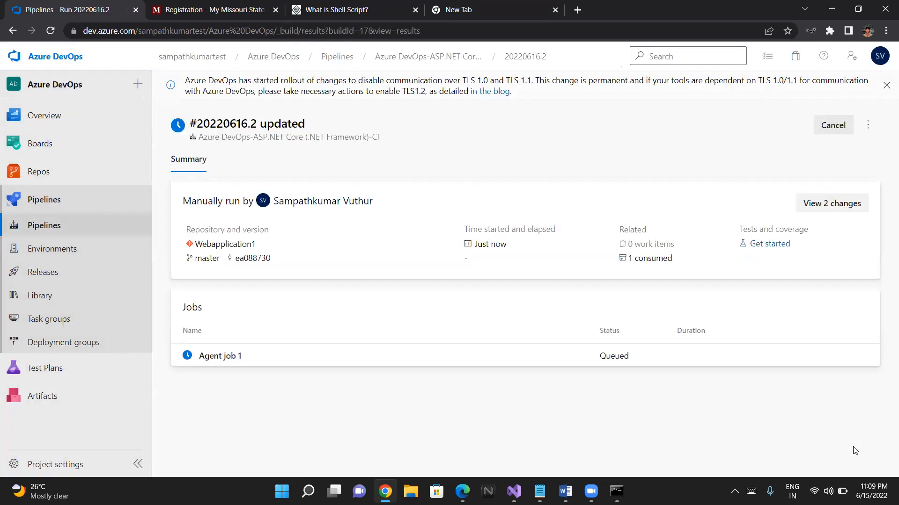
click(237, 365)
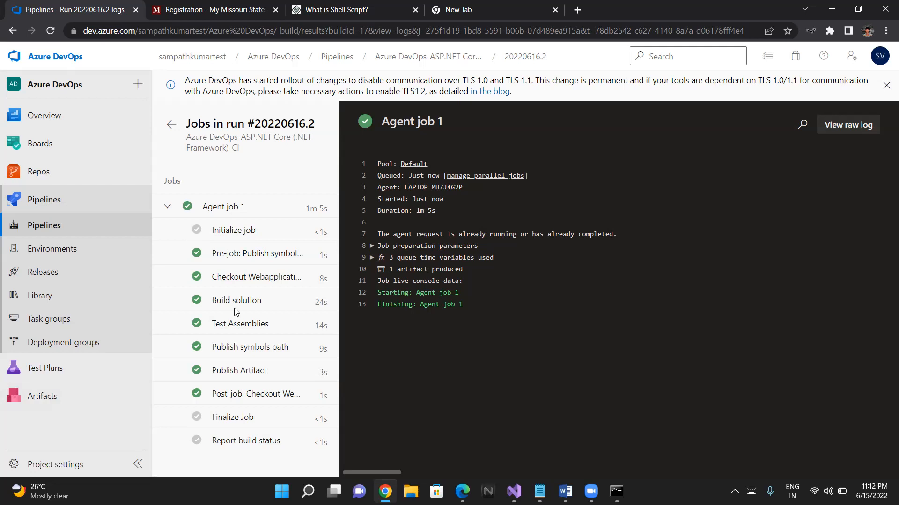
Open the run's published artifact and expand 'drop' to list WebApp.zip and the deploy files.
click(405, 271)
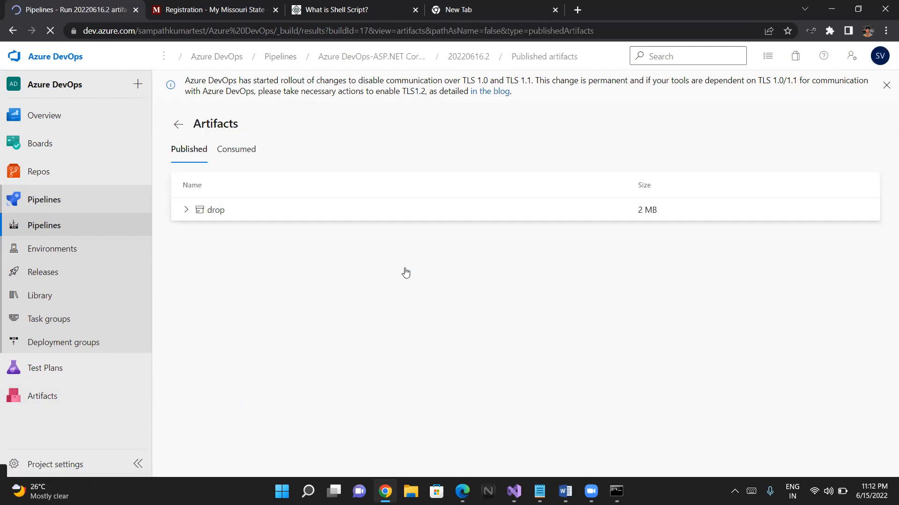
click(212, 214)
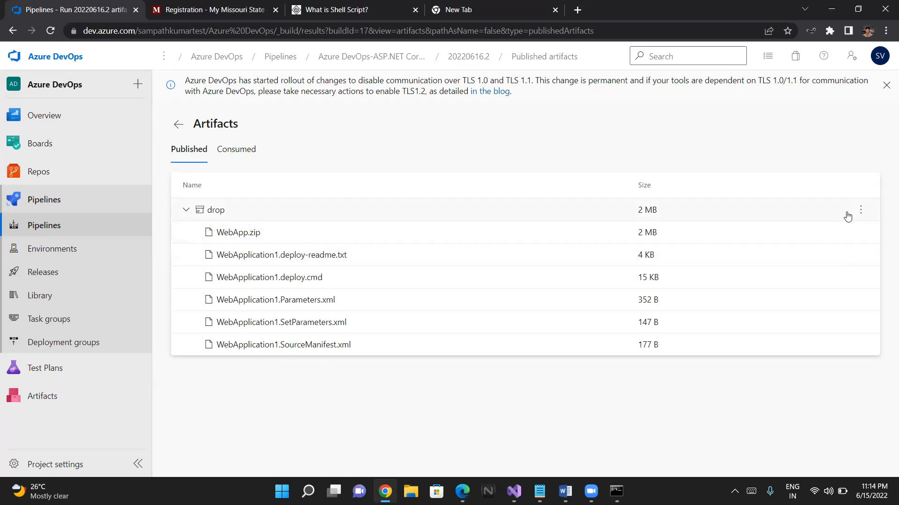
Download the WebApp.zip artifact from drop and open it in WinRAR from its download folder.
click(861, 214)
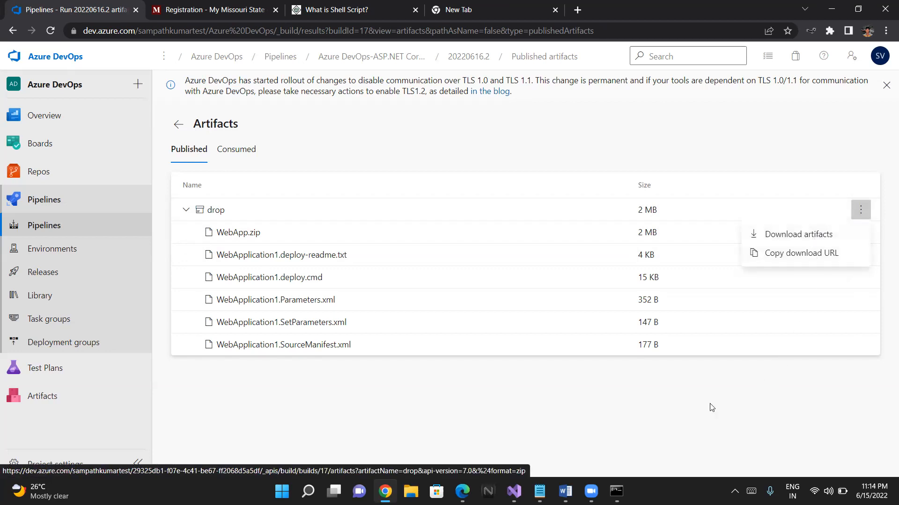
click(640, 376)
click(246, 232)
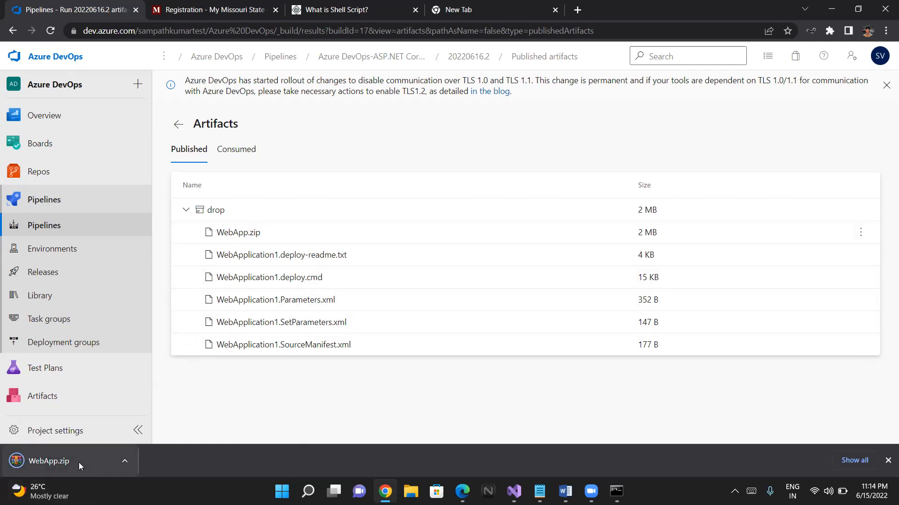
click(120, 461)
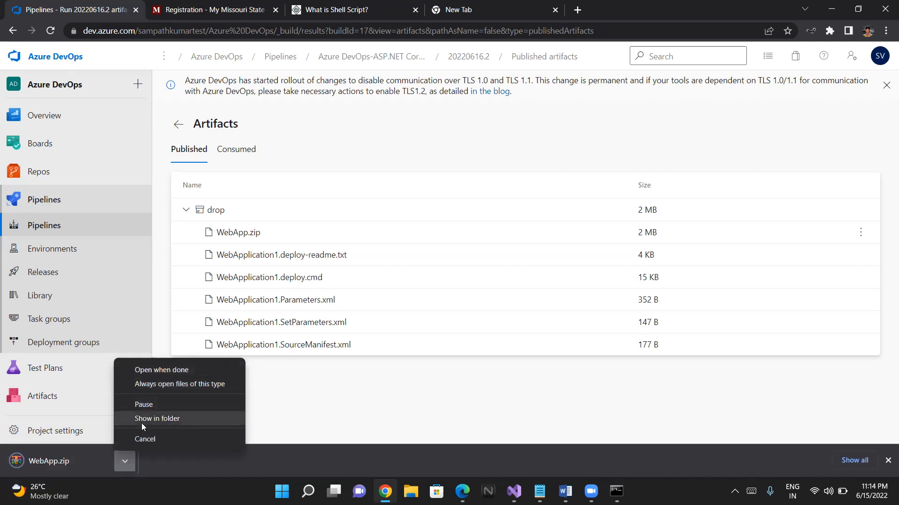
click(121, 463)
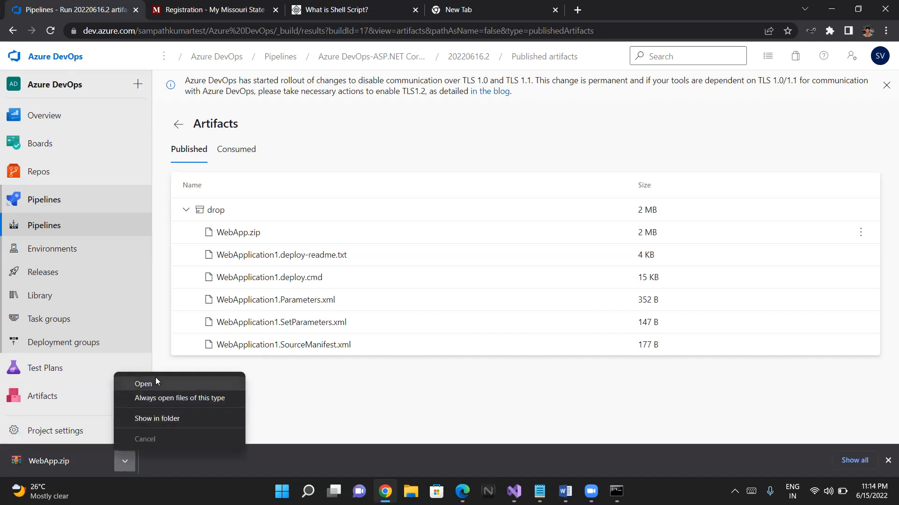
click(192, 419)
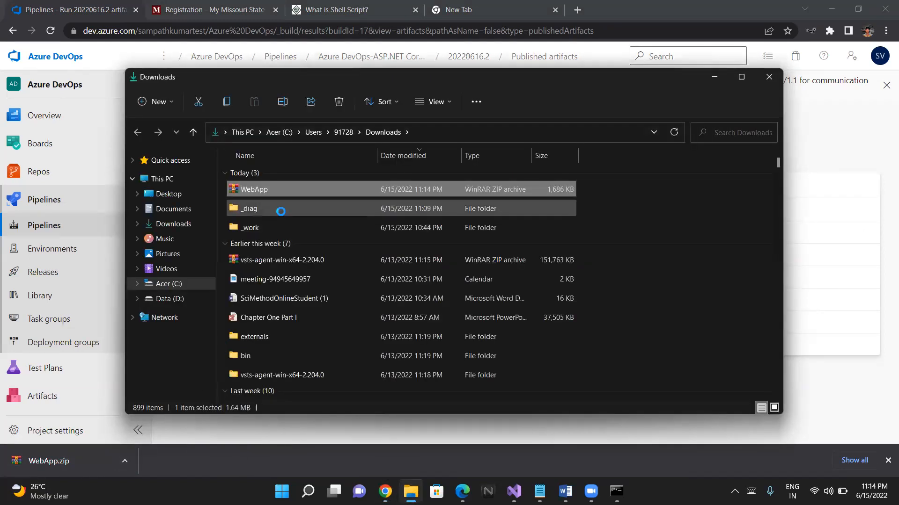
double_click(288, 189)
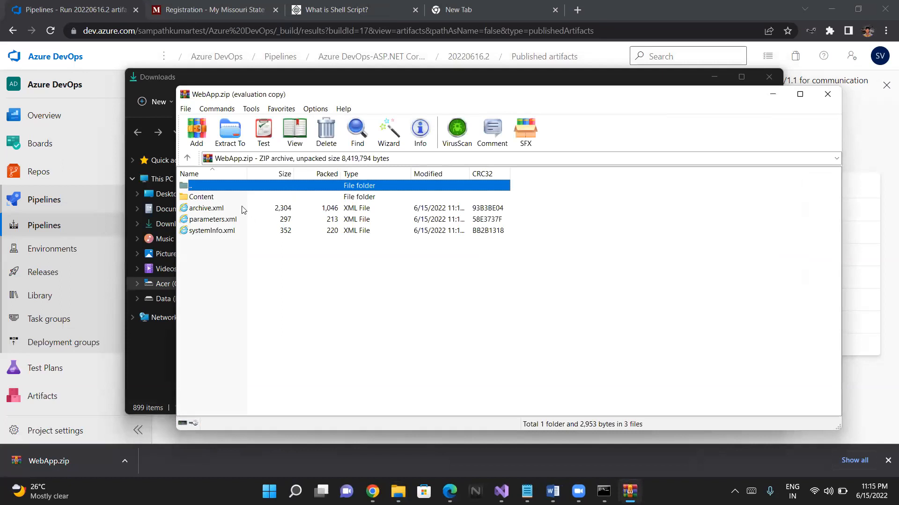
Dismiss the trial reminder and drill from Content through C_C, Users and Downloads into _work.
click(555, 268)
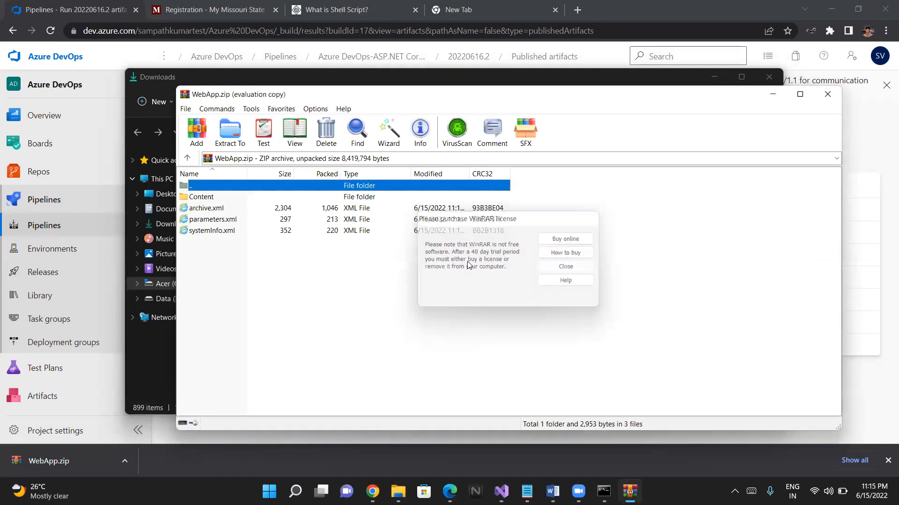
click(238, 211)
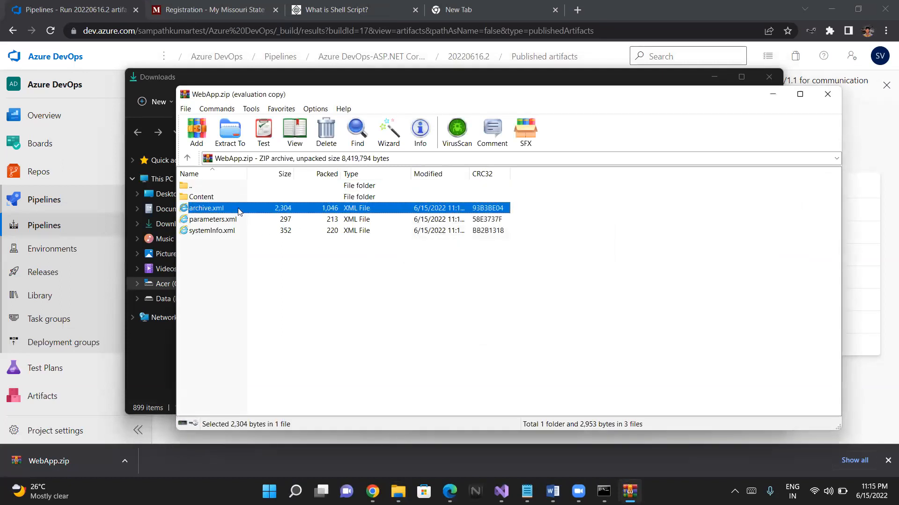
click(216, 197)
double_click(215, 197)
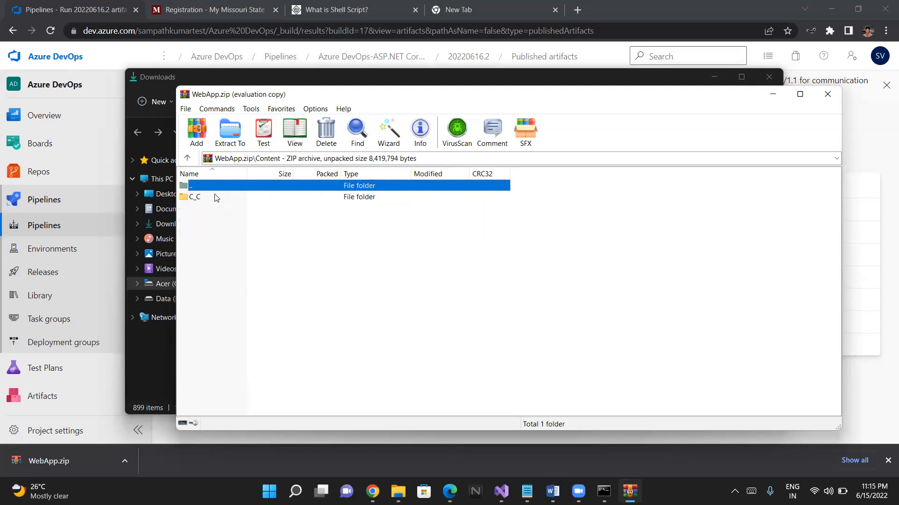
click(208, 197)
double_click(208, 197)
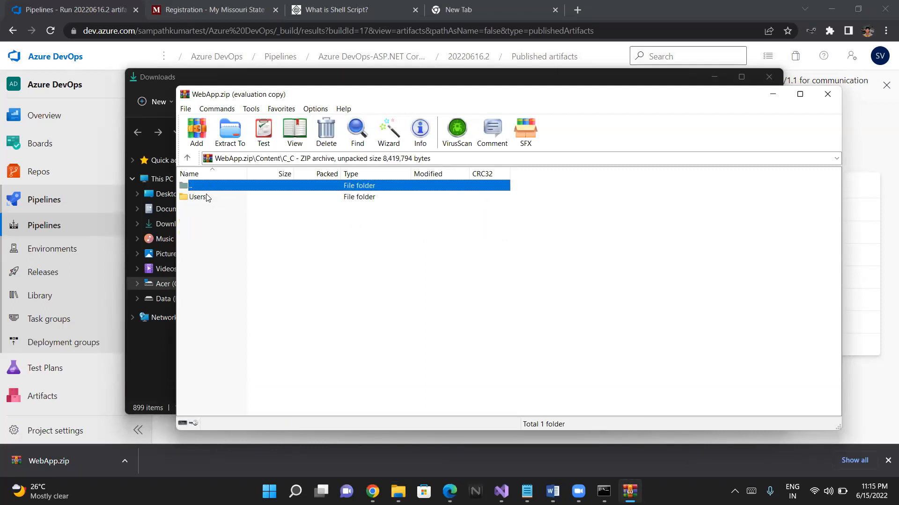
double_click(206, 197)
double_click(204, 197)
double_click(205, 197)
click(202, 197)
double_click(202, 197)
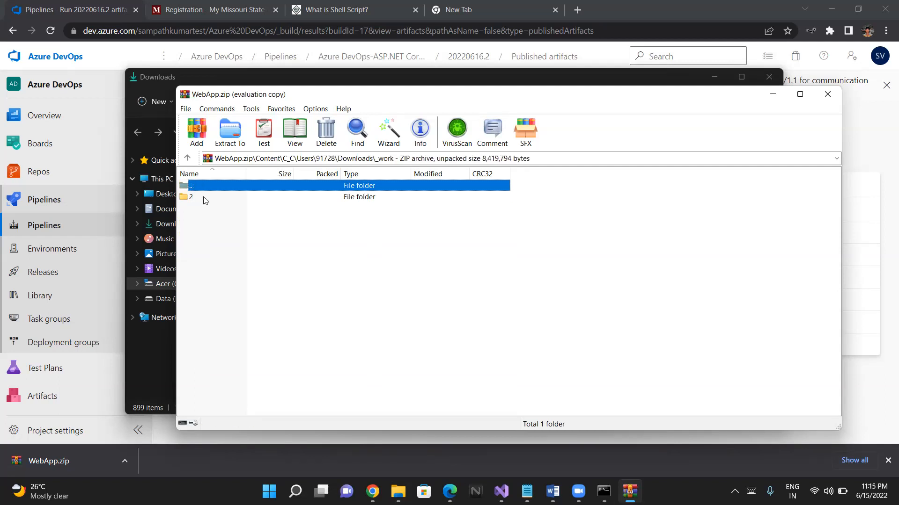
Continue through 2, s, WebApplication1, obj, Release and net6.0 down to PubTmp\Out.
double_click(200, 197)
click(201, 197)
double_click(200, 197)
double_click(200, 197)
double_click(200, 197)
click(199, 197)
double_click(199, 197)
click(199, 197)
double_click(200, 197)
click(199, 197)
double_click(199, 197)
double_click(199, 197)
double_click(200, 197)
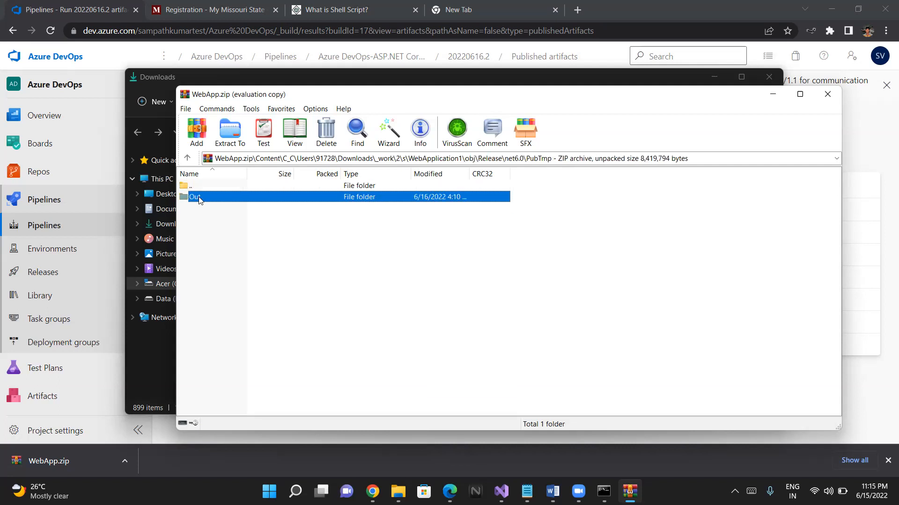
Check the wwwroot folder, return to Out, and select the WebApplication executable.
double_click(199, 197)
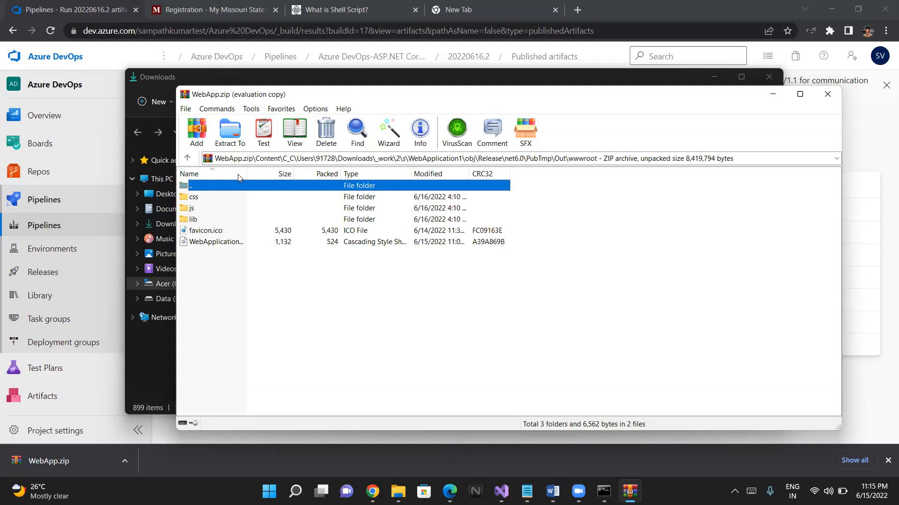
click(187, 158)
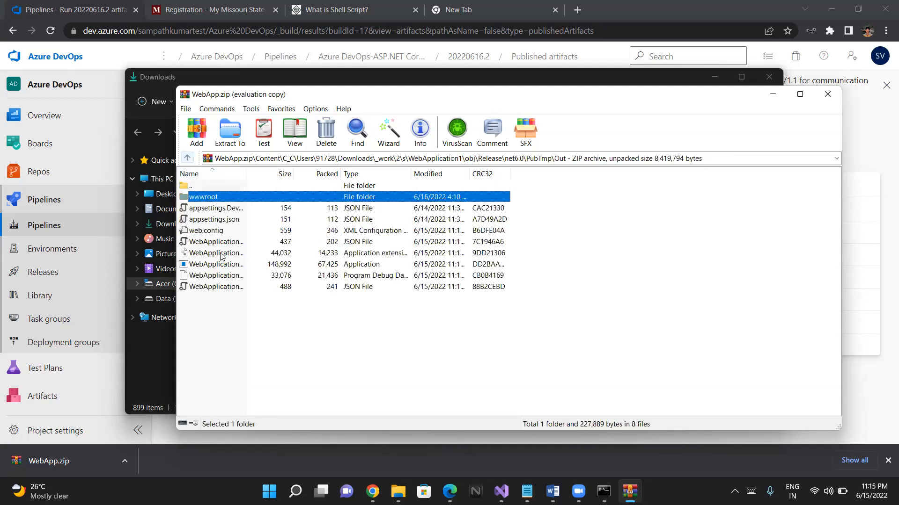
double_click(197, 197)
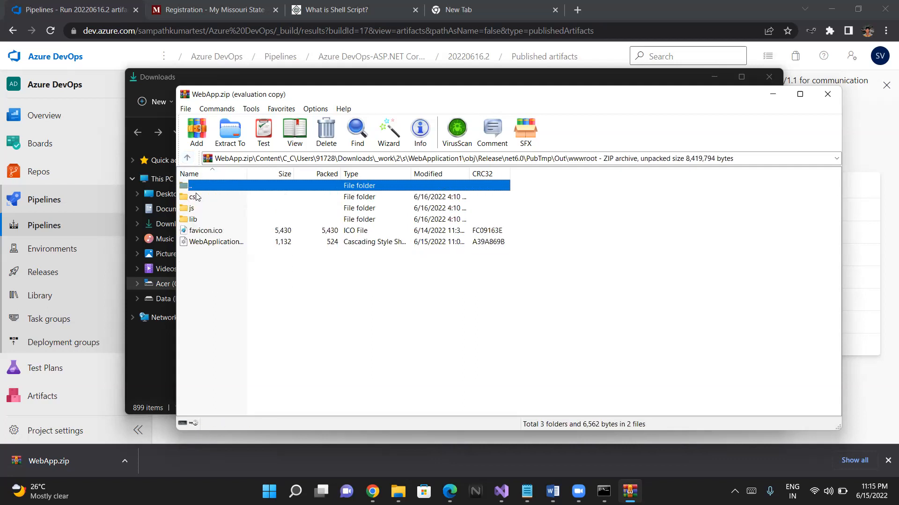
click(187, 158)
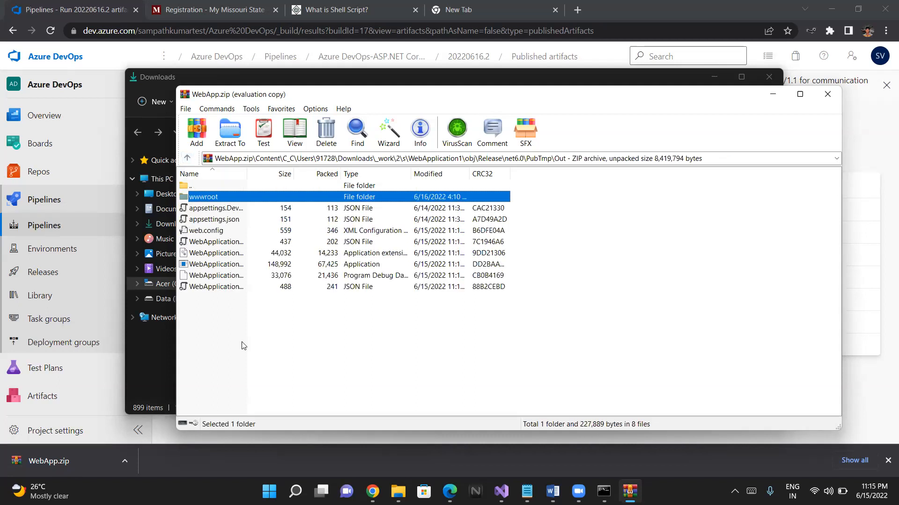
click(242, 346)
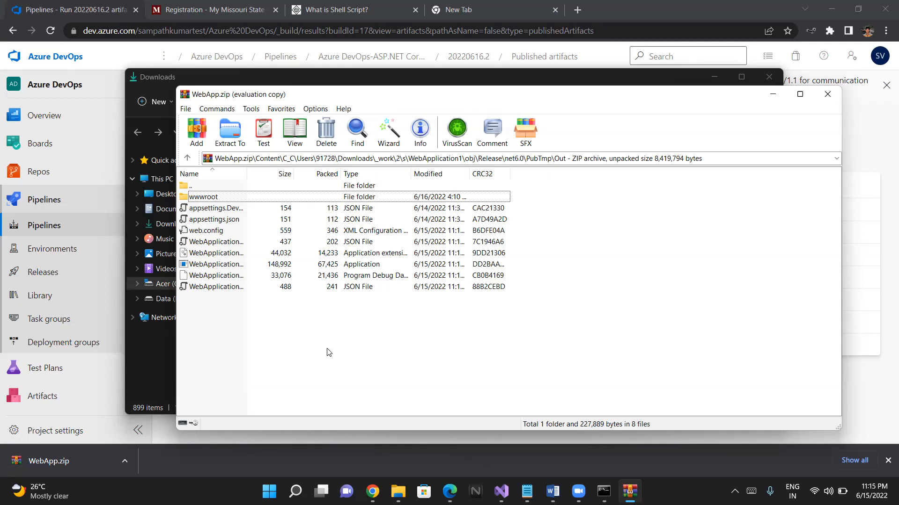
click(252, 265)
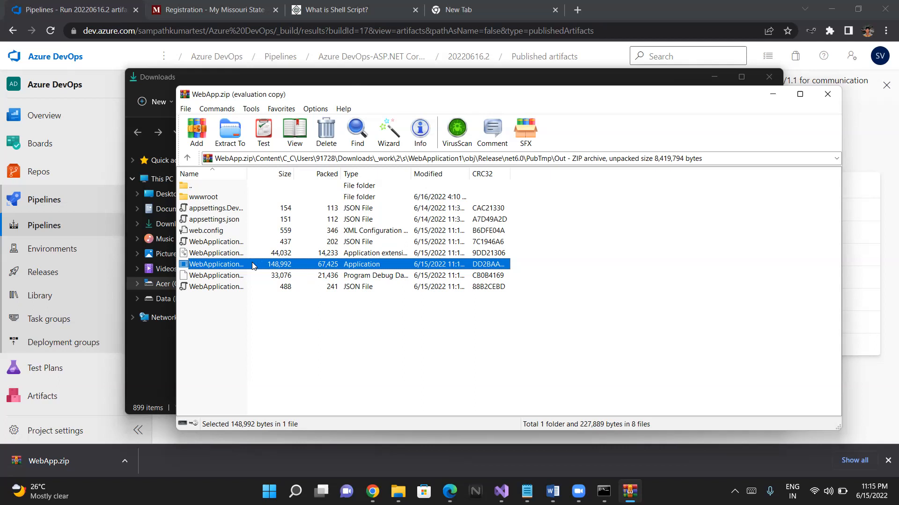
double_click(252, 265)
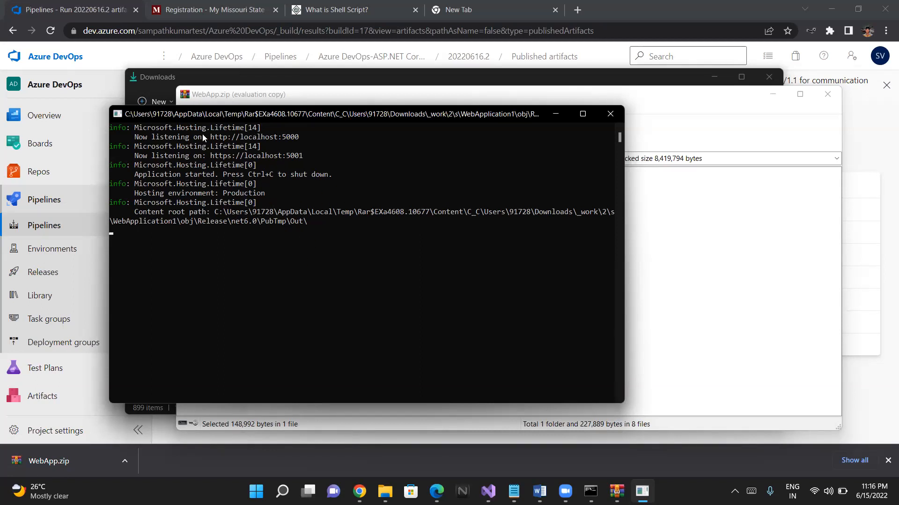
drag(300, 137, 211, 135)
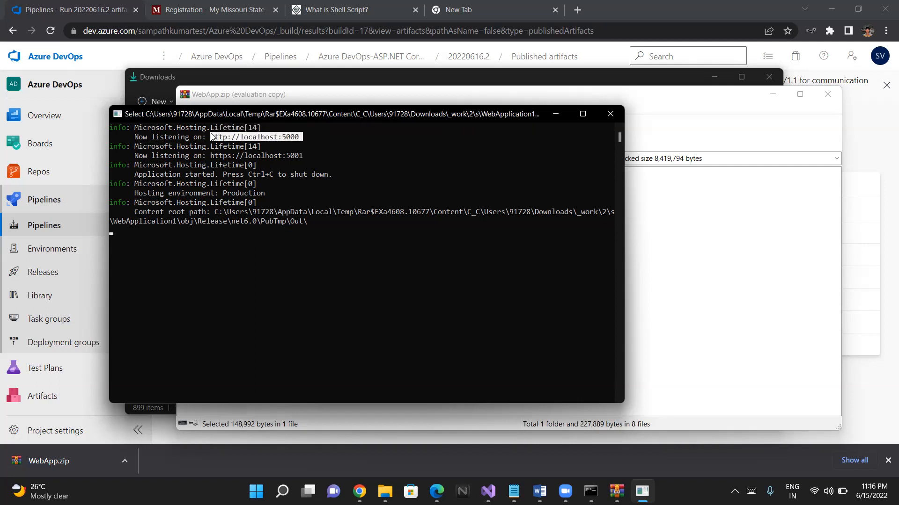
key(ctrl+c)
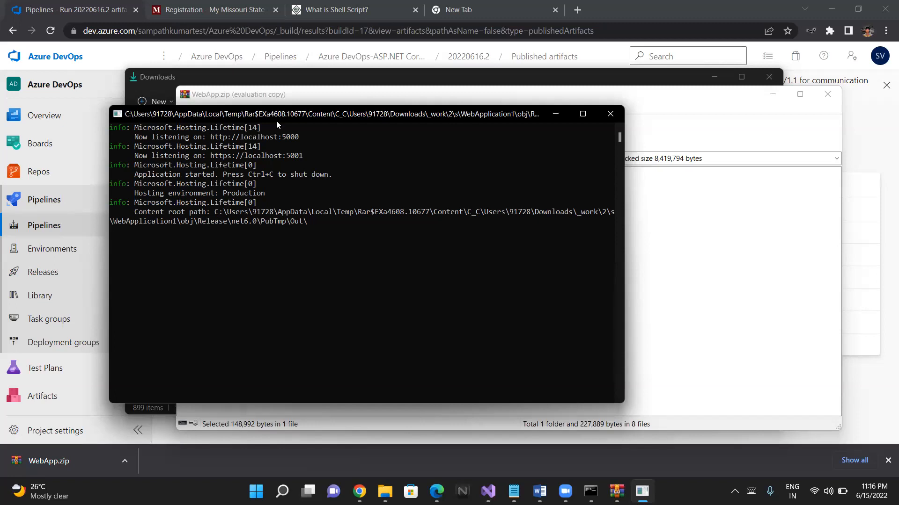
click(555, 116)
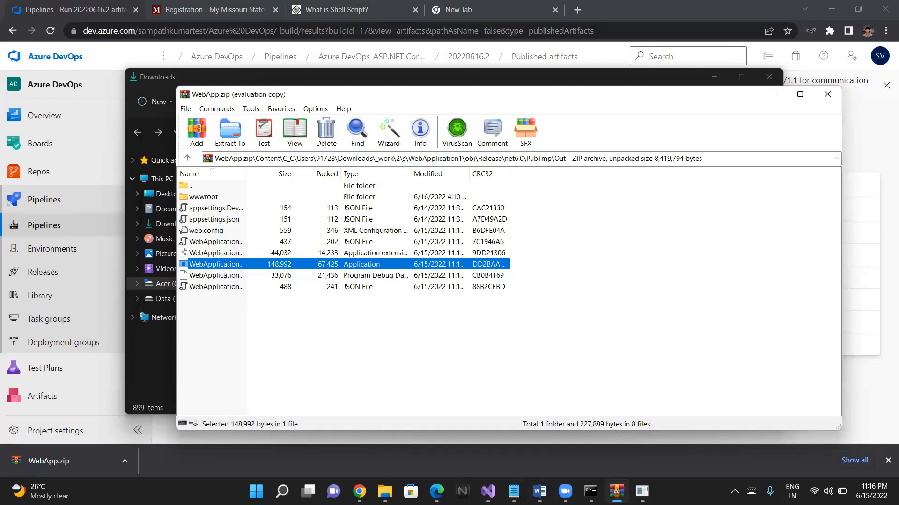
click(437, 491)
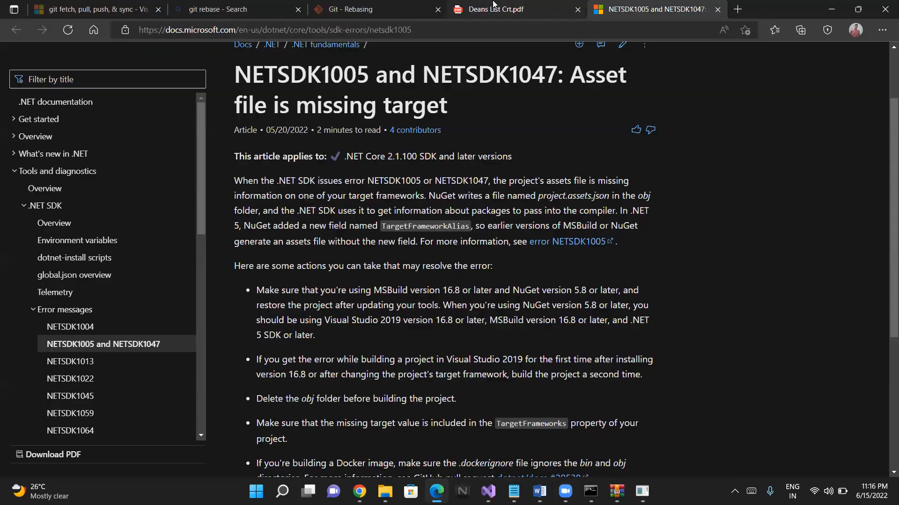
click(735, 8)
click(376, 138)
key(ctrl+v)
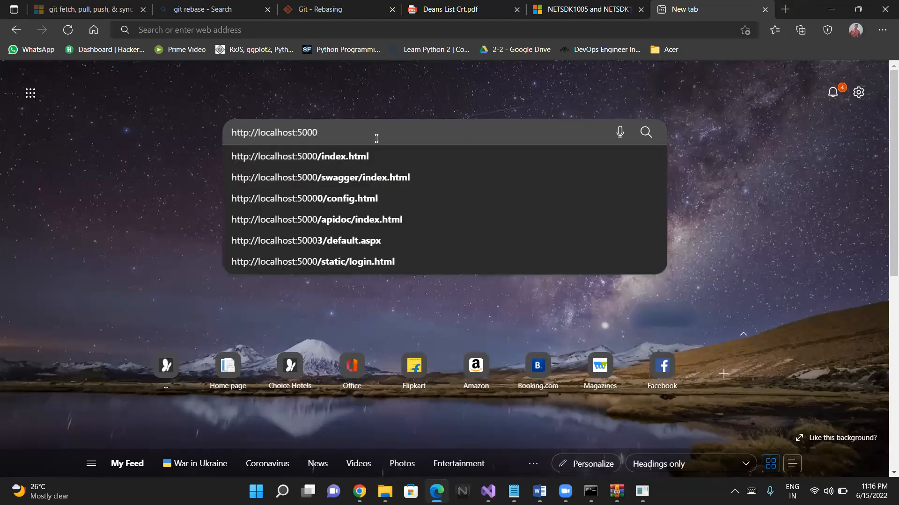
key(Return)
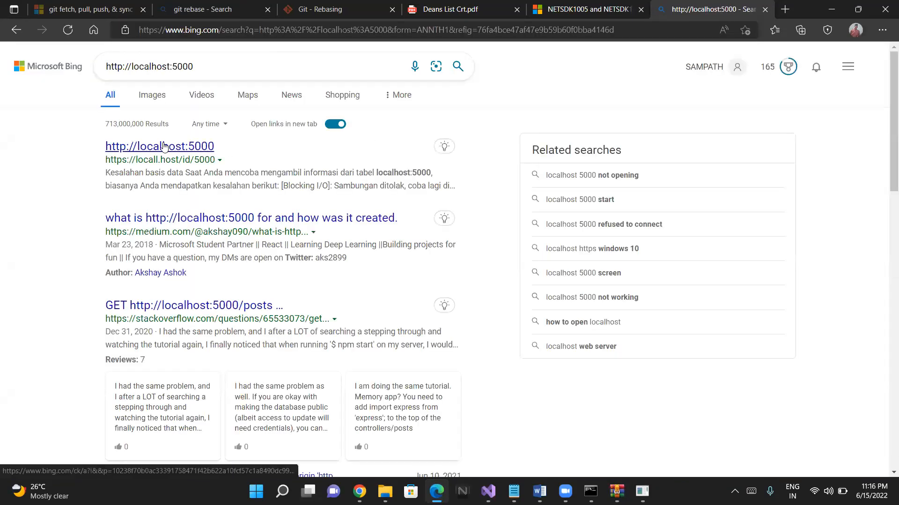
click(163, 147)
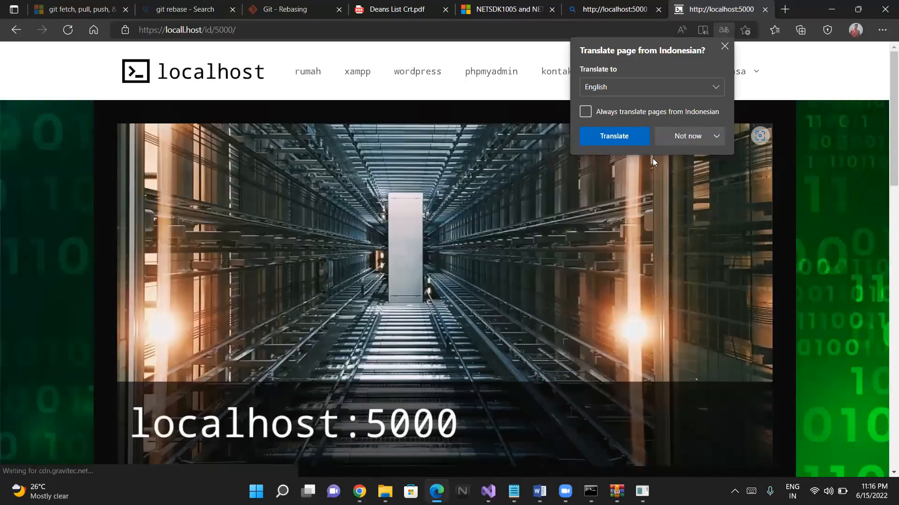
Dismiss the notification prompts and scroll through the localhost article.
scroll(534, 328, down, 1)
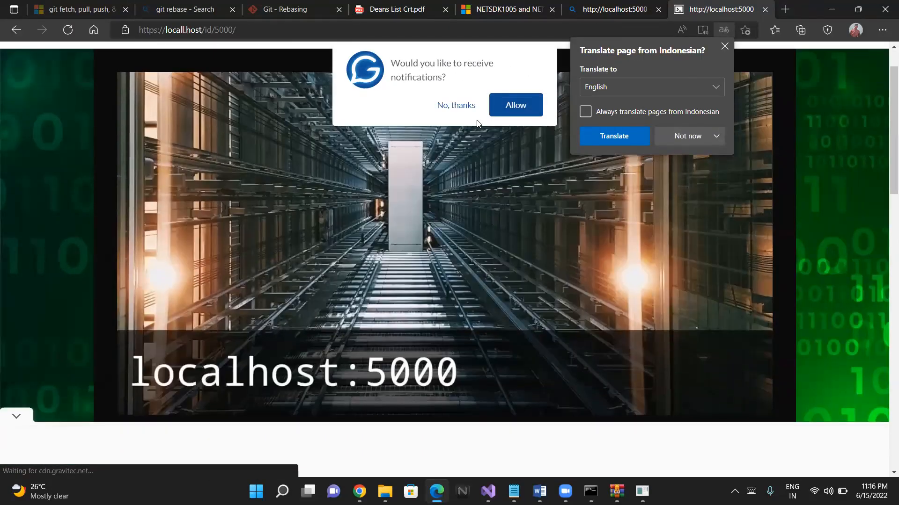
click(510, 108)
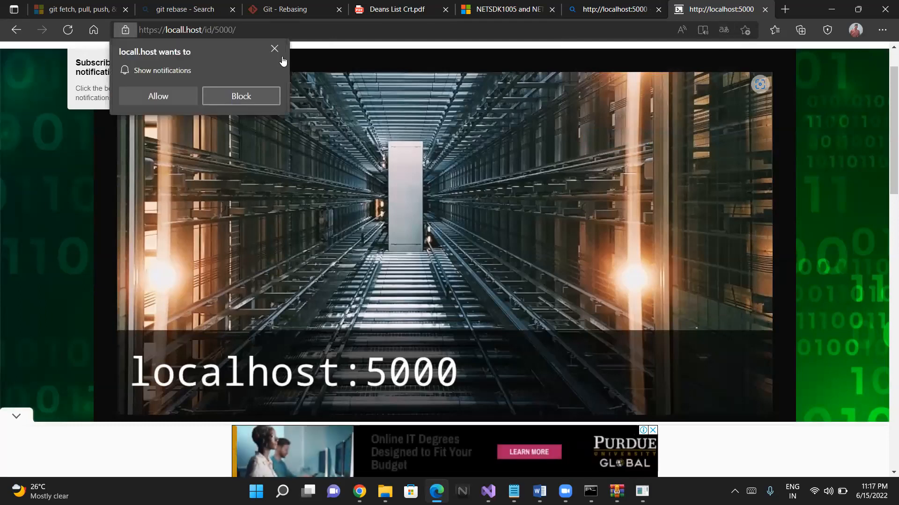
click(274, 49)
scroll(285, 225, down, 1)
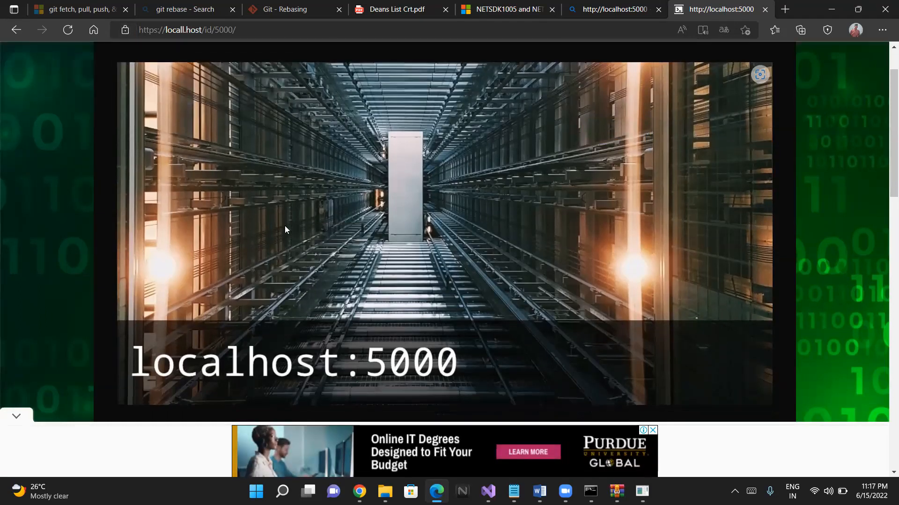
scroll(284, 226, down, 5)
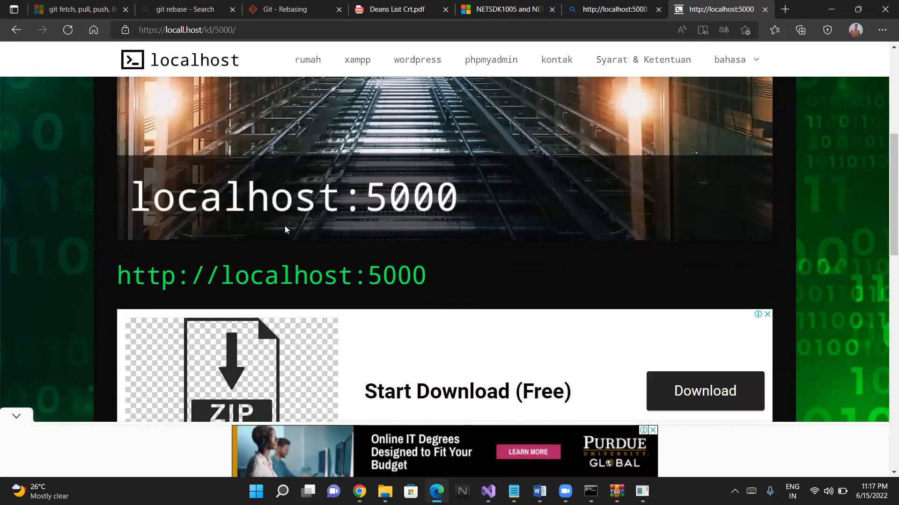
scroll(285, 229, down, 3)
scroll(285, 229, down, 2)
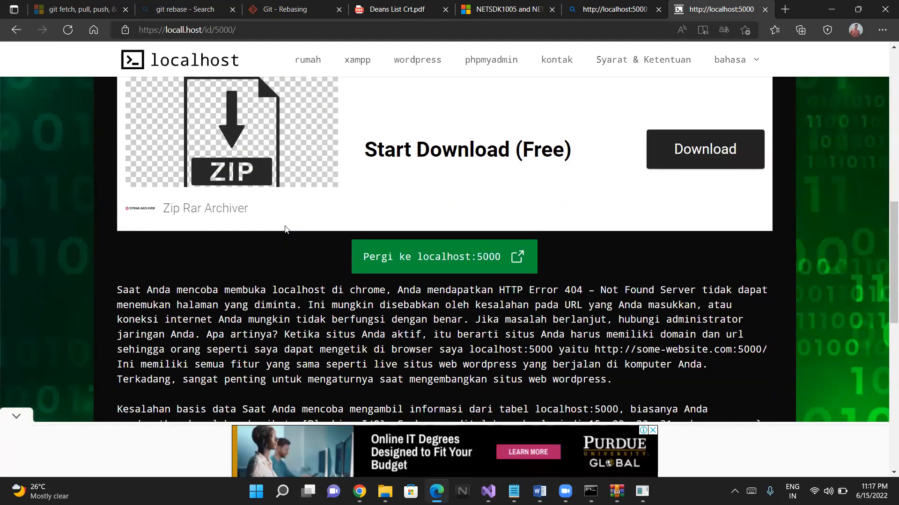
scroll(286, 229, up, 10)
click(762, 14)
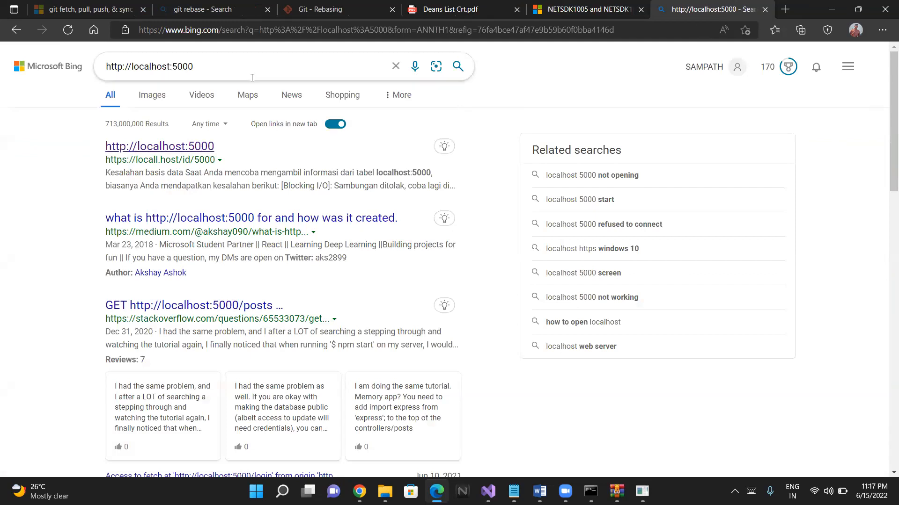
click(304, 30)
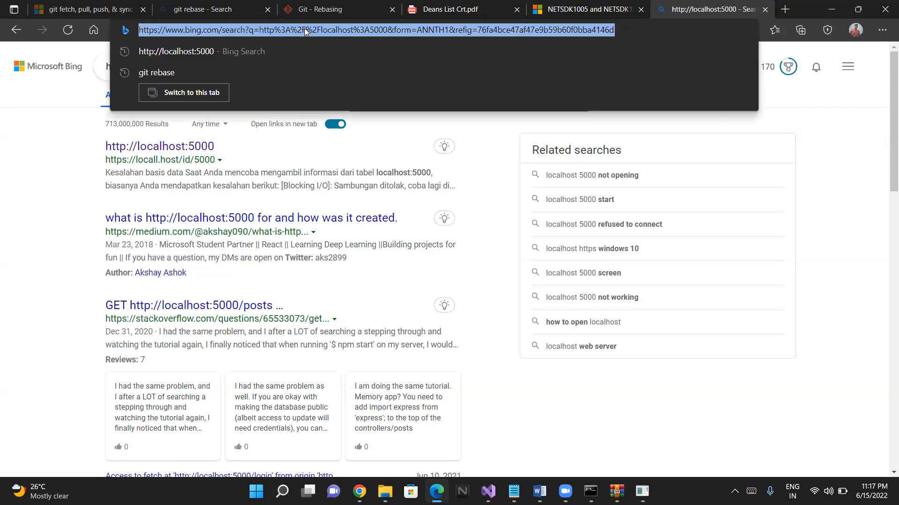
key(ctrl+v)
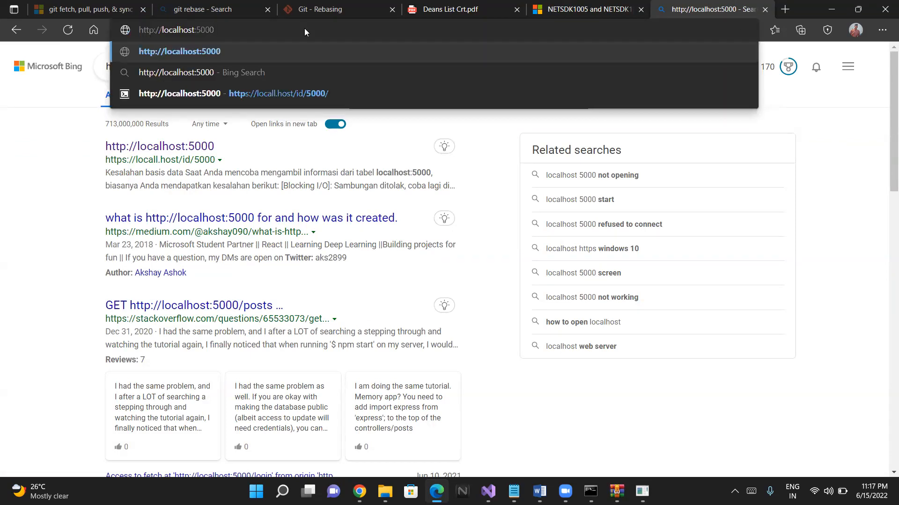
key(Return)
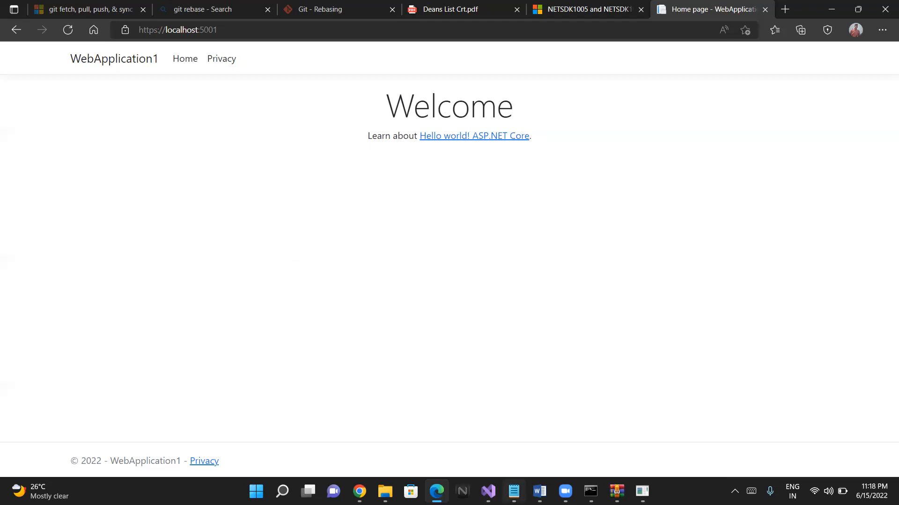
After the WebApplication1 Welcome page loads at localhost:5001, bring Visual Studio to the front.
click(488, 490)
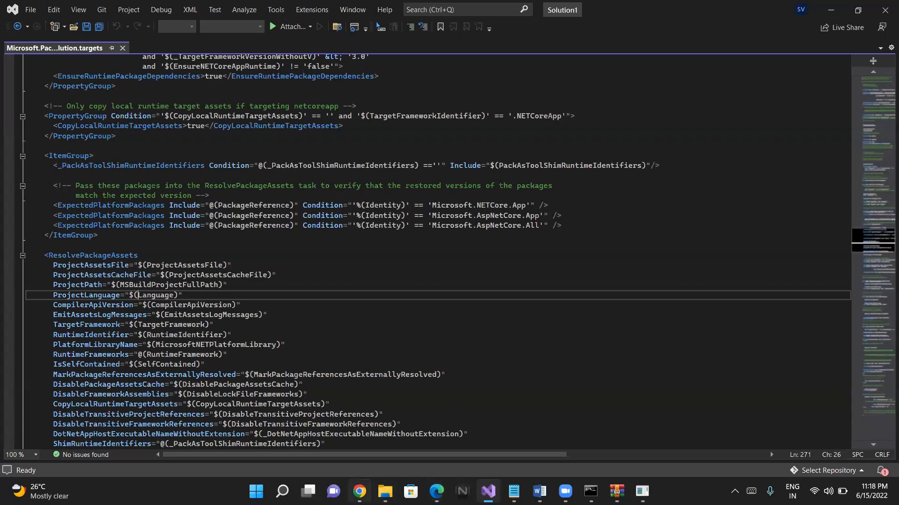
Switch from Visual Studio to the browser's Azure DevOps artifacts list for WebApp.zip.
key(alt+Tab)
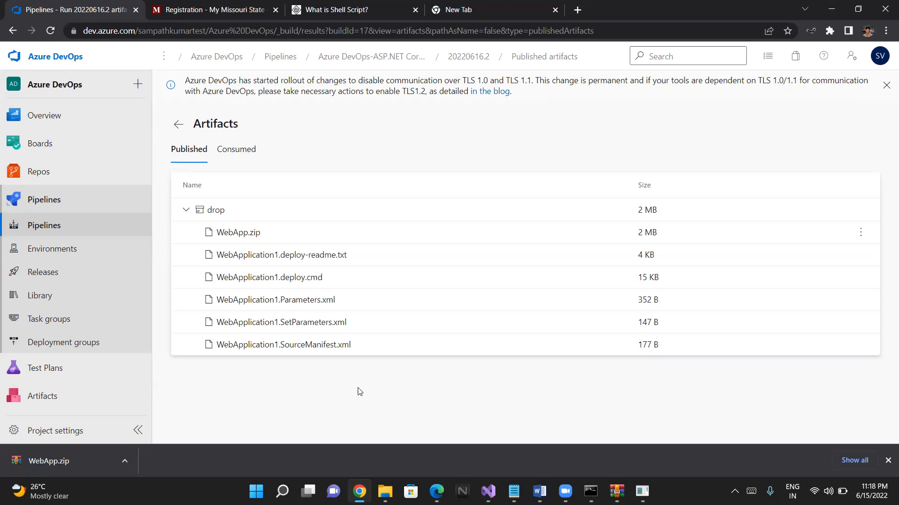
Return to run 20220616.2's summary and close the WebApp.zip download bar.
click(180, 125)
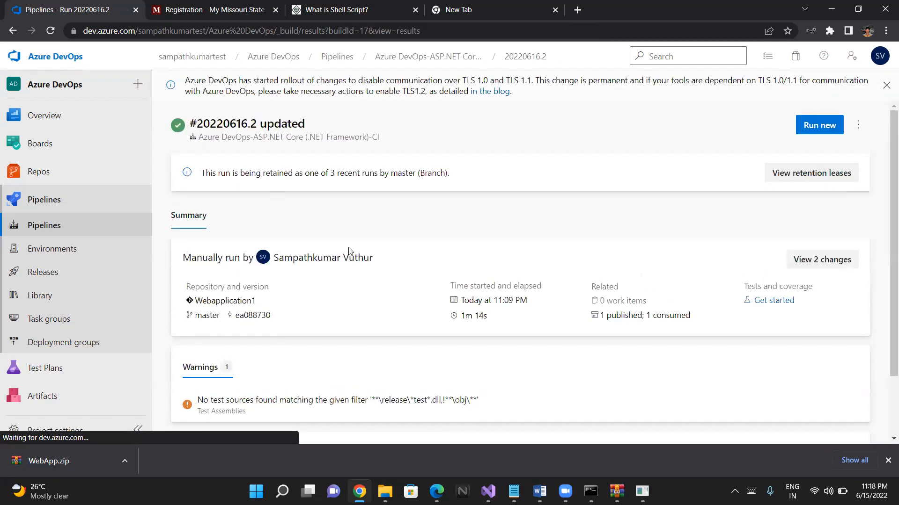
click(888, 460)
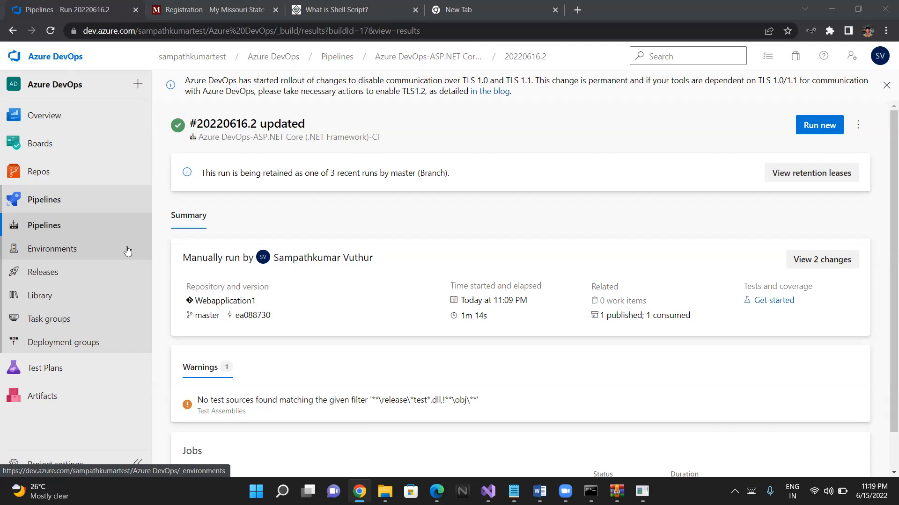
click(458, 9)
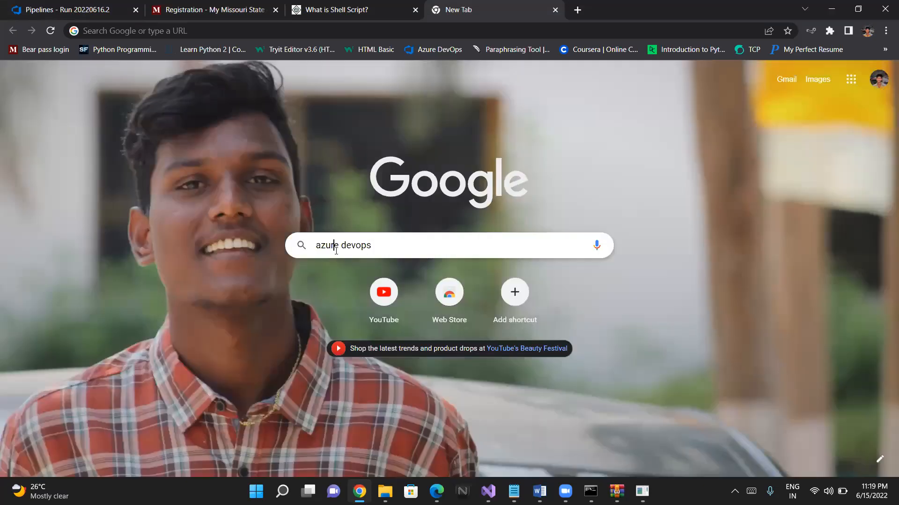
Go to portal.azure.com in the new tab and skip the Azure welcome tour prompt.
key(Home)
text(portal)
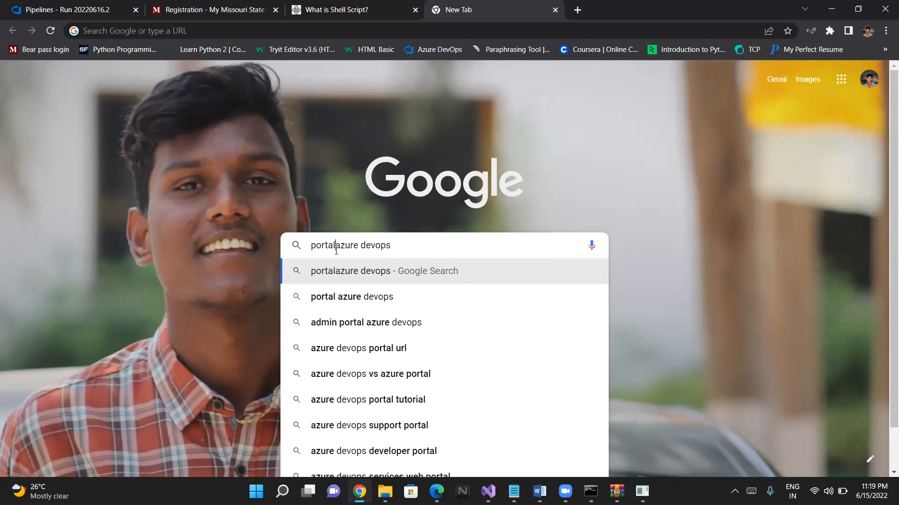
click(195, 32)
text(por)
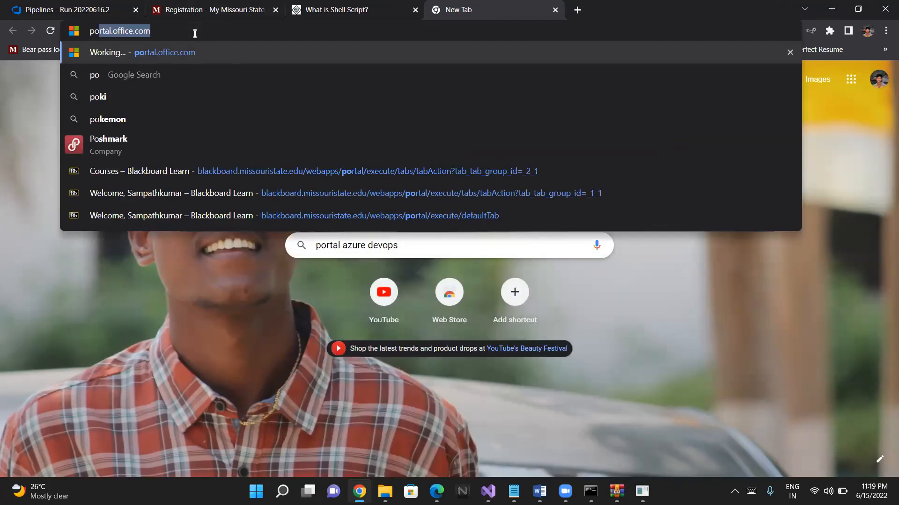
text(ta)
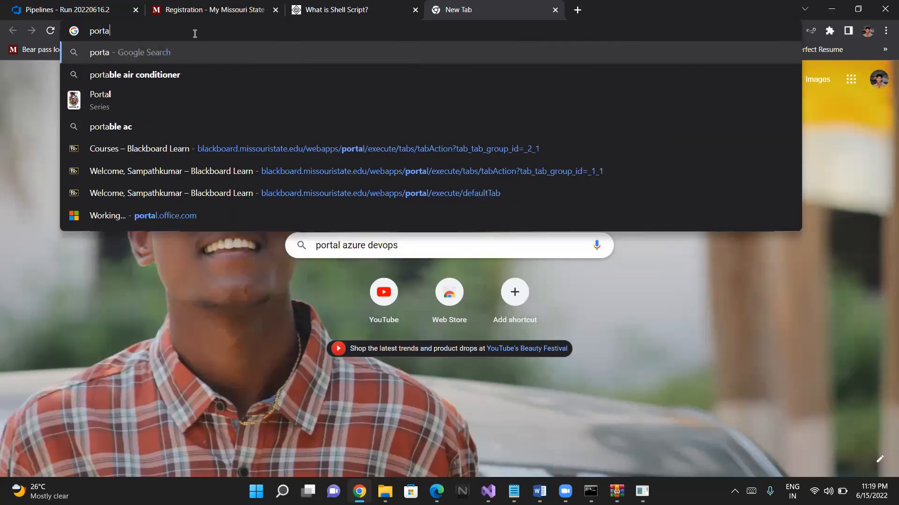
text(l.az)
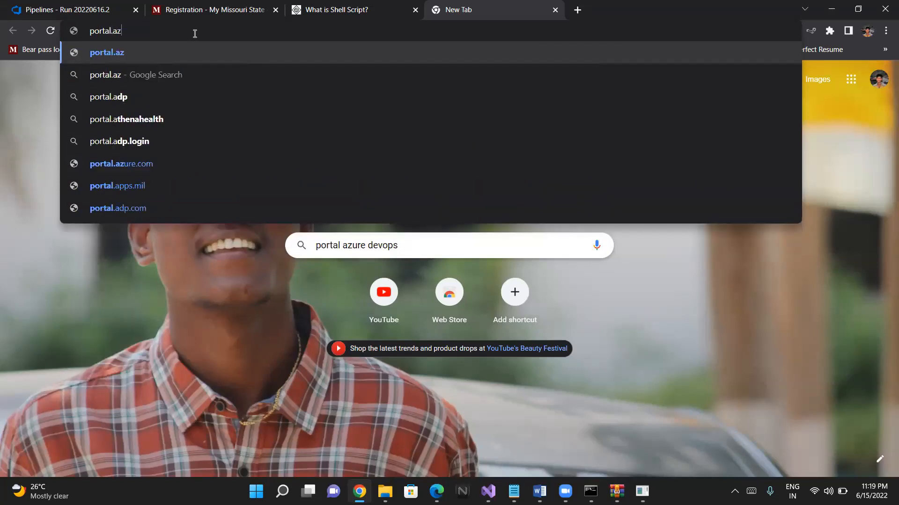
text(ure)
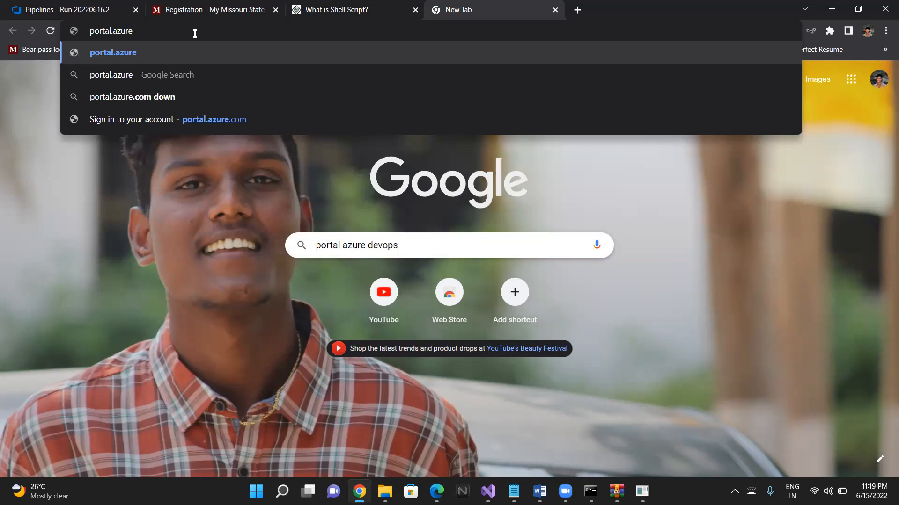
text(.com)
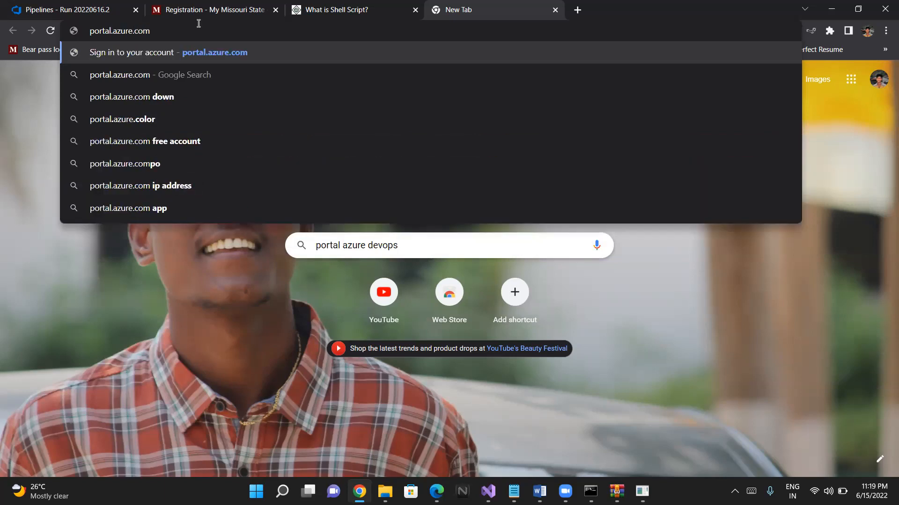
key(Return)
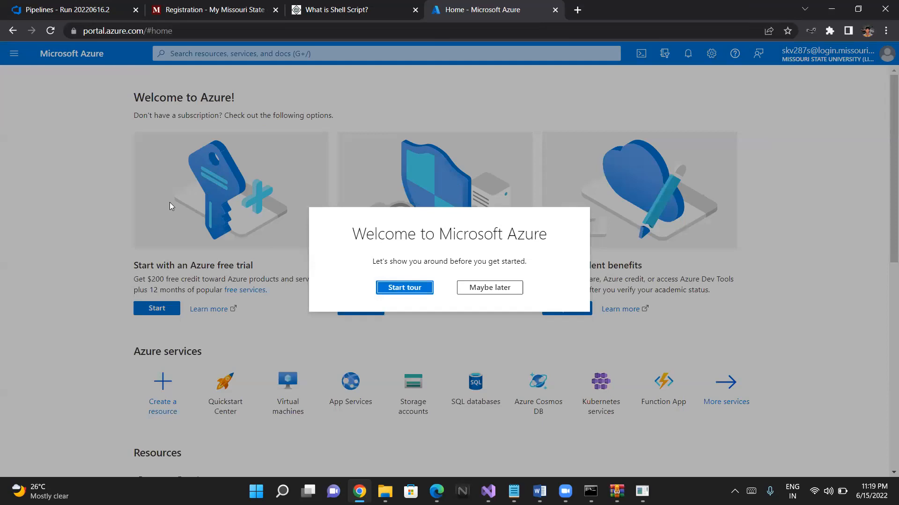
click(474, 287)
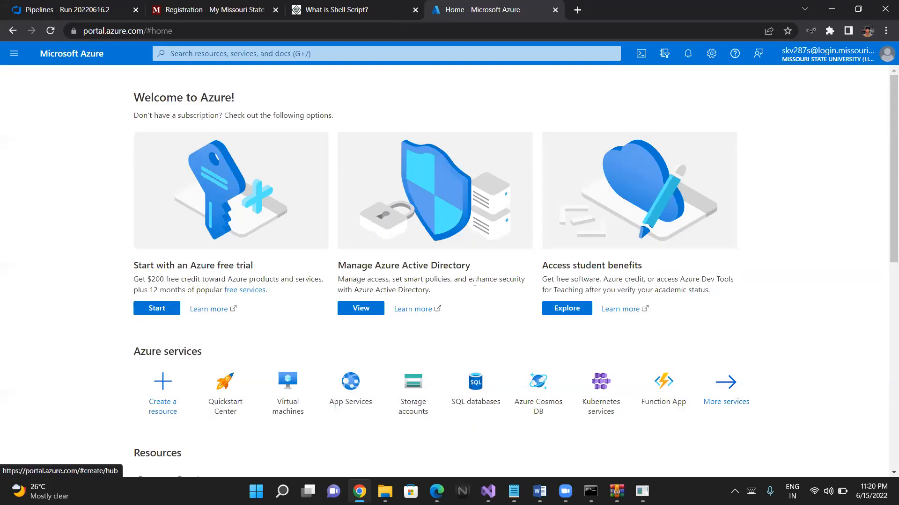
Choose Start under 'Start with an Azure free trial' on the portal home page.
scroll(474, 282, down, 1)
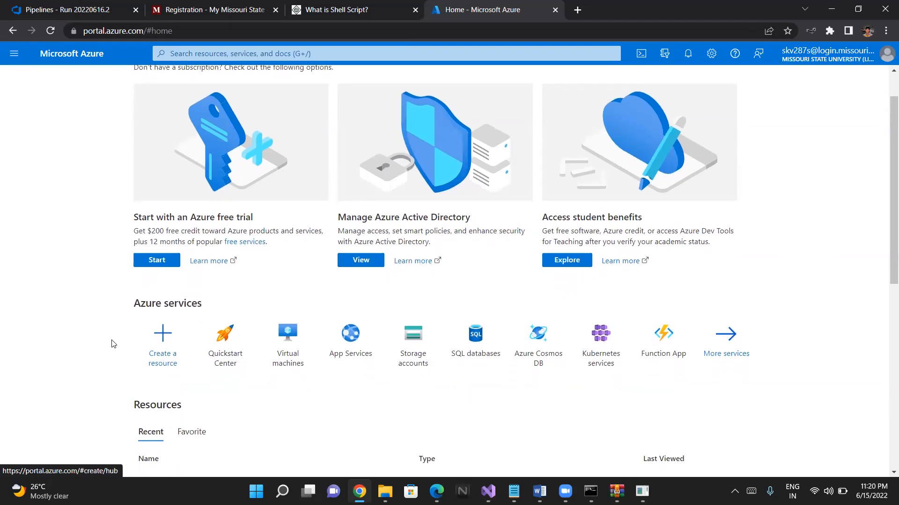
scroll(2, 288, up, 1)
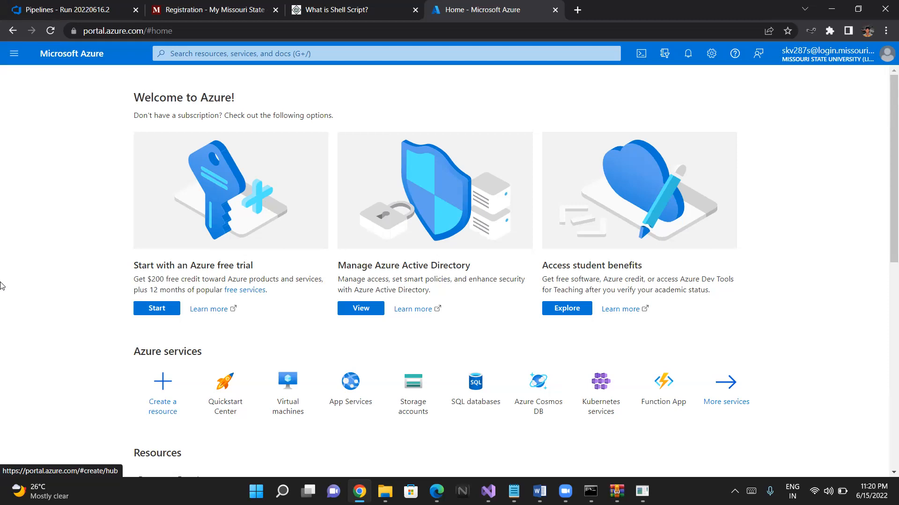
click(157, 308)
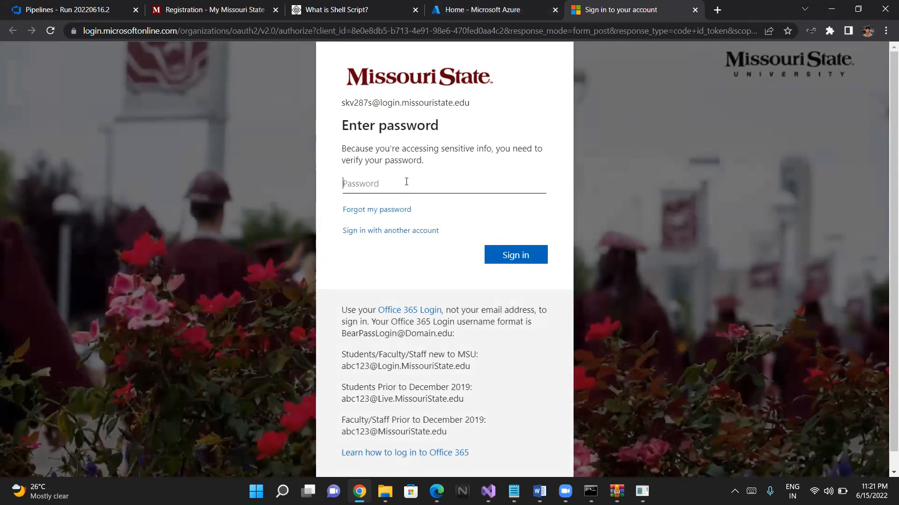
Enter the account password, then verify sign-in with a code received by text message.
text(••••••••••••••)
key(Return)
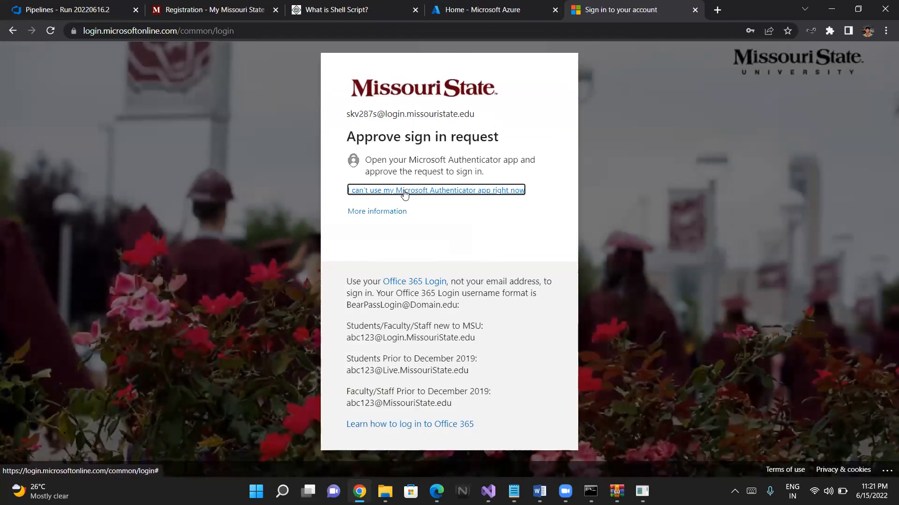
click(405, 192)
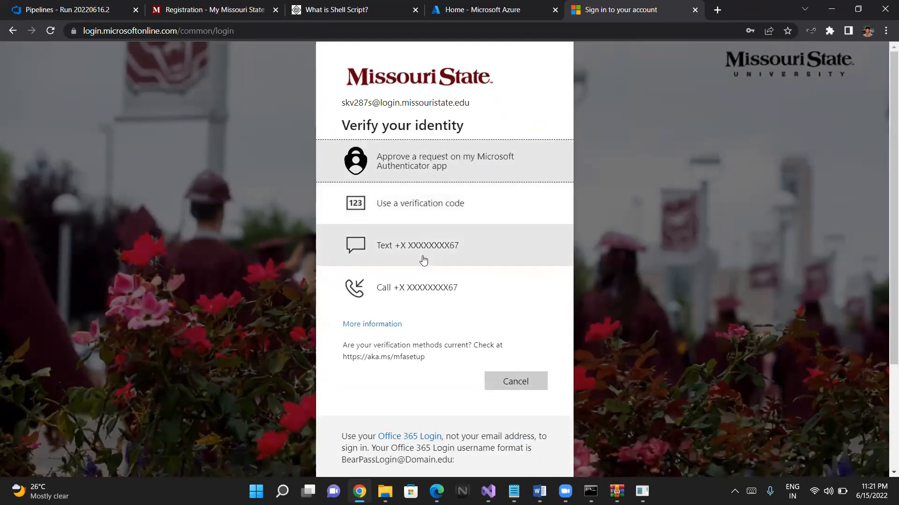
click(423, 260)
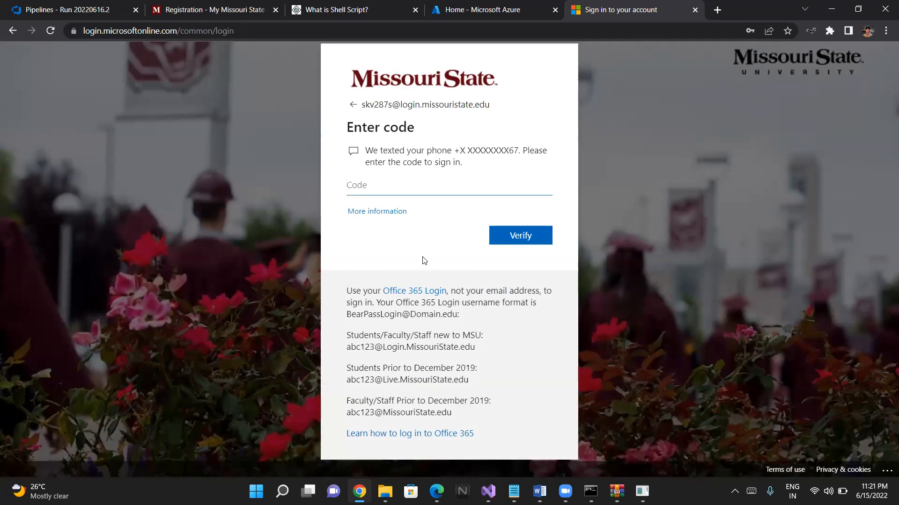
Submit the entered verification code and review the profile form.
click(521, 234)
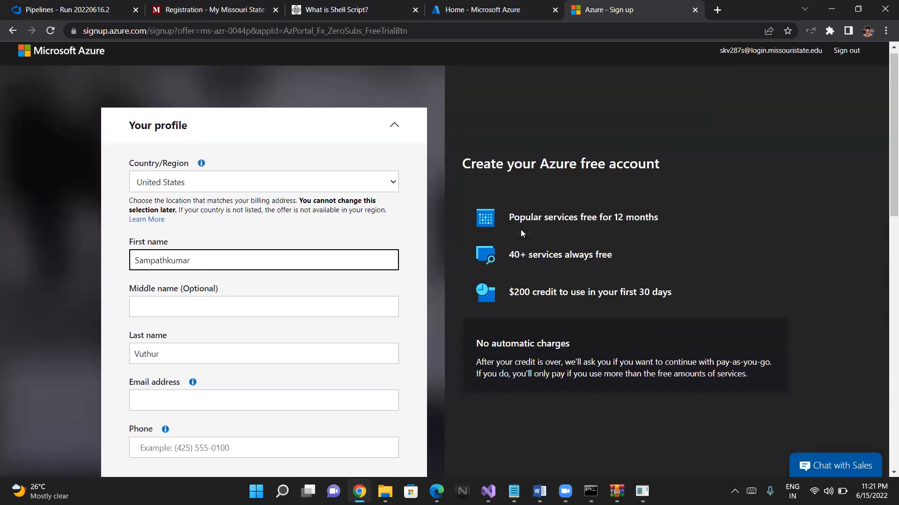
scroll(521, 229, down, 3)
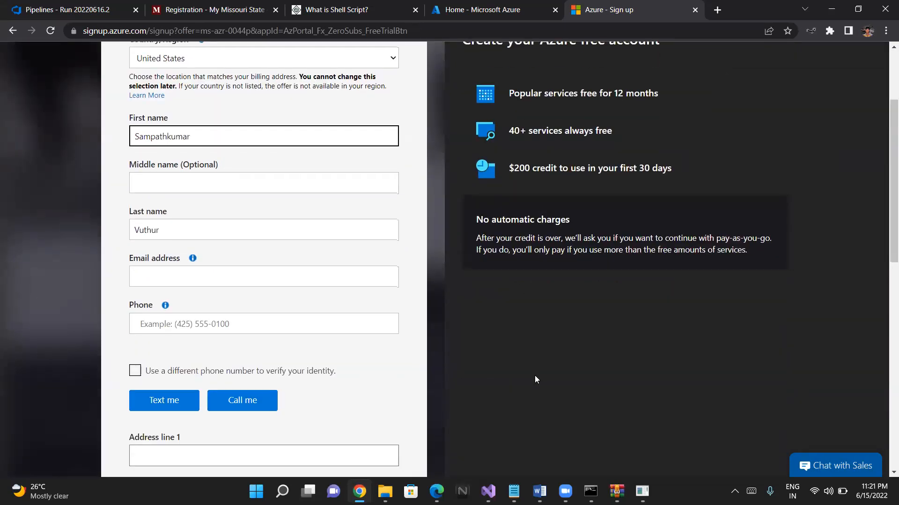
scroll(291, 334, up, 2)
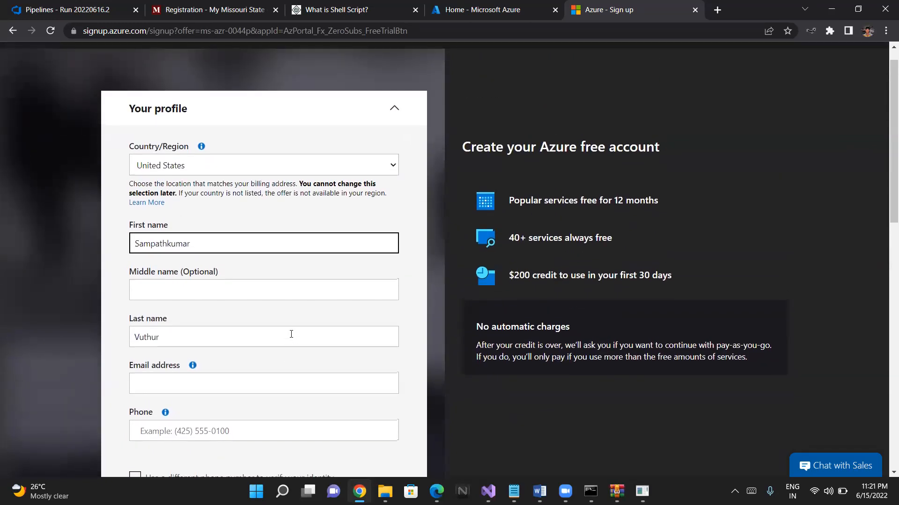
scroll(280, 333, down, 4)
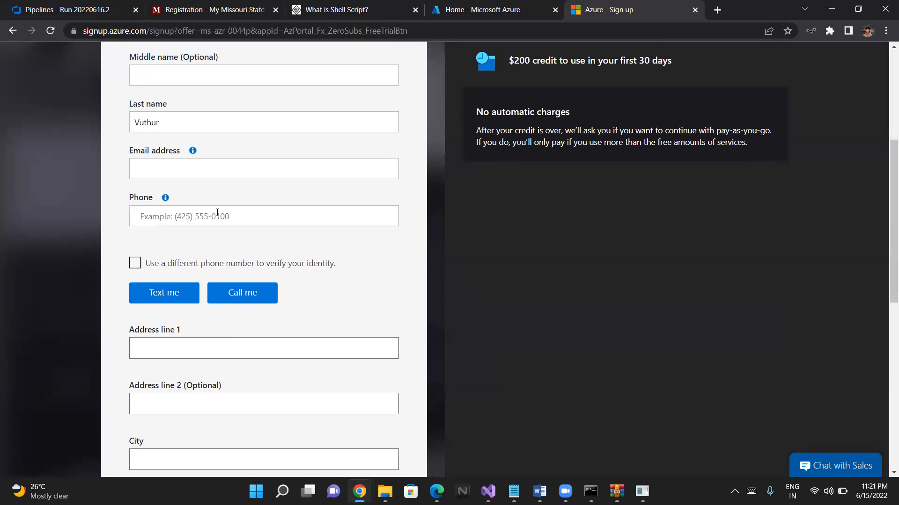
scroll(217, 213, up, 4)
scroll(217, 212, down, 4)
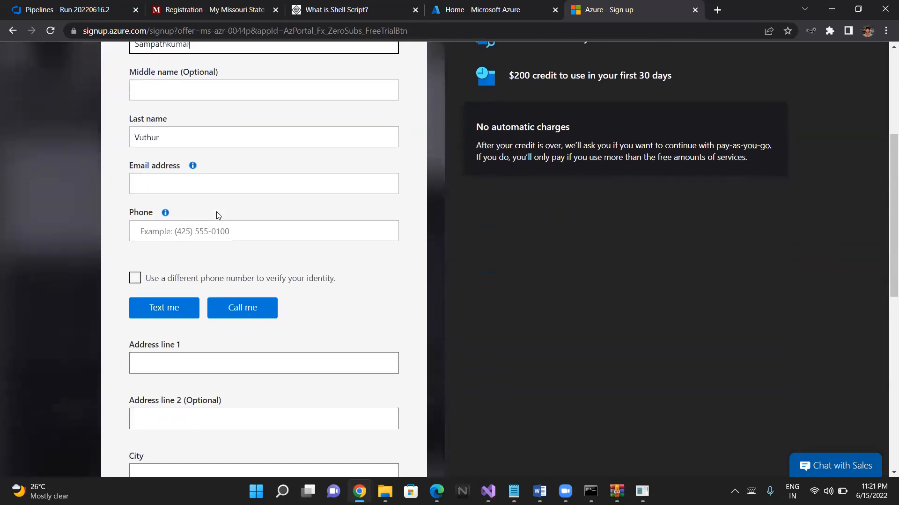
scroll(216, 215, up, 3)
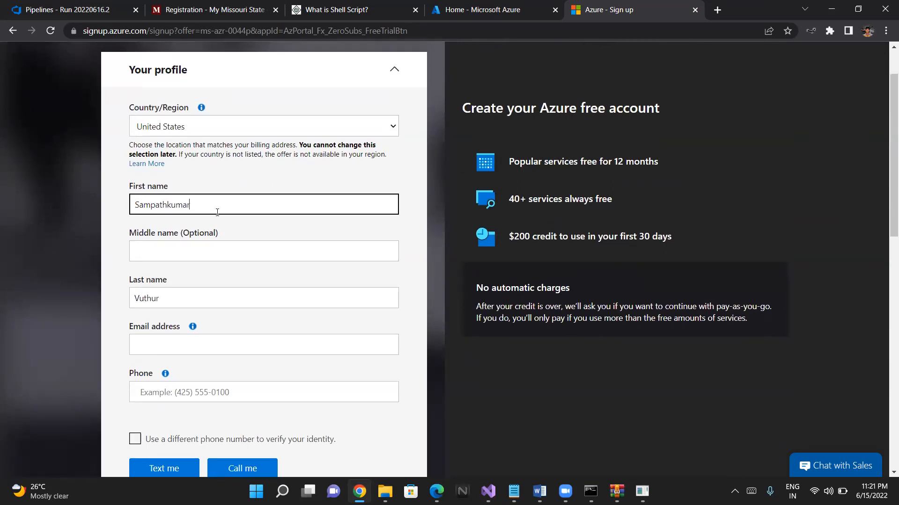
scroll(217, 213, down, 2)
Try Chrome autofill from the phone field, then go Back and Forward to reload the sign-up form.
click(224, 299)
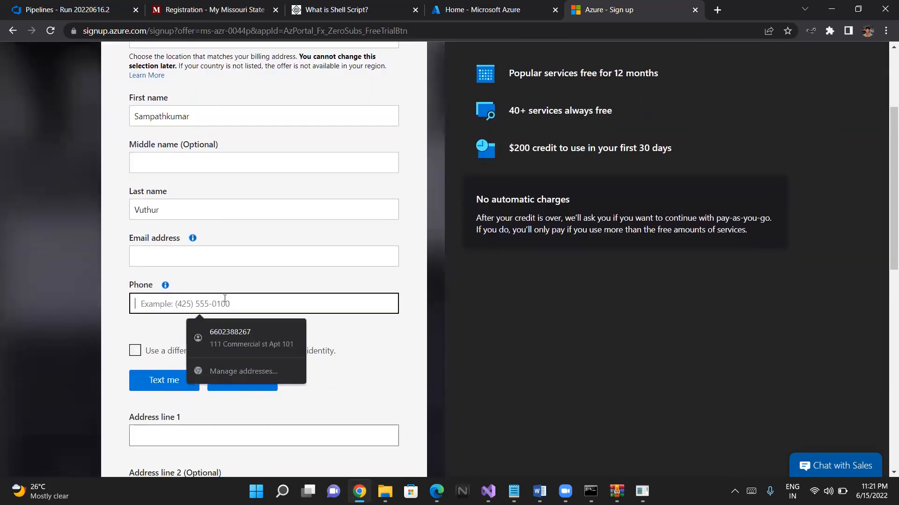
click(223, 322)
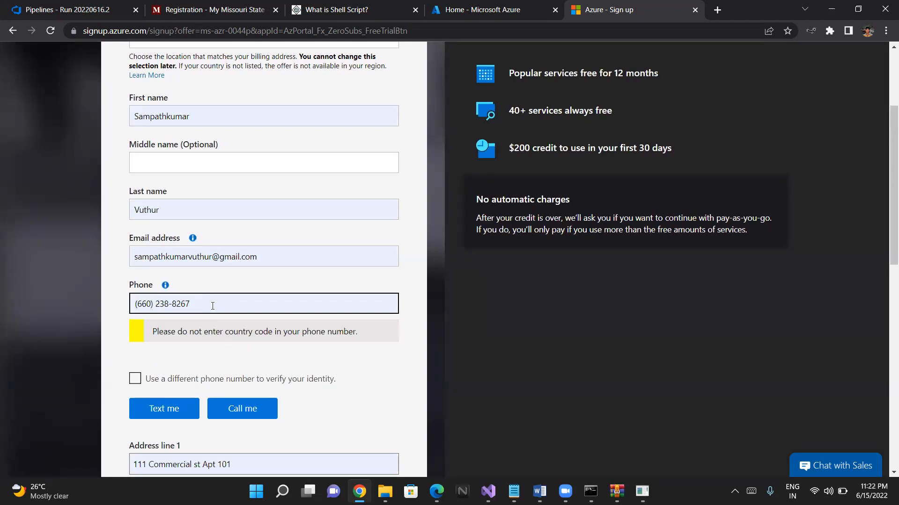
click(14, 32)
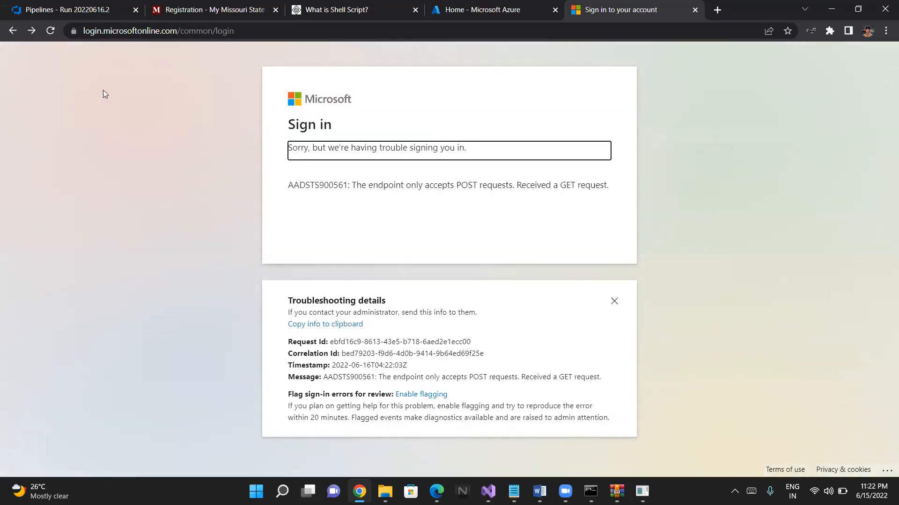
click(32, 30)
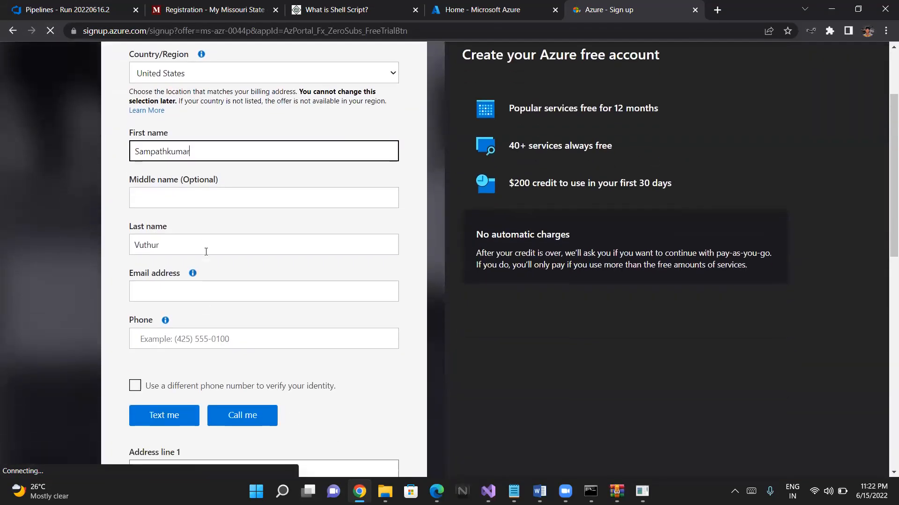
scroll(221, 274, down, 2)
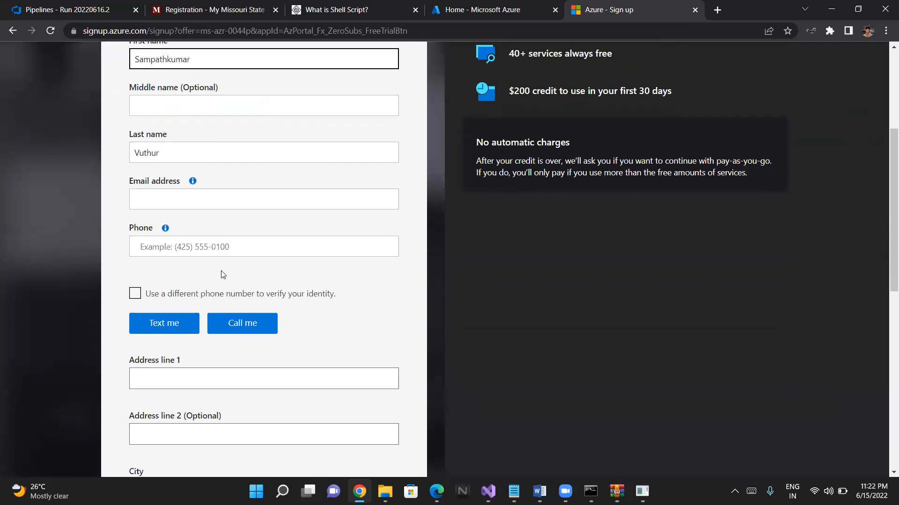
Enter the phone number, then accept Chrome's saved suggestion to fill Email and Address line 1.
click(203, 248)
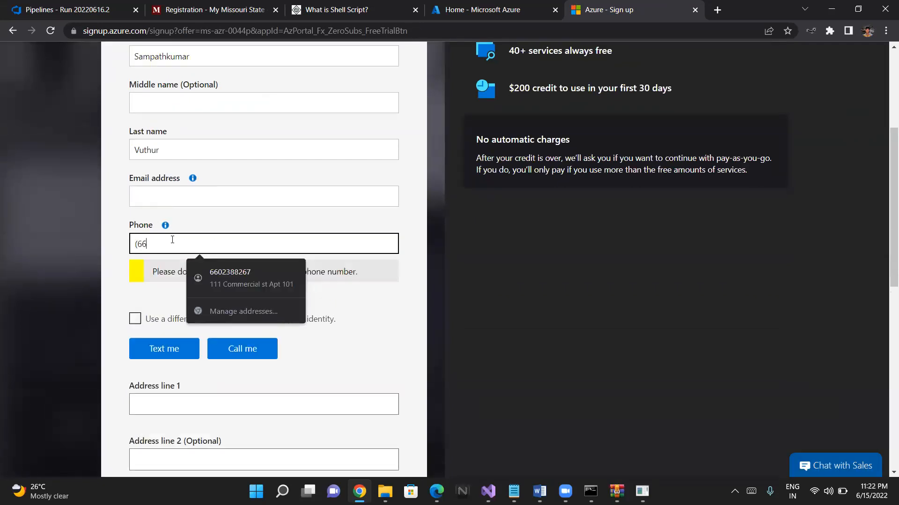
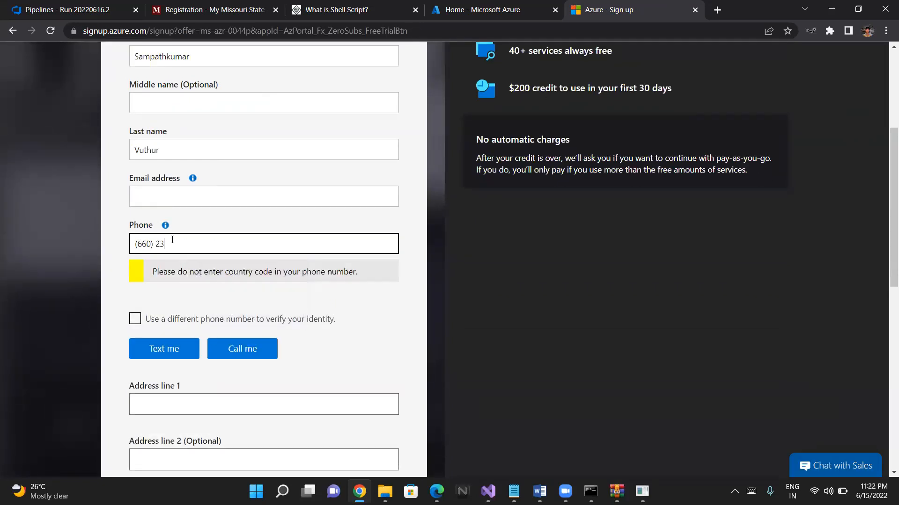
click(146, 194)
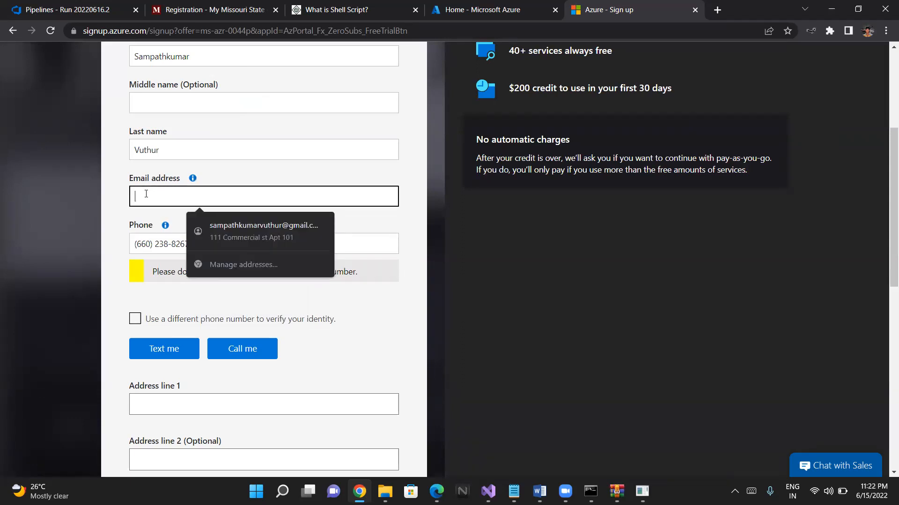
text(sampath)
click(225, 228)
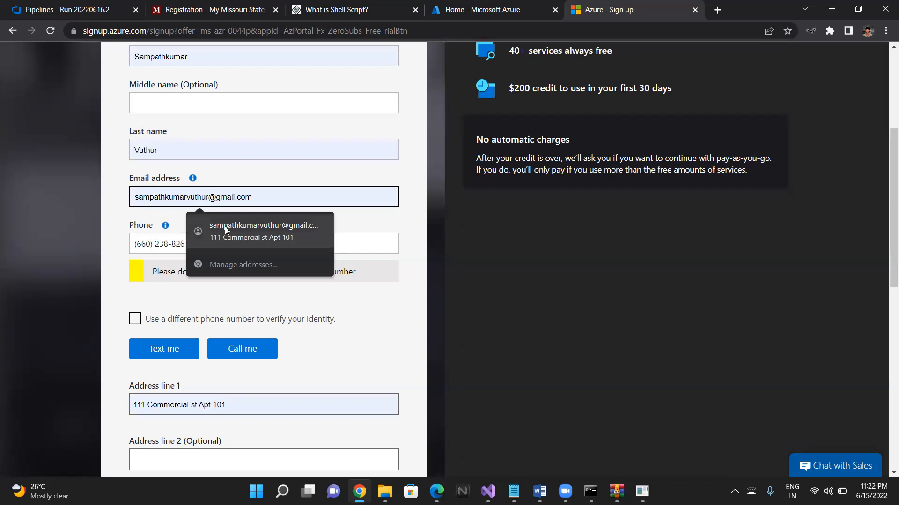
click(225, 227)
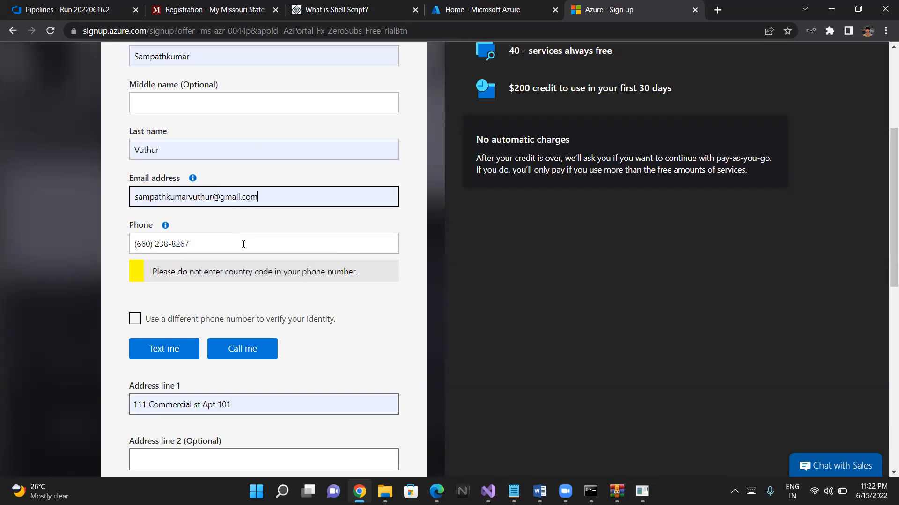
scroll(243, 244, down, 1)
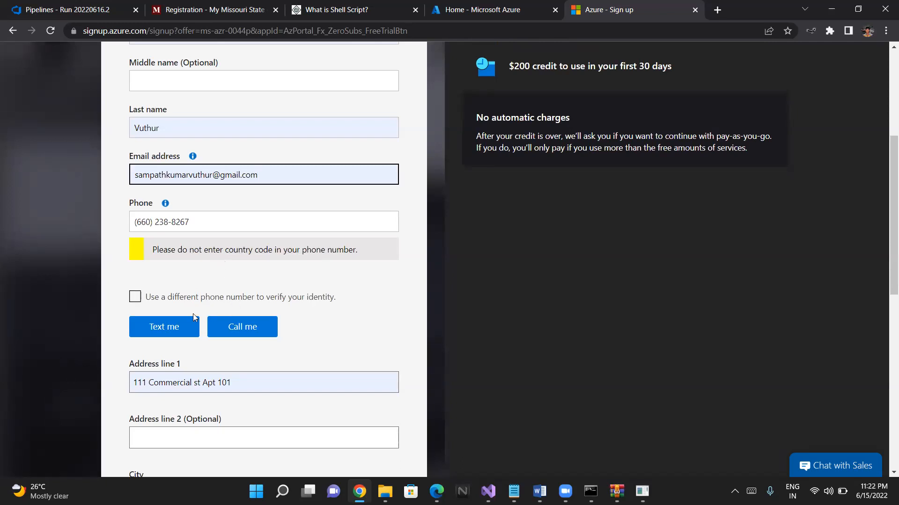
Have a code texted to the phone, enter it, and verify the phone number.
click(172, 329)
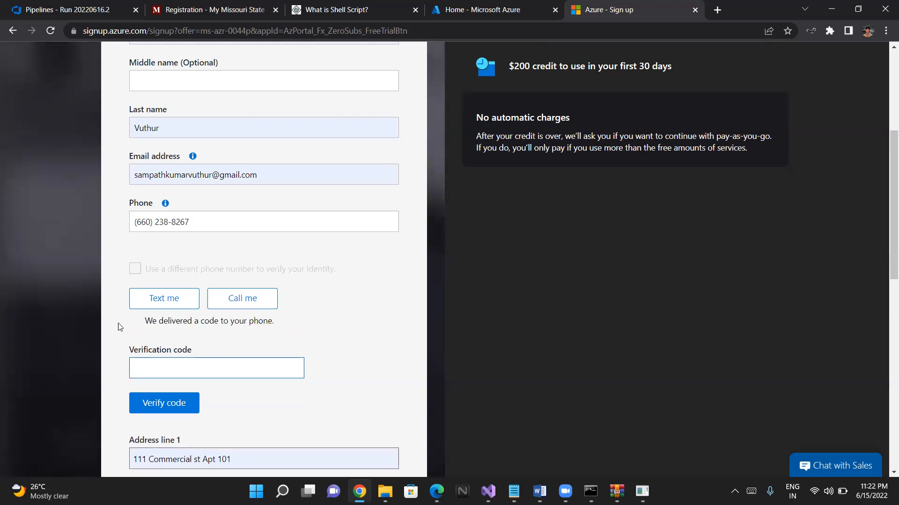
click(176, 403)
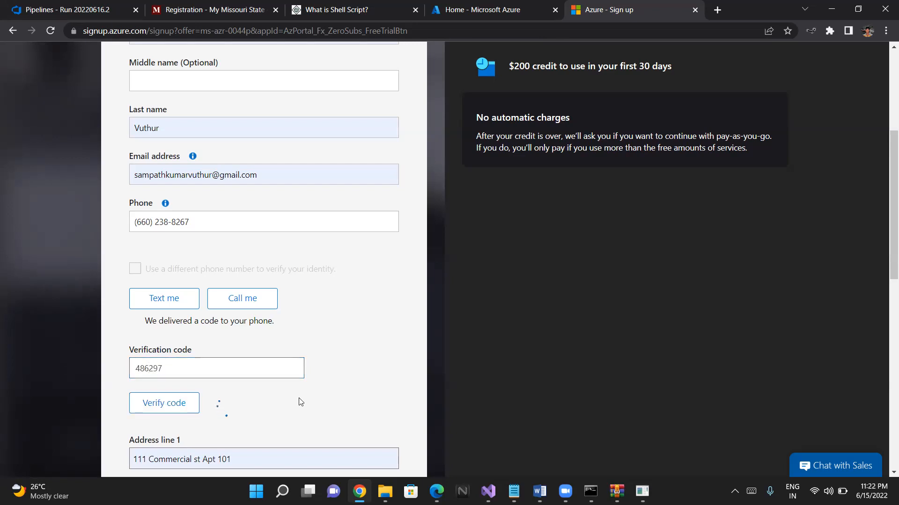
scroll(299, 400, down, 5)
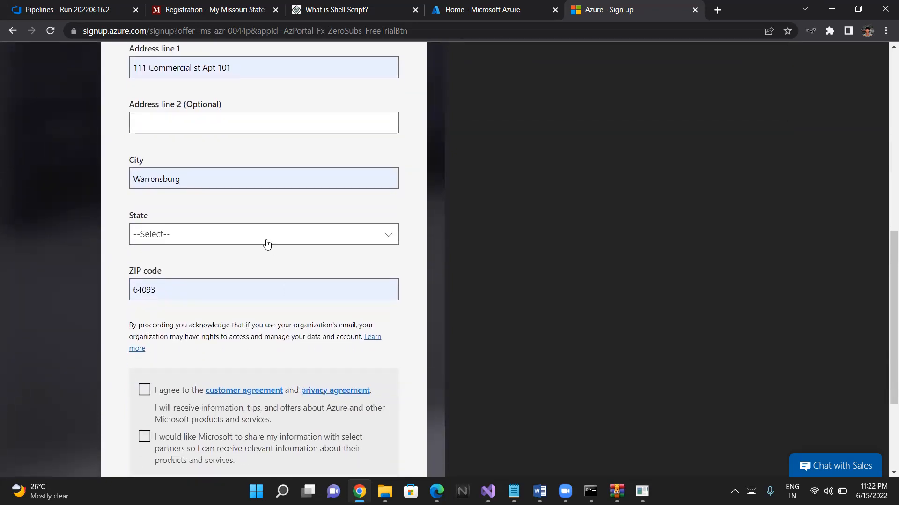
Choose the state from the State dropdown by typing to filter the list.
click(267, 244)
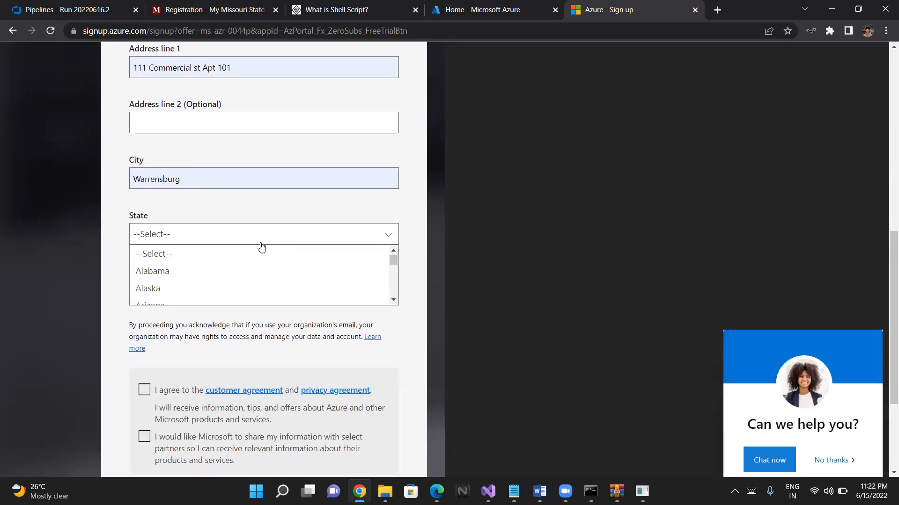
text(mo)
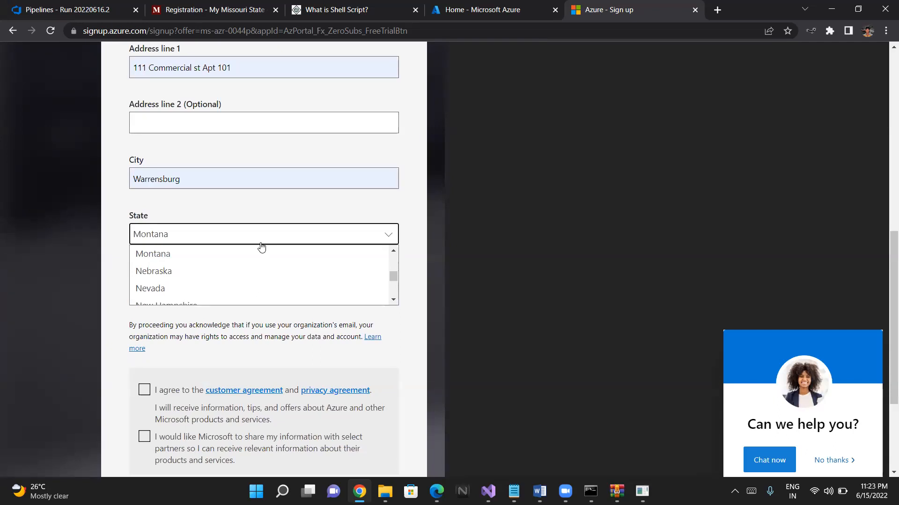
text(s)
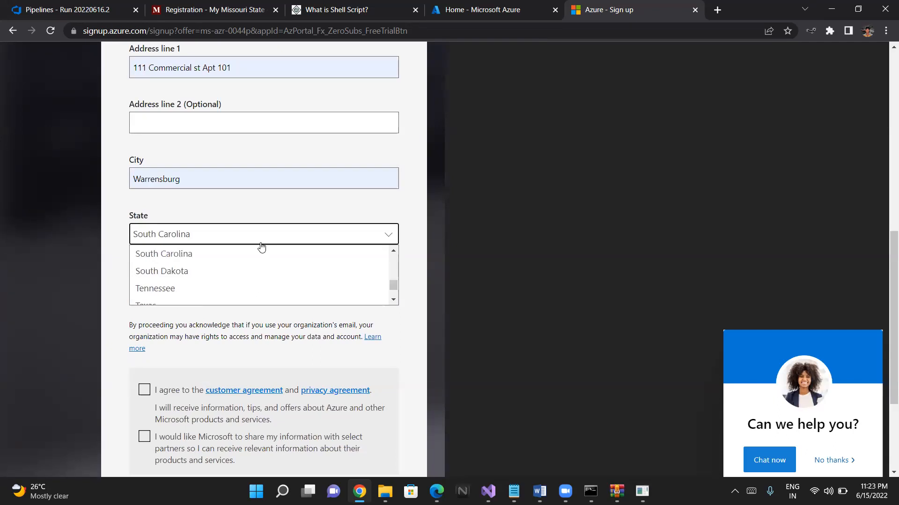
text(n)
text(s)
scroll(261, 247, down, 1)
text(m)
scroll(217, 220, down, 3)
scroll(217, 220, up, 1)
scroll(217, 219, up, 1)
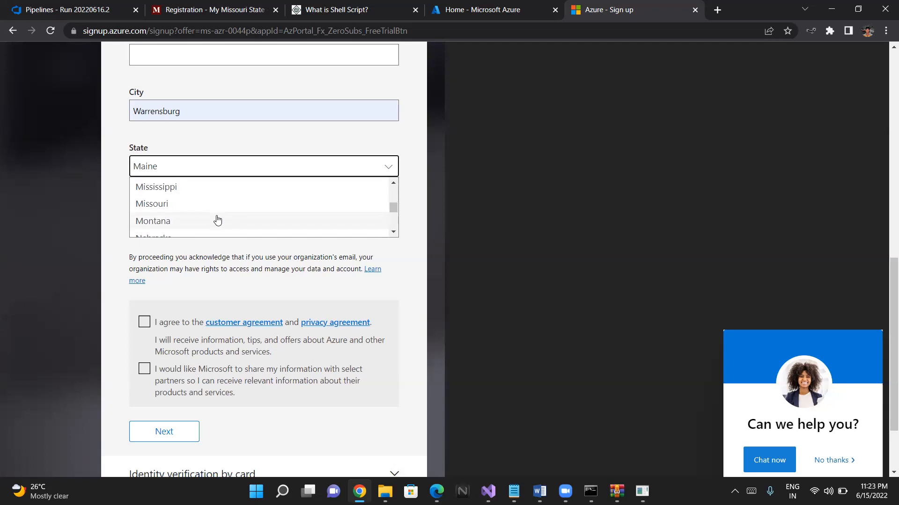
click(191, 206)
Accept the consent options and submit the profile to reach card verification.
scroll(207, 260, down, 1)
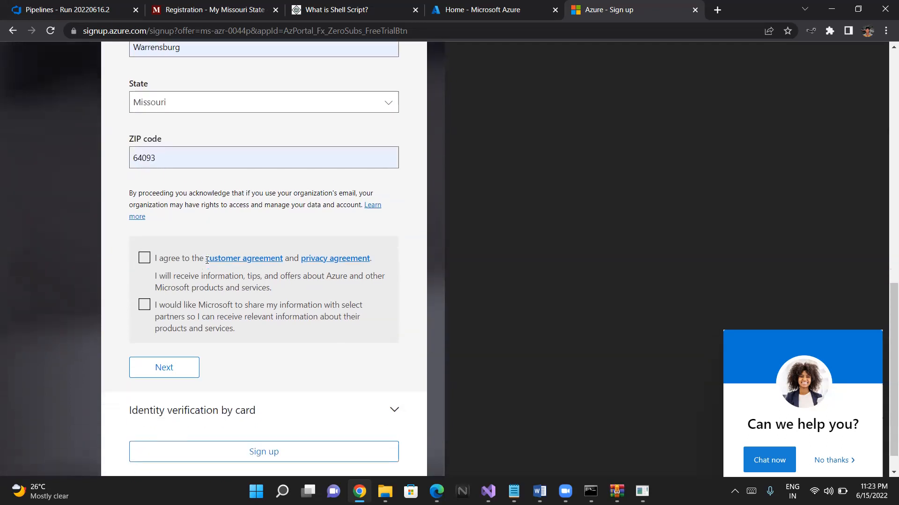
click(144, 302)
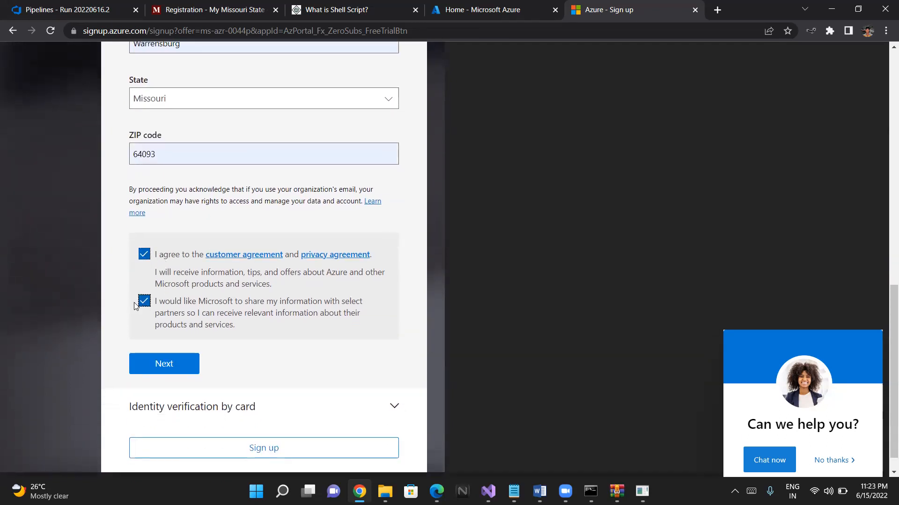
scroll(144, 304, down, 1)
click(170, 341)
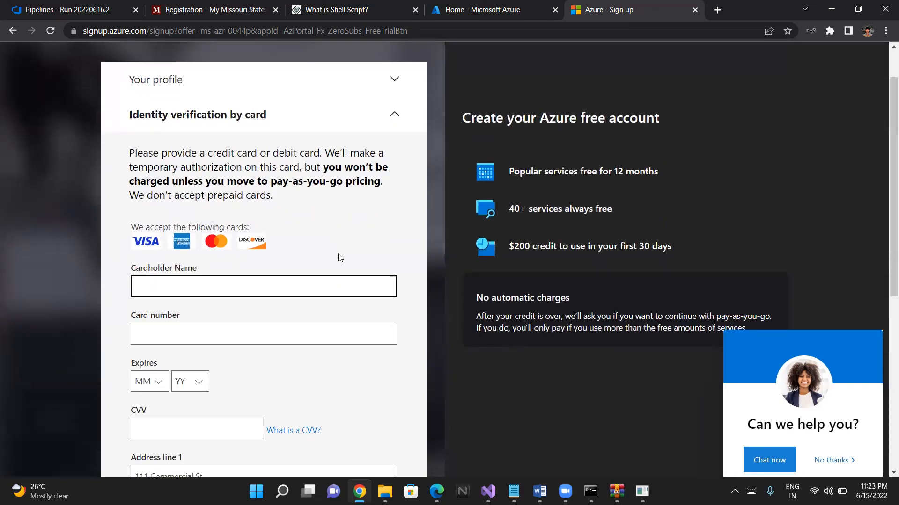
Enter the cardholder's full name and begin entering the card number.
scroll(339, 258, down, 3)
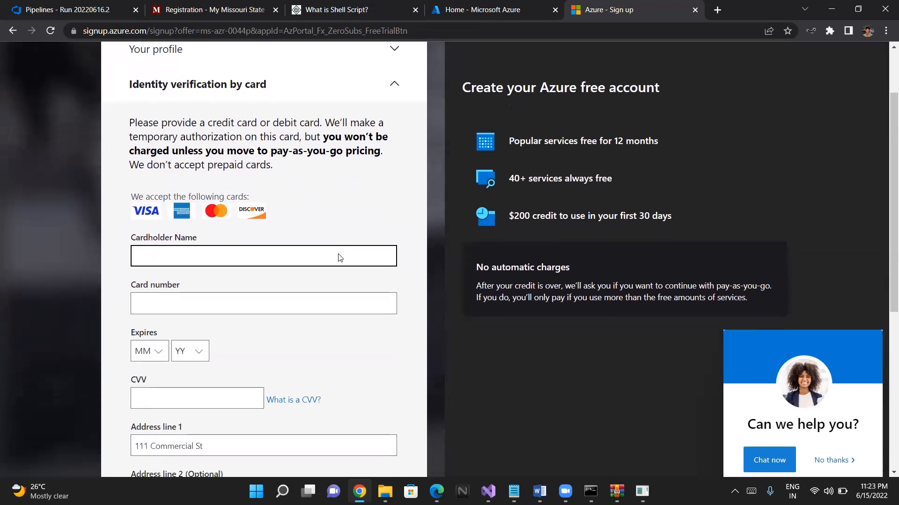
scroll(277, 231, down, 2)
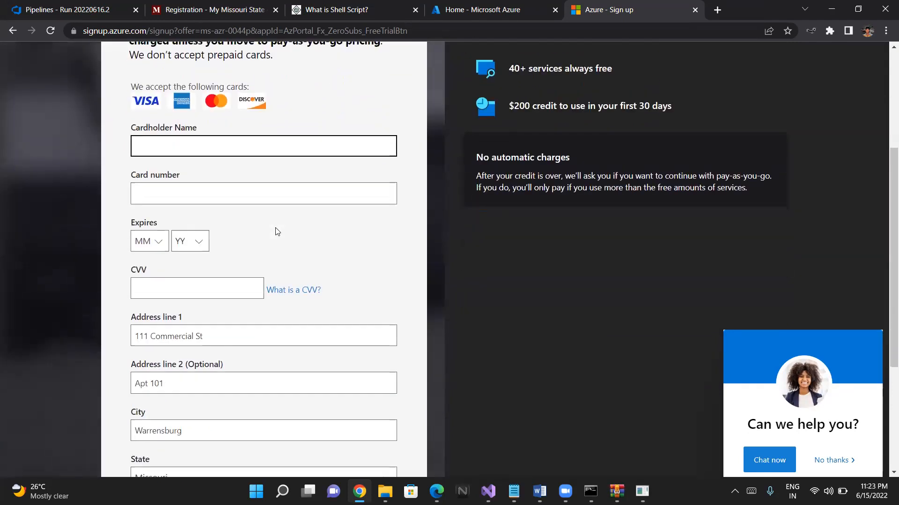
scroll(275, 231, up, 3)
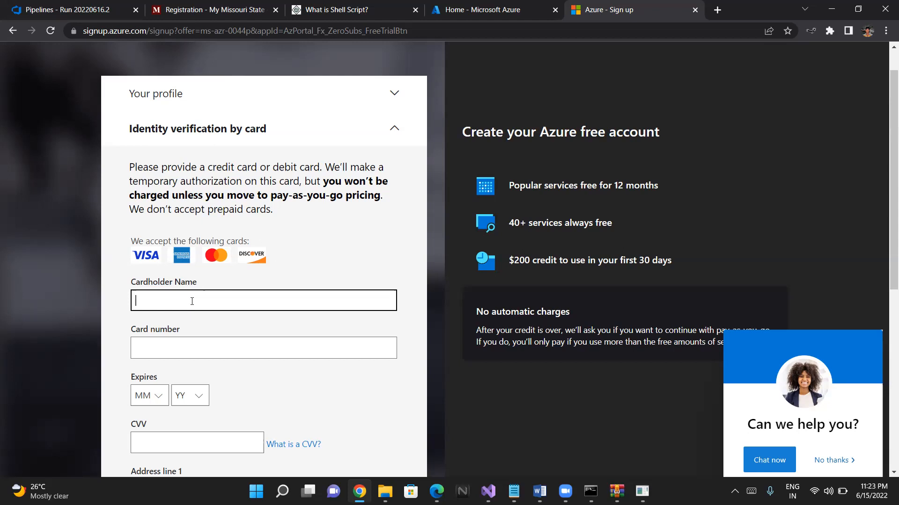
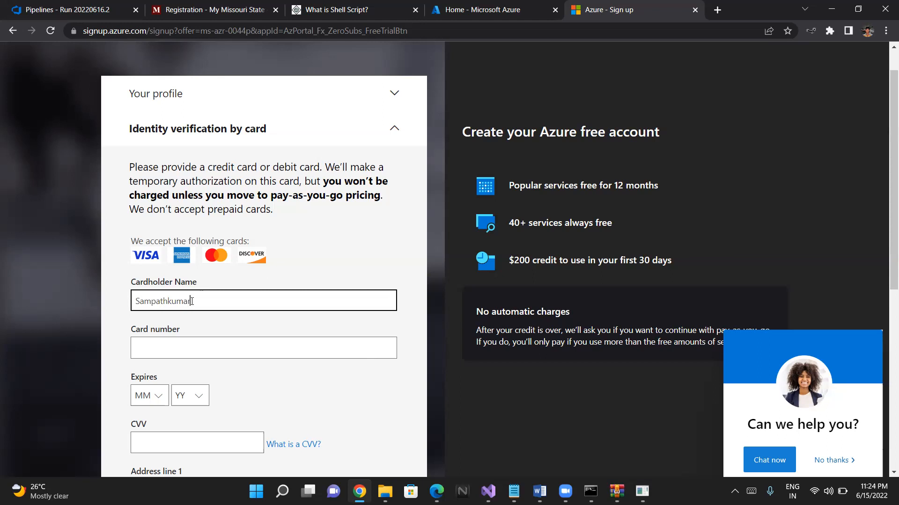
click(178, 345)
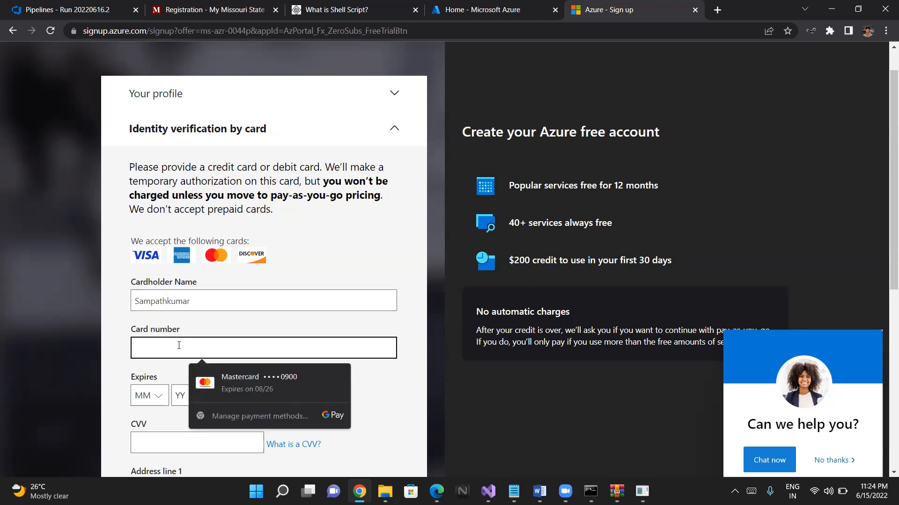
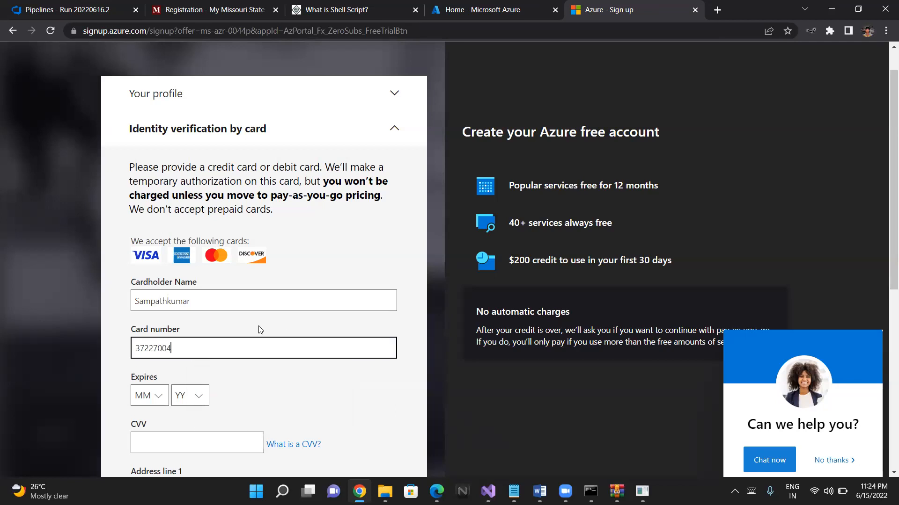